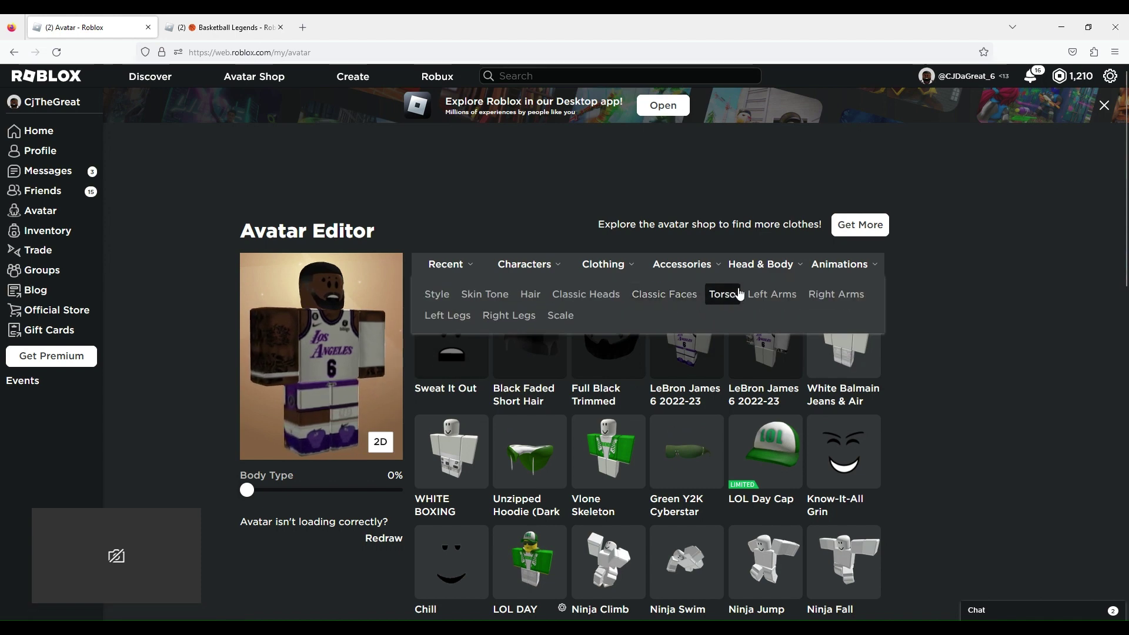
Open the Sweat It Out face and Black Faded Short Hair items in new tabs.
click(716, 296)
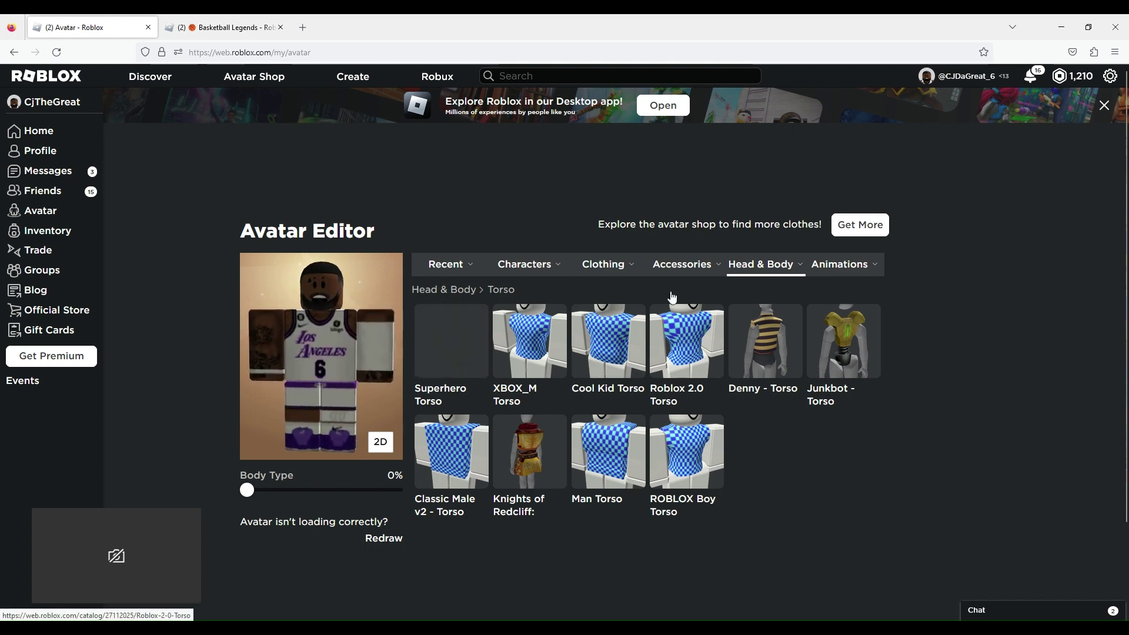
mouse_move(445, 264)
click(433, 293)
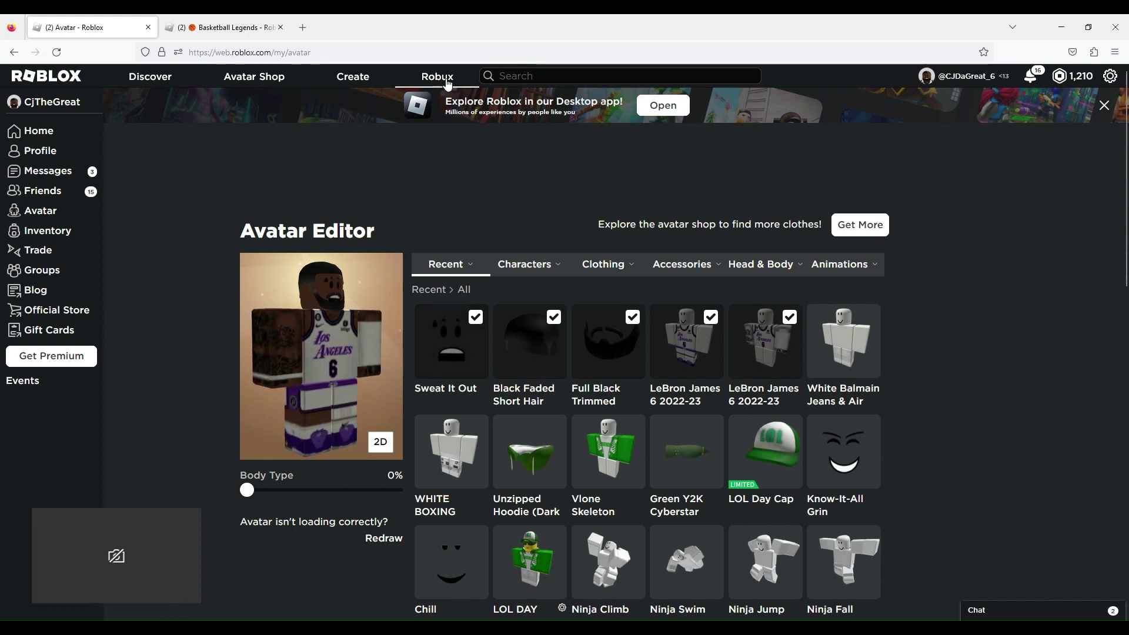
drag(396, 258, 460, 21)
click(281, 28)
drag(529, 344, 459, 28)
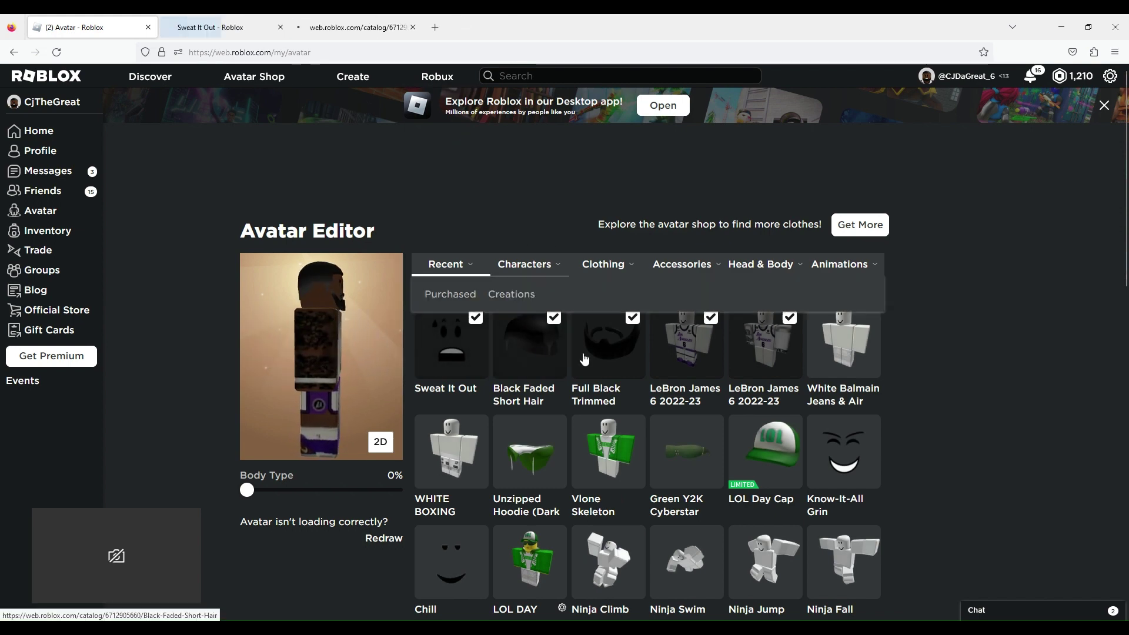
click(608, 344)
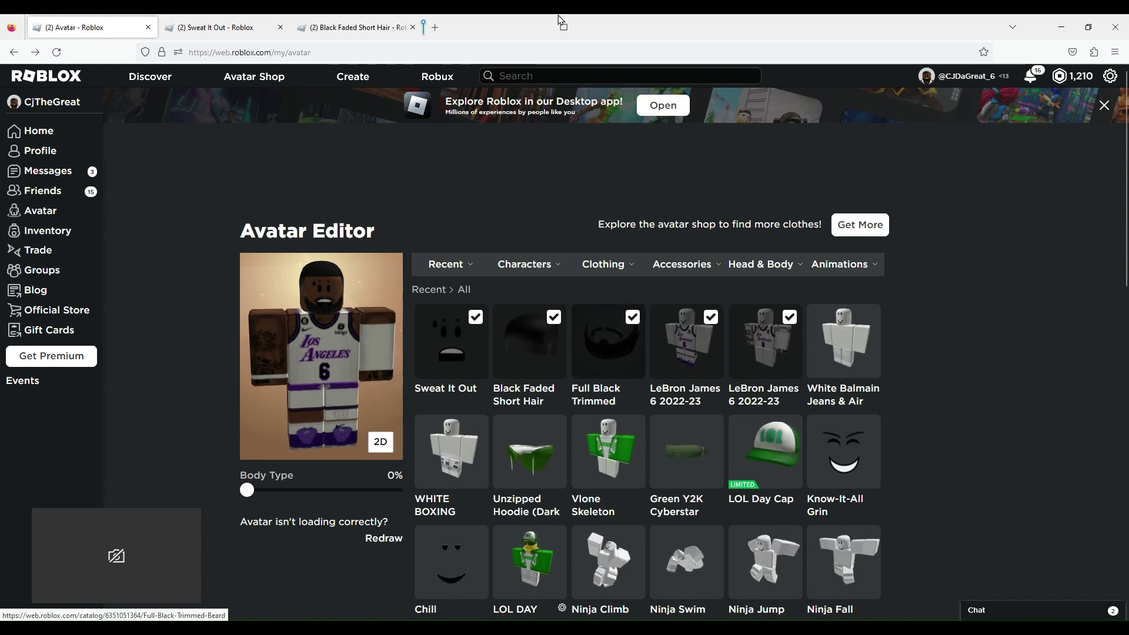
Open the Full Black Trimmed beard and both LeBron James items in tabs, then view Sweat It Out.
drag(608, 374, 565, 27)
drag(687, 340, 698, 26)
drag(764, 340, 829, 27)
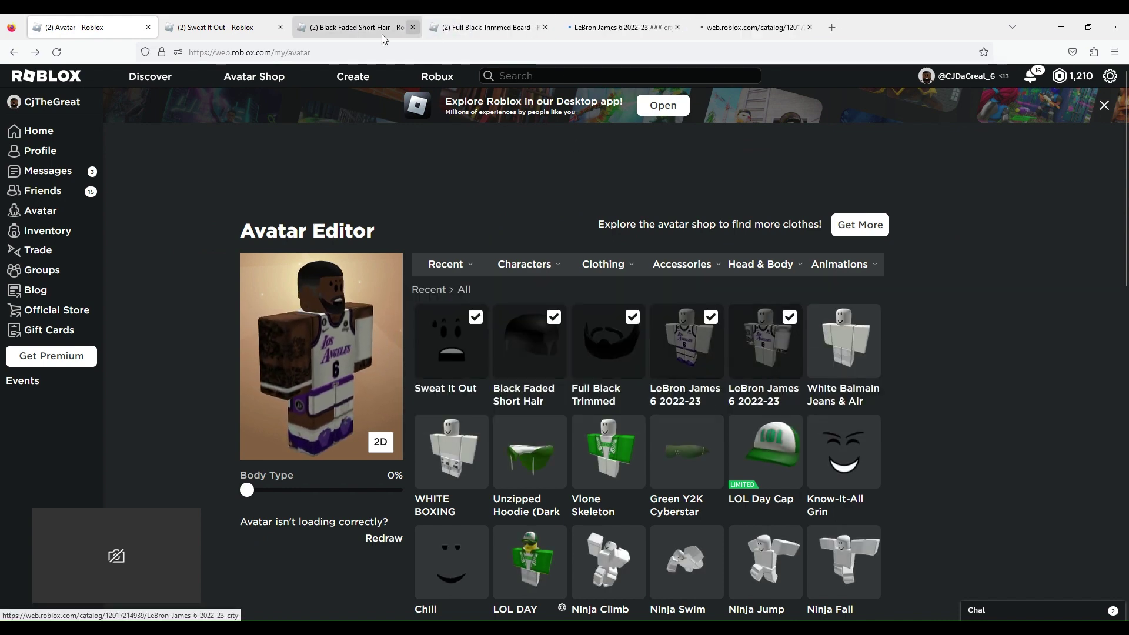
click(213, 27)
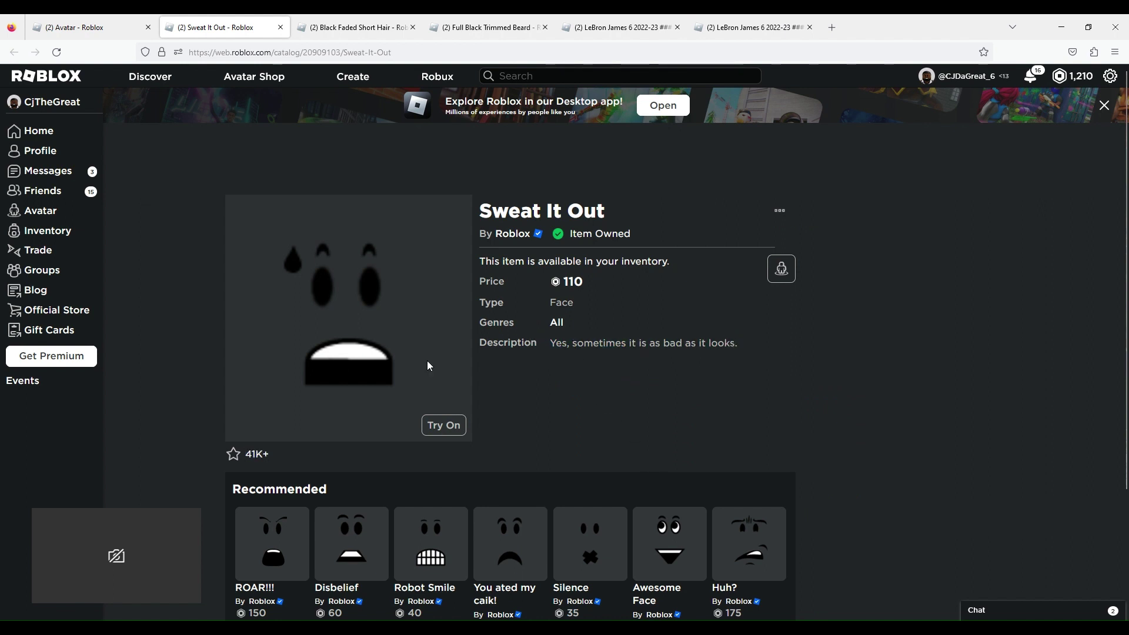
scroll(448, 433, down, 1)
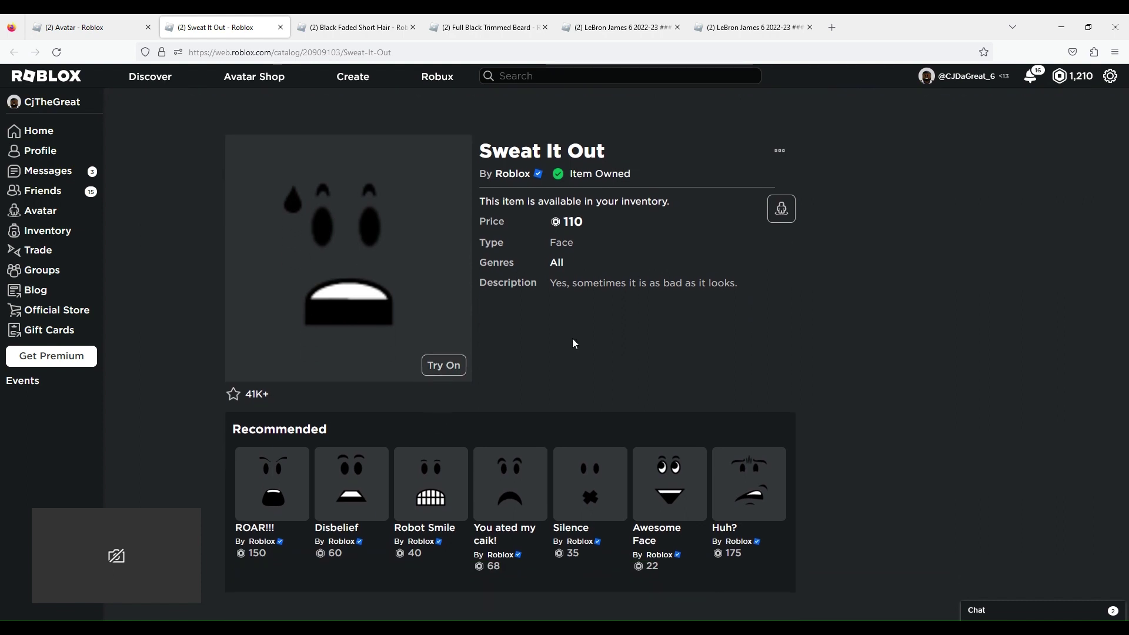
Compare the Sweat It Out face page with the avatar in the Avatar Editor.
click(98, 27)
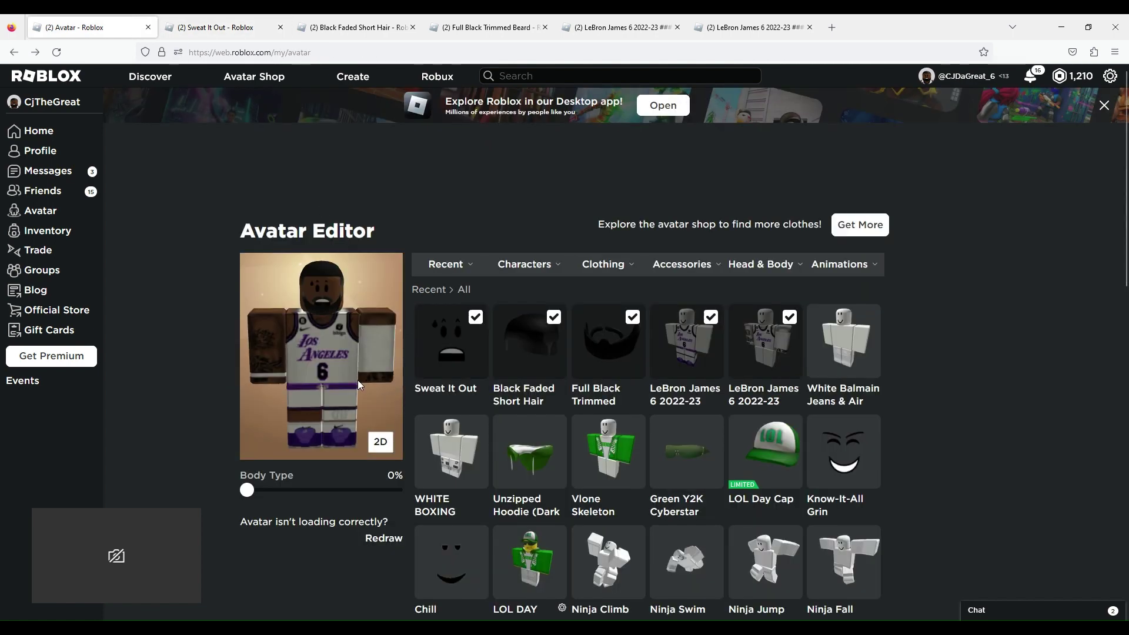
click(264, 24)
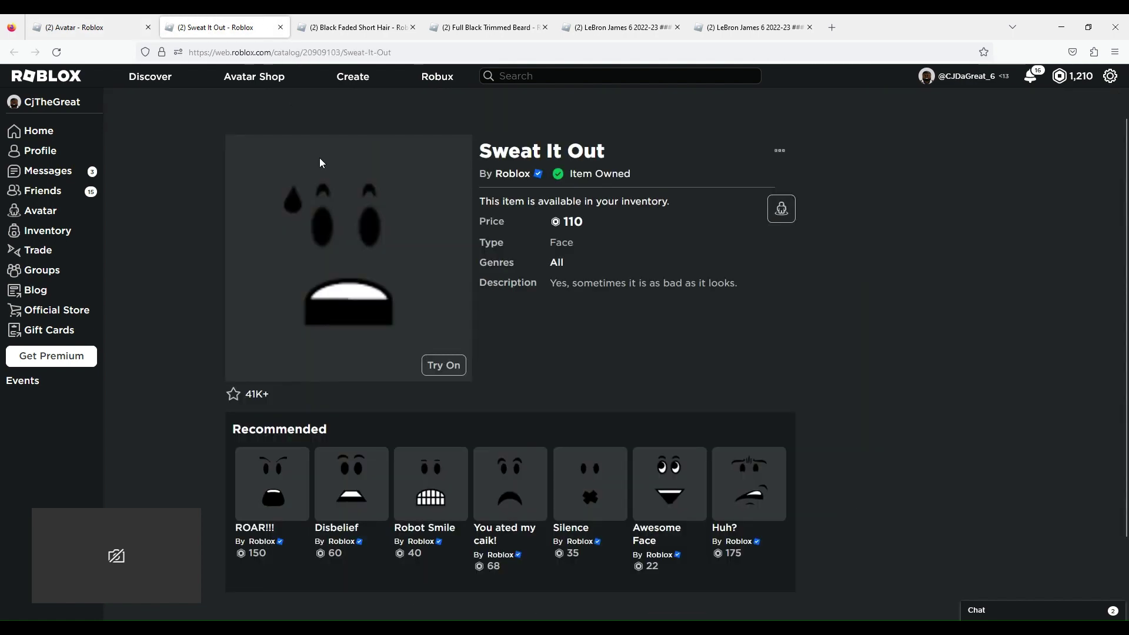
click(89, 34)
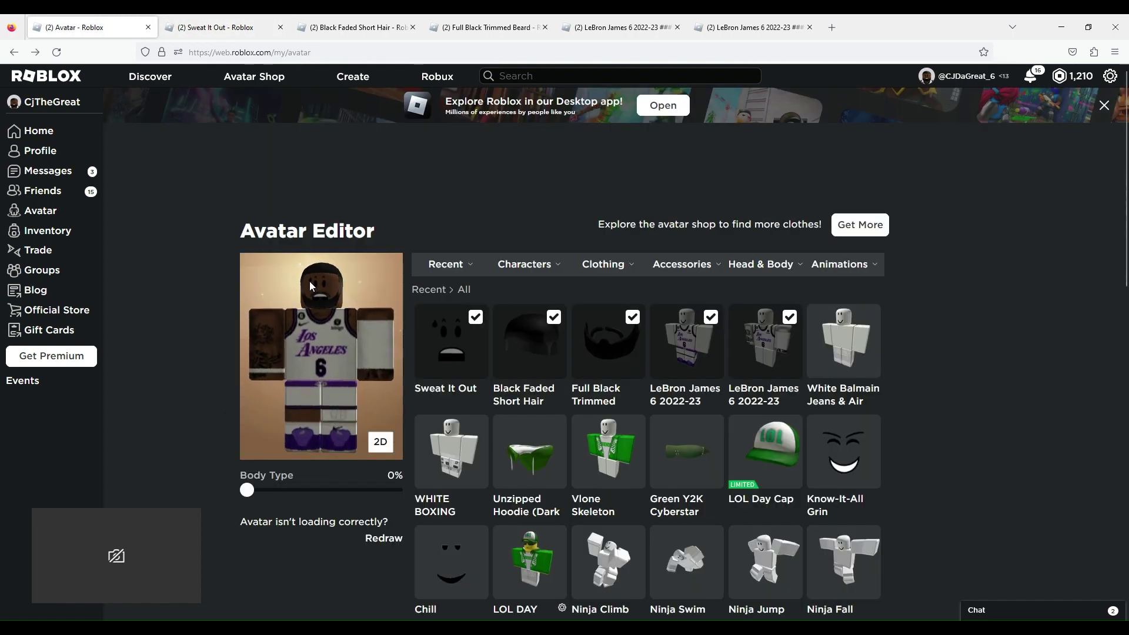
click(207, 24)
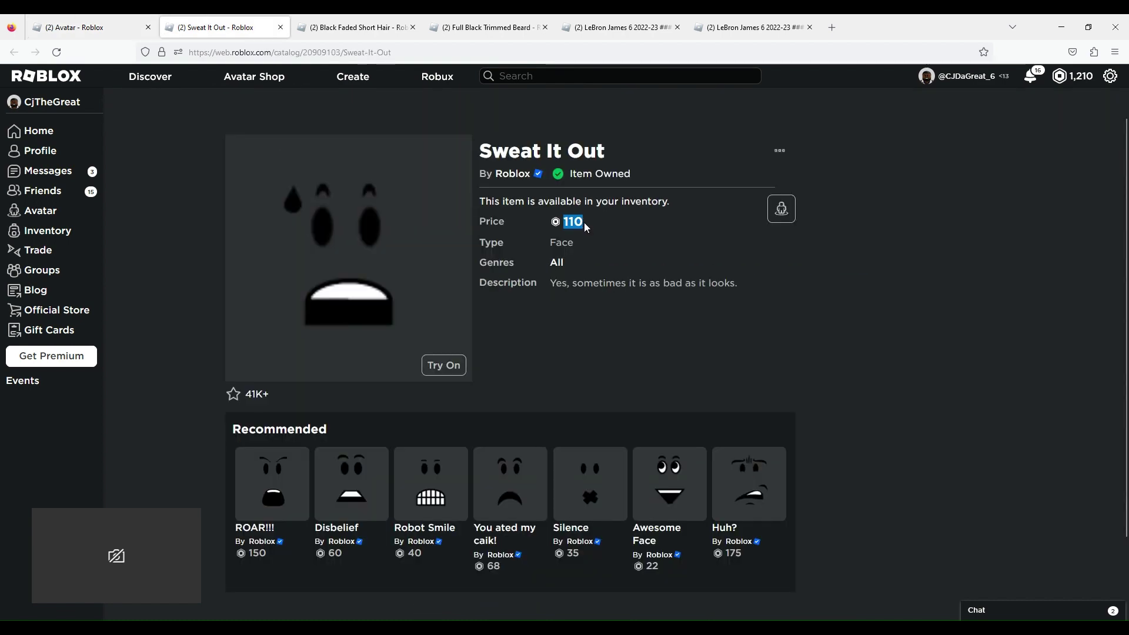
View the Black Faded Short Hair page and rotate its 3D preview.
click(361, 23)
mouse_move(407, 298)
mouse_down()
mouse_move(421, 310)
mouse_move(402, 308)
mouse_move(419, 307)
mouse_move(337, 196)
mouse_up()
click(262, 32)
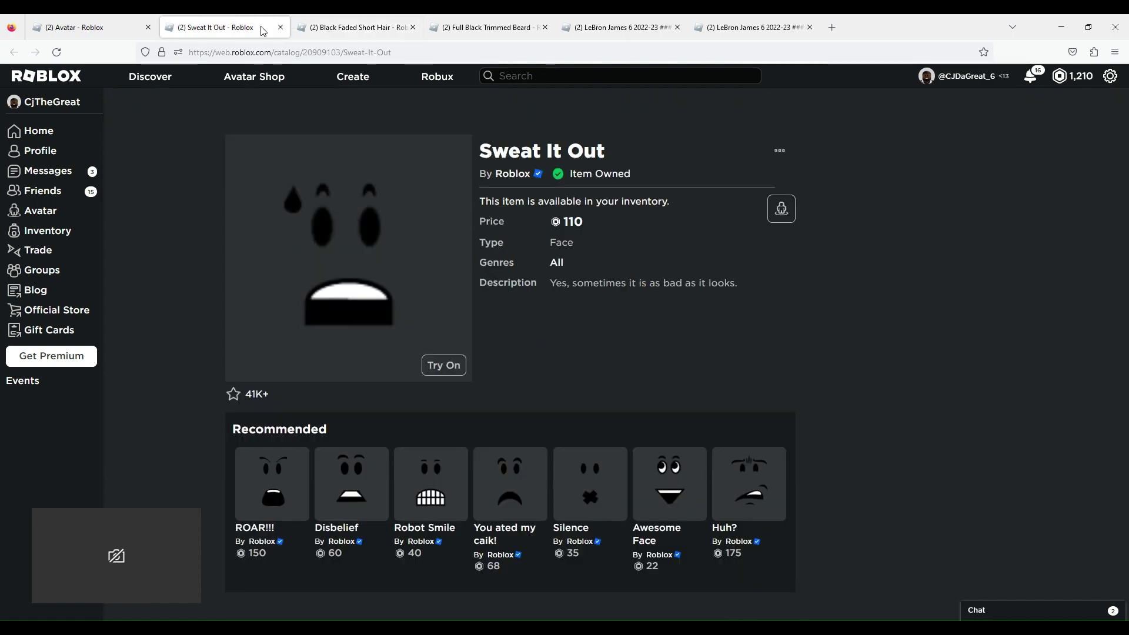
click(351, 21)
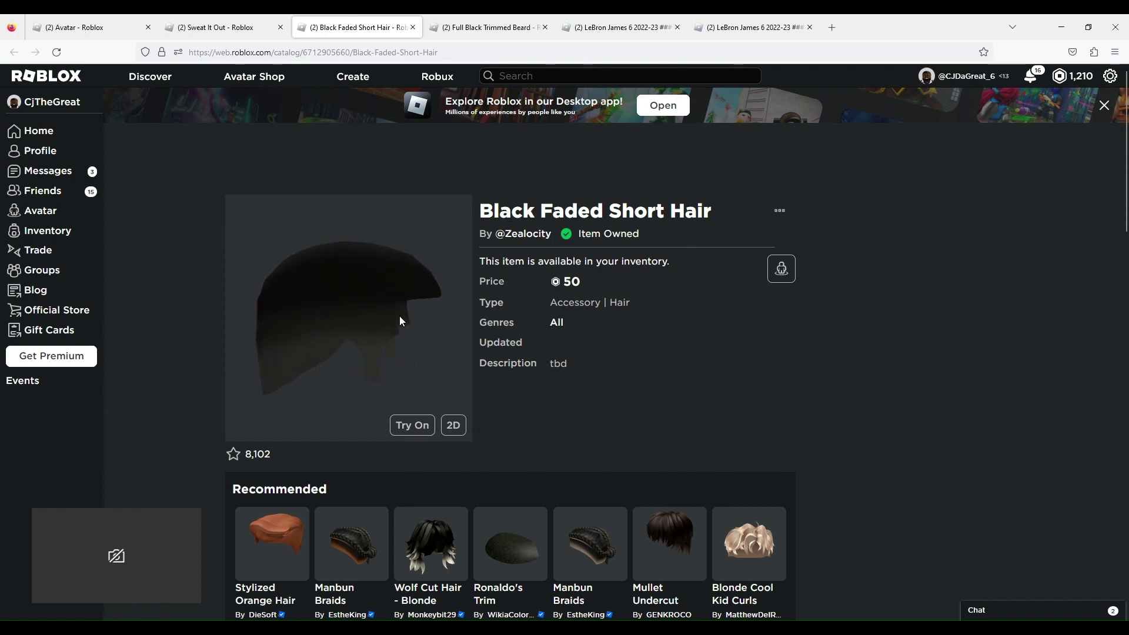
Rotate the hair preview, then compare the Full Black Trimmed Beard page with the rotated avatar.
mouse_move(397, 315)
mouse_down()
mouse_move(381, 317)
mouse_move(427, 345)
mouse_move(360, 348)
mouse_move(461, 318)
mouse_move(396, 325)
mouse_up()
scroll(548, 377, down, 1)
scroll(562, 319, up, 1)
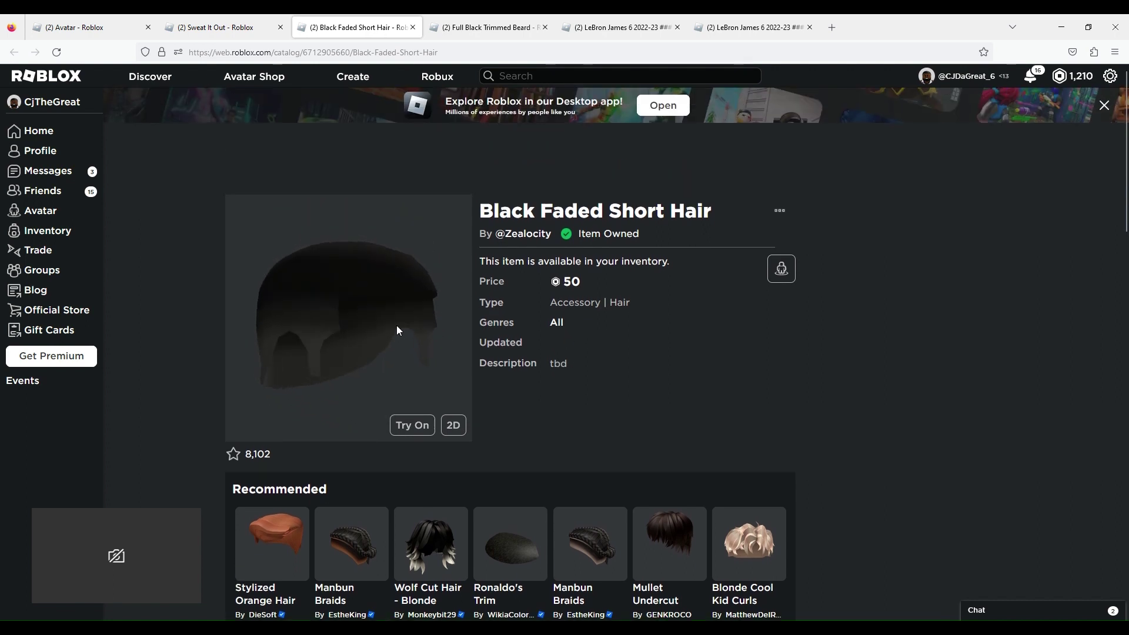
click(481, 14)
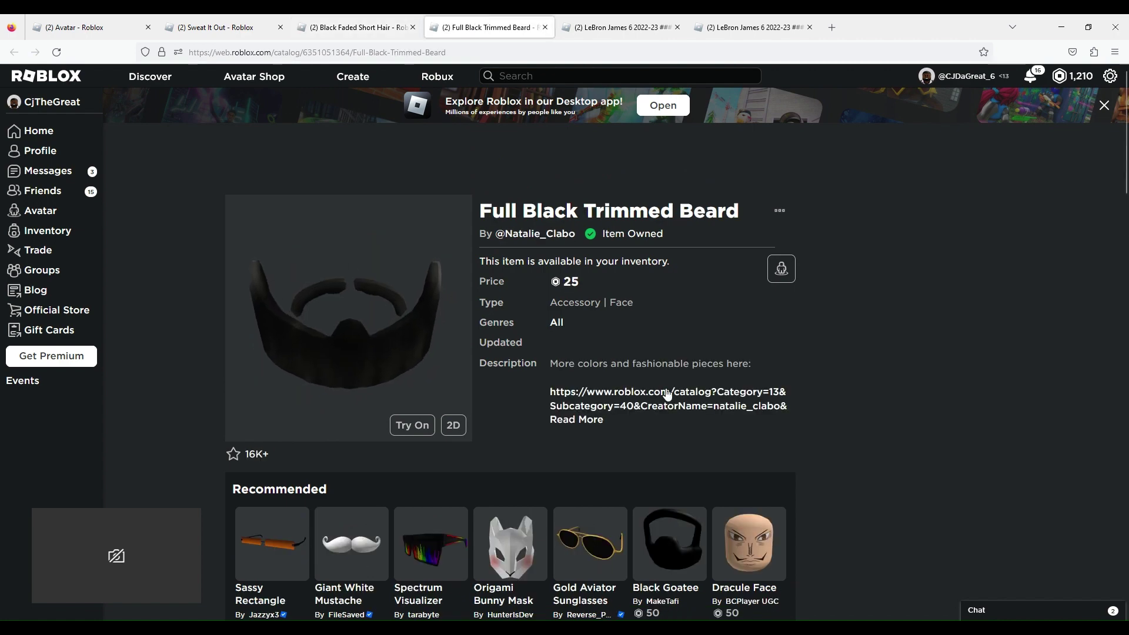
scroll(628, 391, down, 1)
click(101, 30)
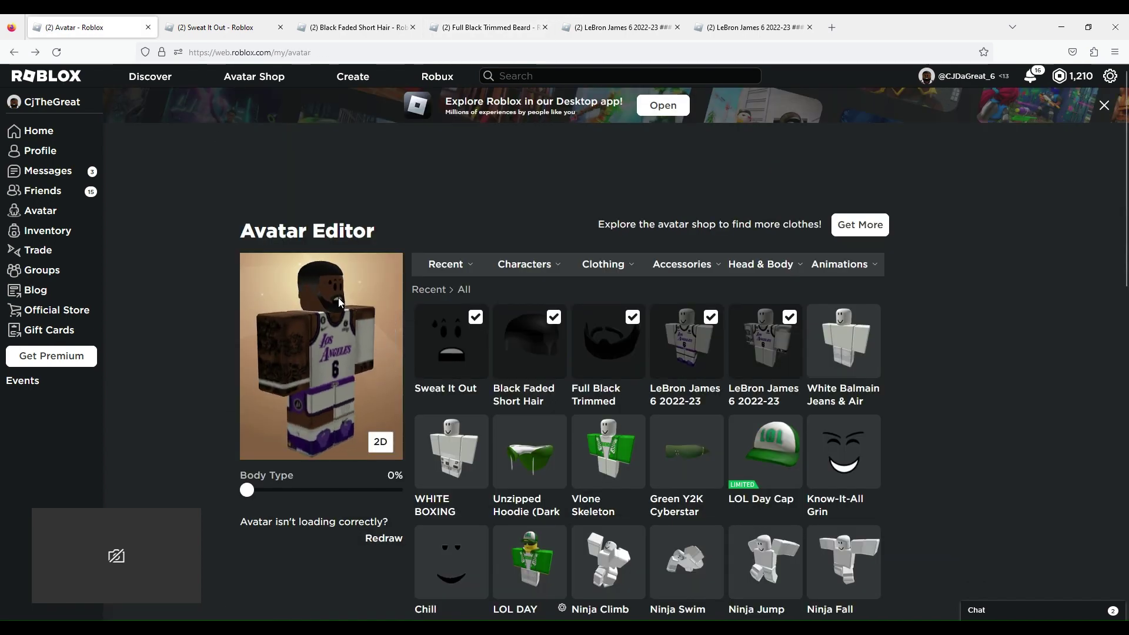
mouse_move(324, 297)
mouse_down()
mouse_move(345, 297)
mouse_move(294, 313)
mouse_up()
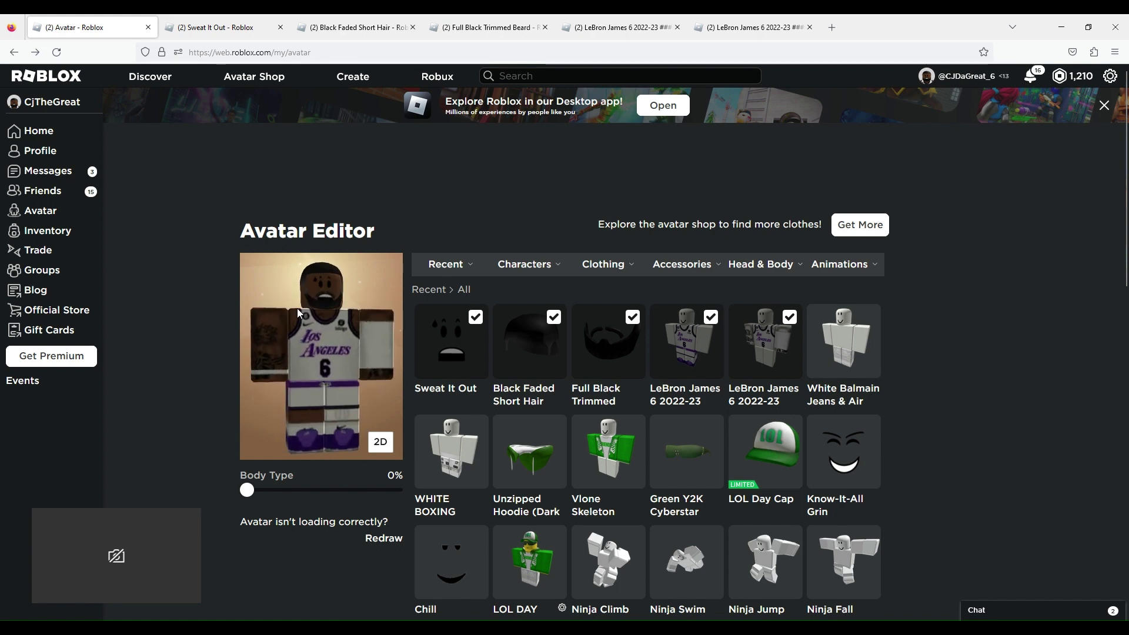
click(515, 23)
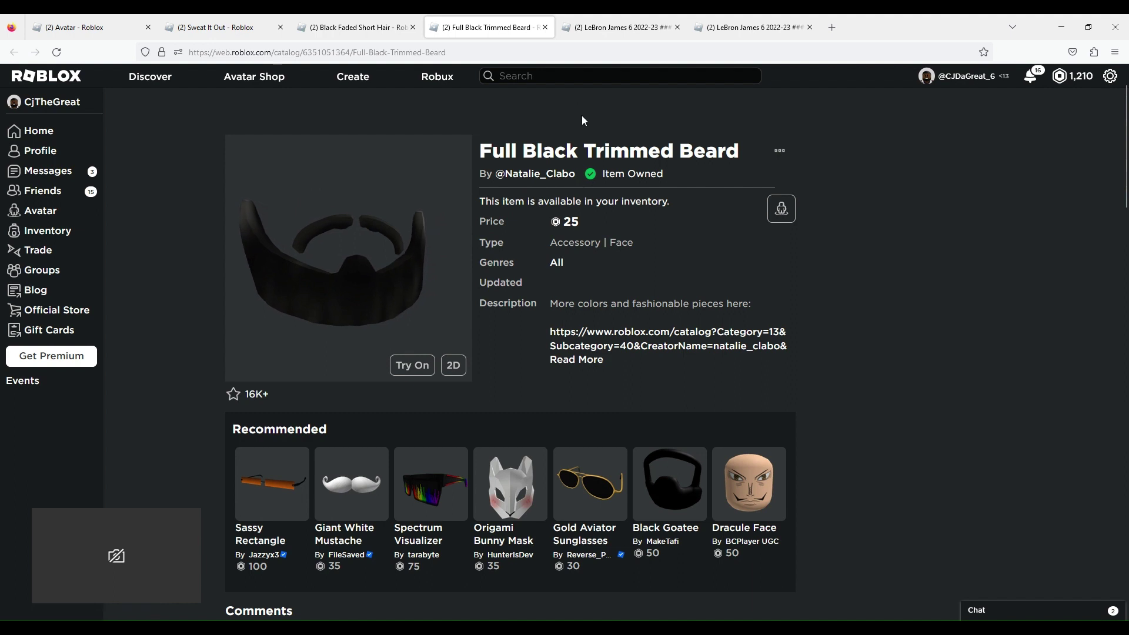
Bring up the LeBron James 6 city shirt page and spin its 3D preview.
click(607, 18)
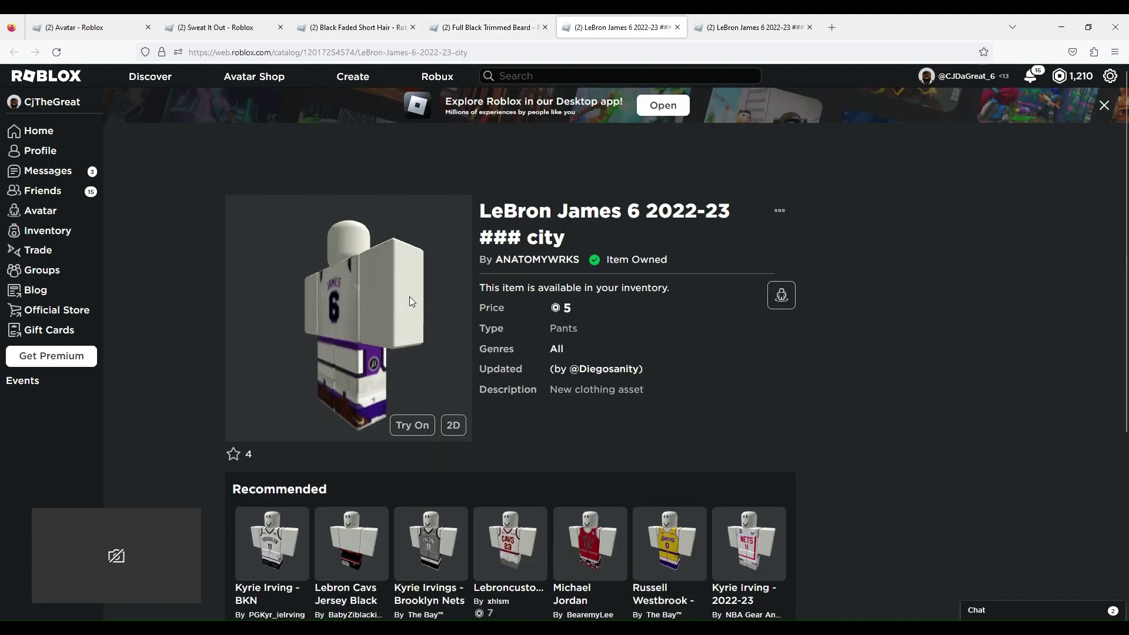
drag(802, 32, 670, 27)
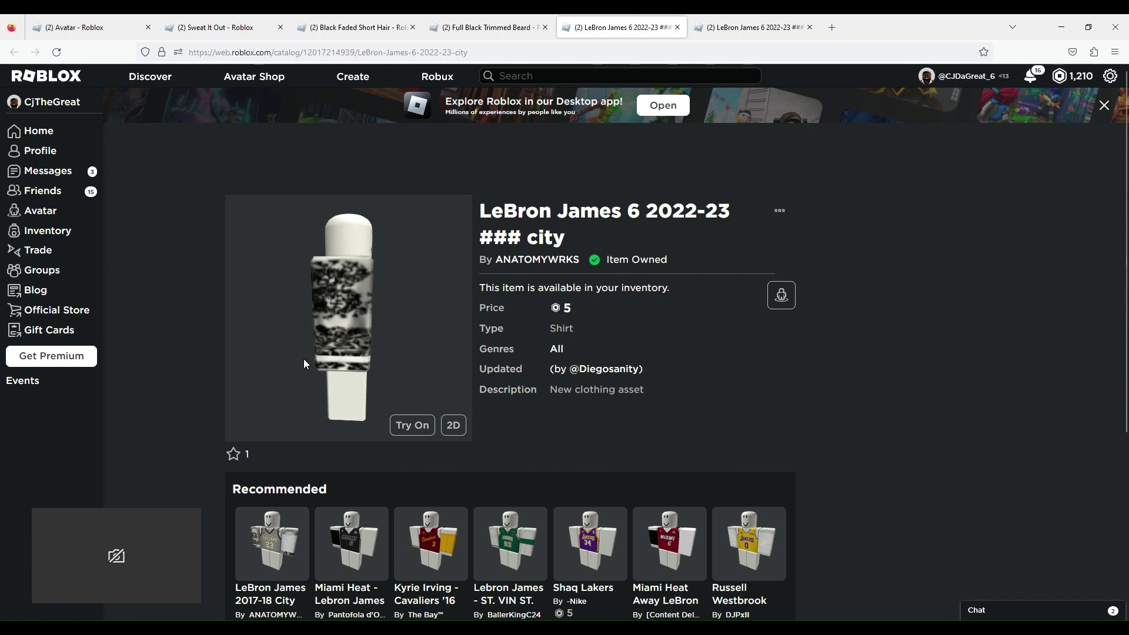
mouse_move(304, 359)
mouse_down()
mouse_move(379, 352)
mouse_move(273, 359)
mouse_move(314, 343)
mouse_move(395, 340)
mouse_move(364, 330)
mouse_move(300, 347)
mouse_move(324, 343)
mouse_up()
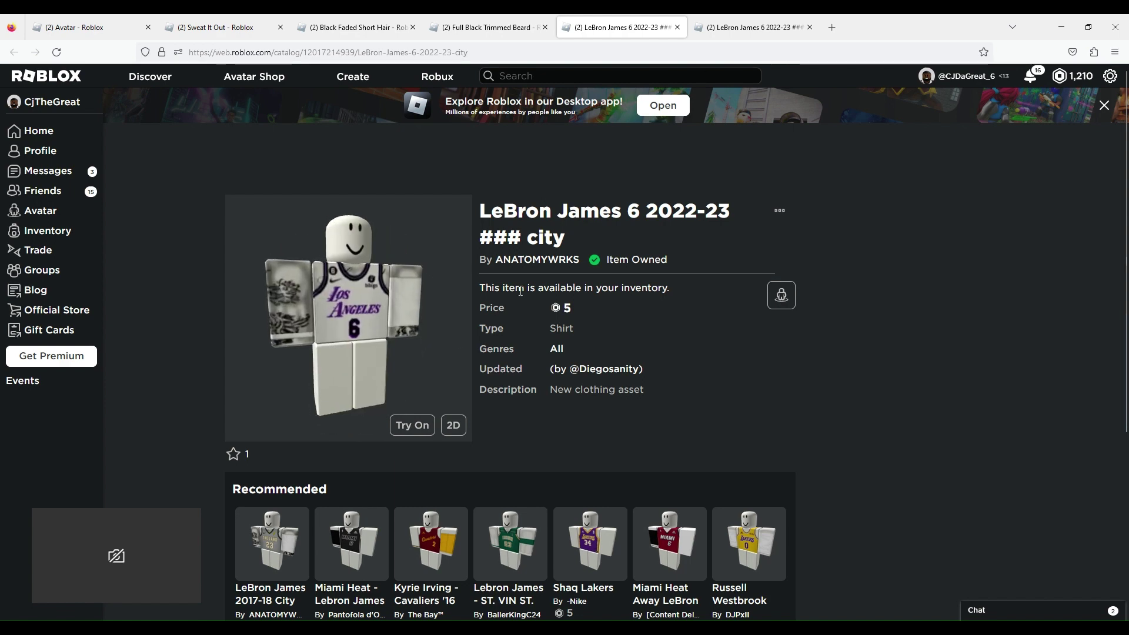
Compare the 5-Robux LeBron pants with the shirt, rotate the pants preview, and return to the Avatar Editor.
click(776, 20)
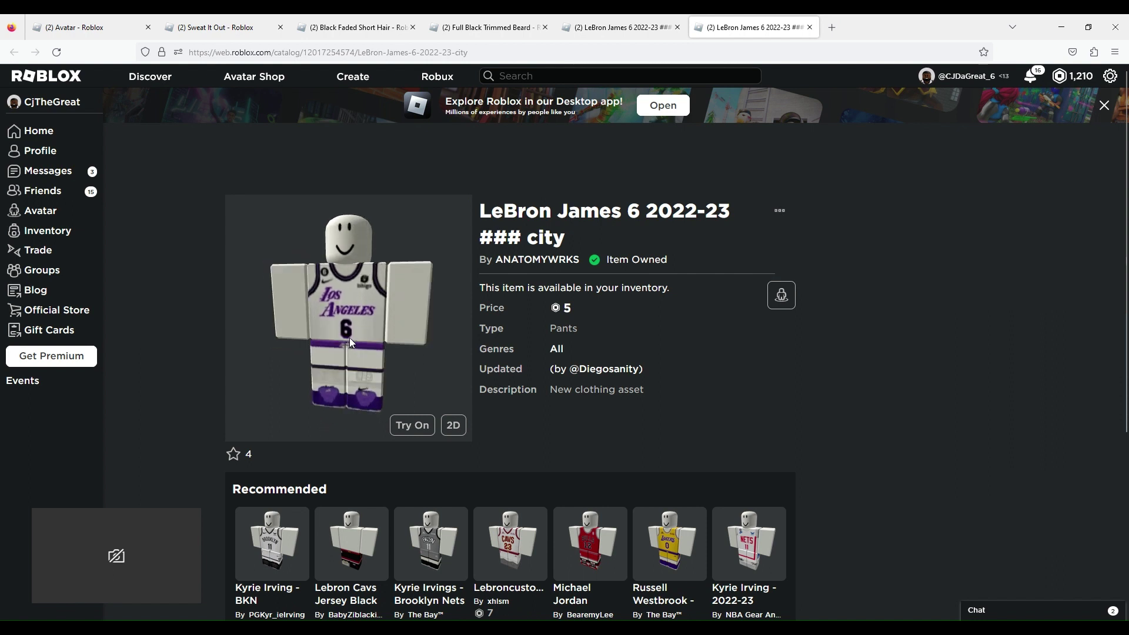
click(623, 27)
click(753, 26)
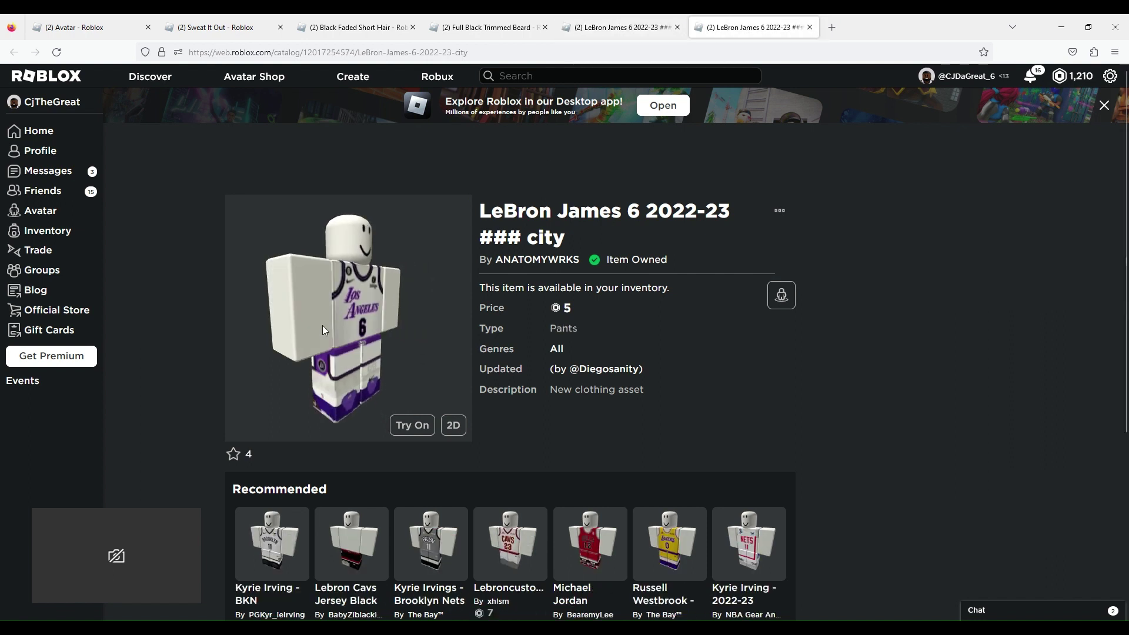
drag(322, 325, 370, 318)
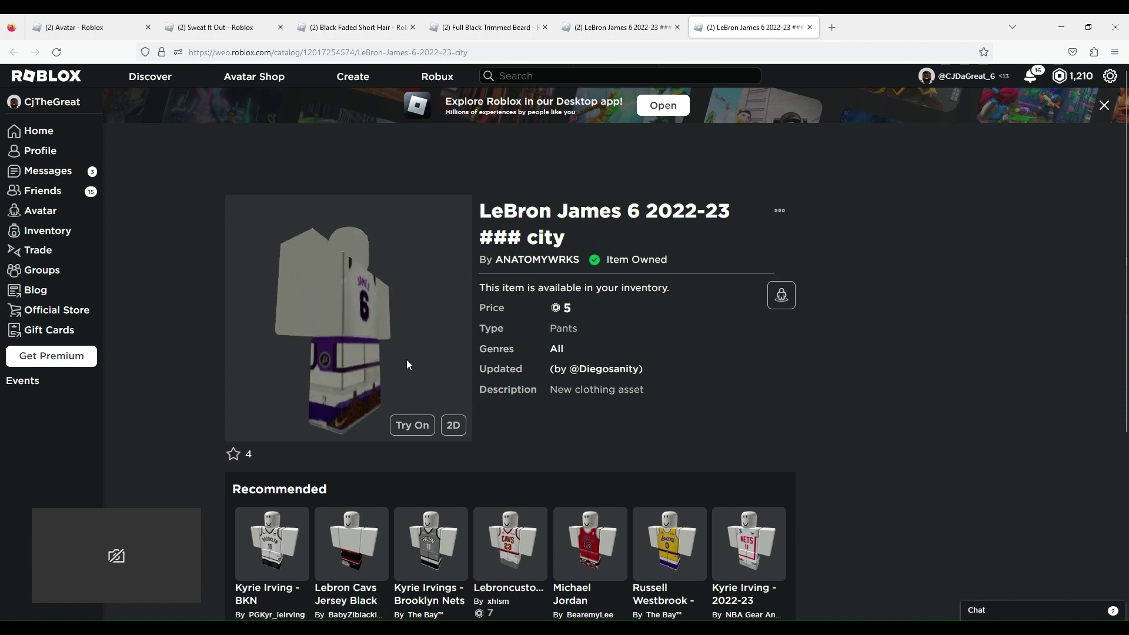
drag(347, 408, 448, 364)
scroll(353, 303, down, 1)
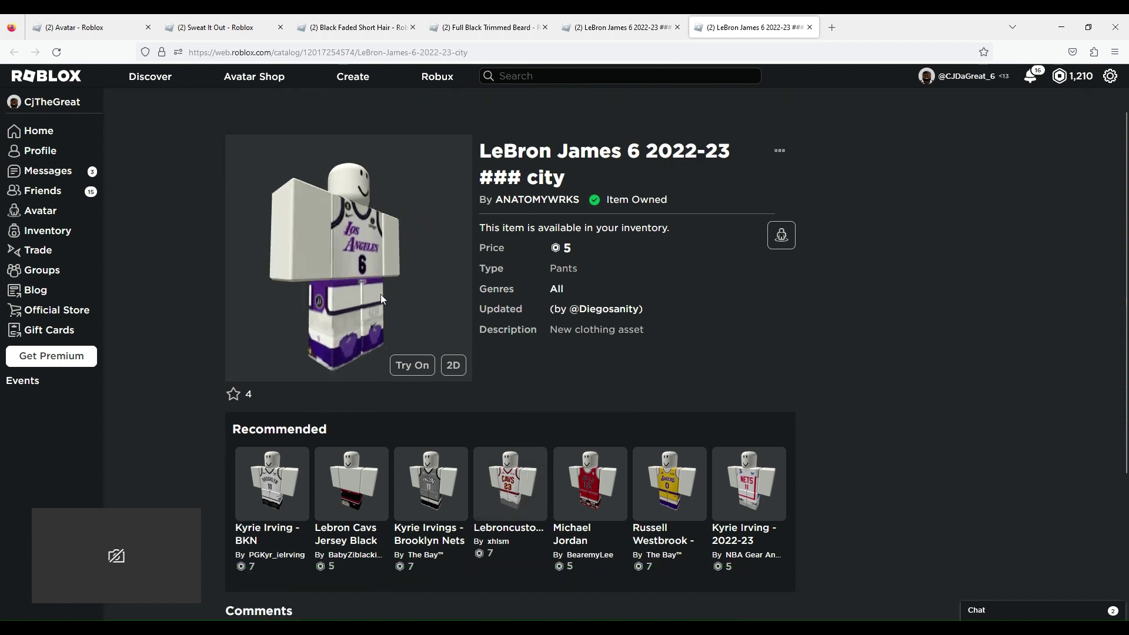
mouse_move(353, 299)
mouse_down()
mouse_move(434, 293)
mouse_move(276, 296)
mouse_move(367, 297)
mouse_up()
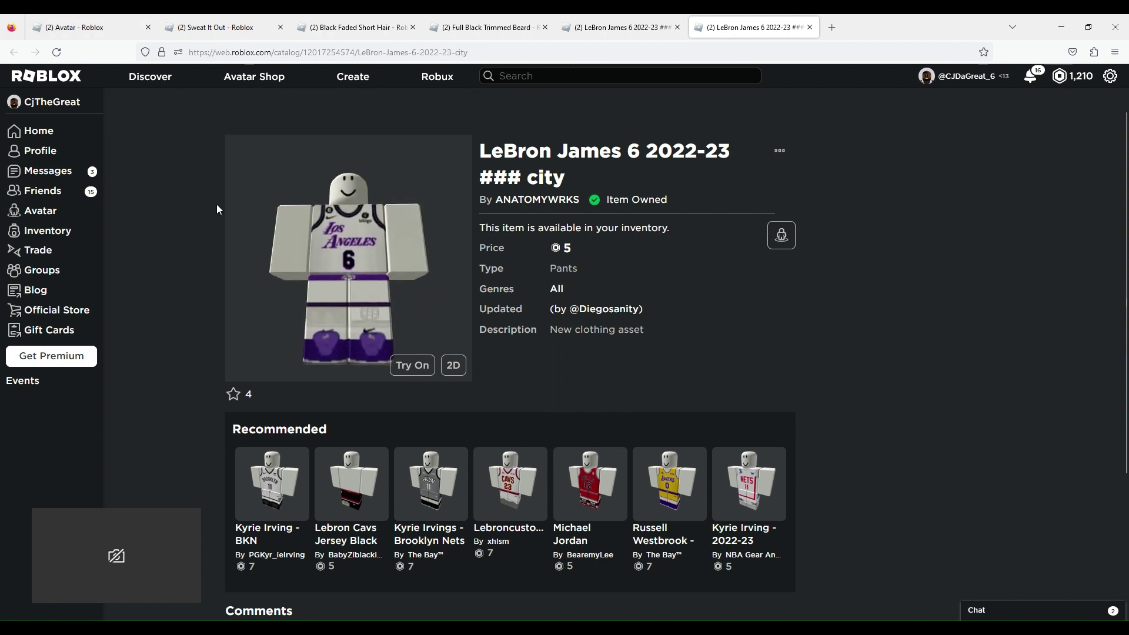
click(130, 22)
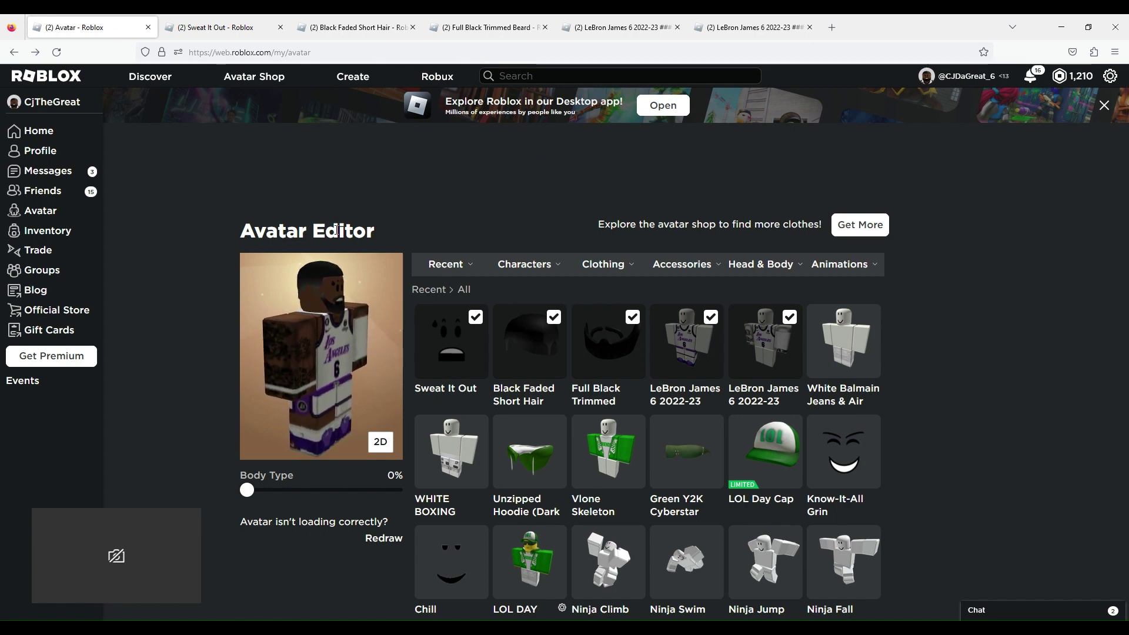
click(604, 264)
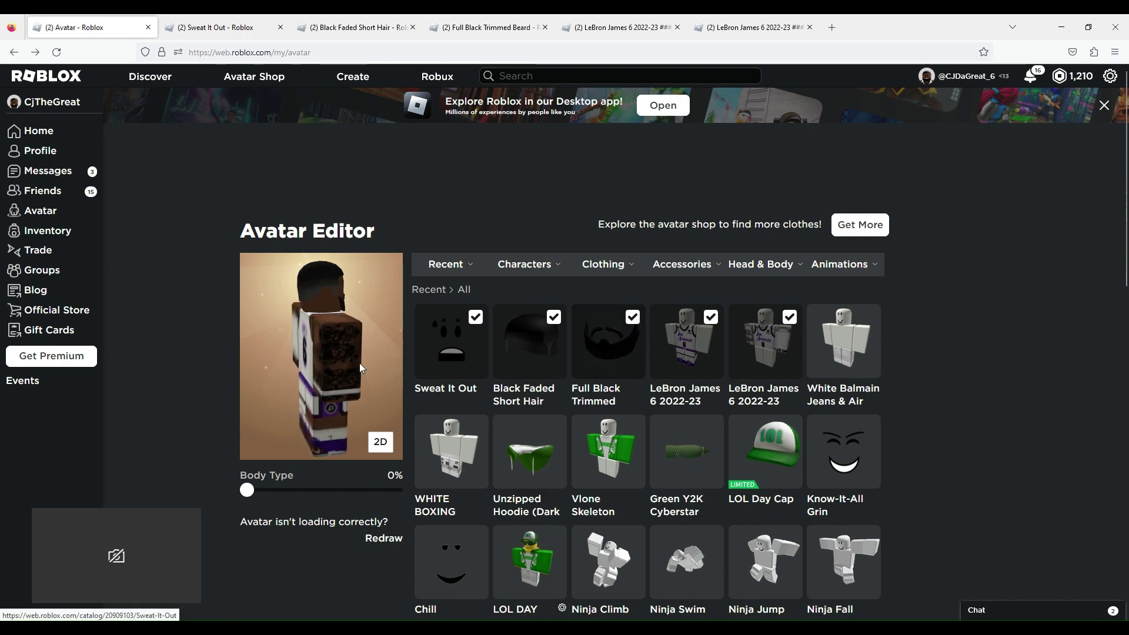
drag(306, 349, 260, 352)
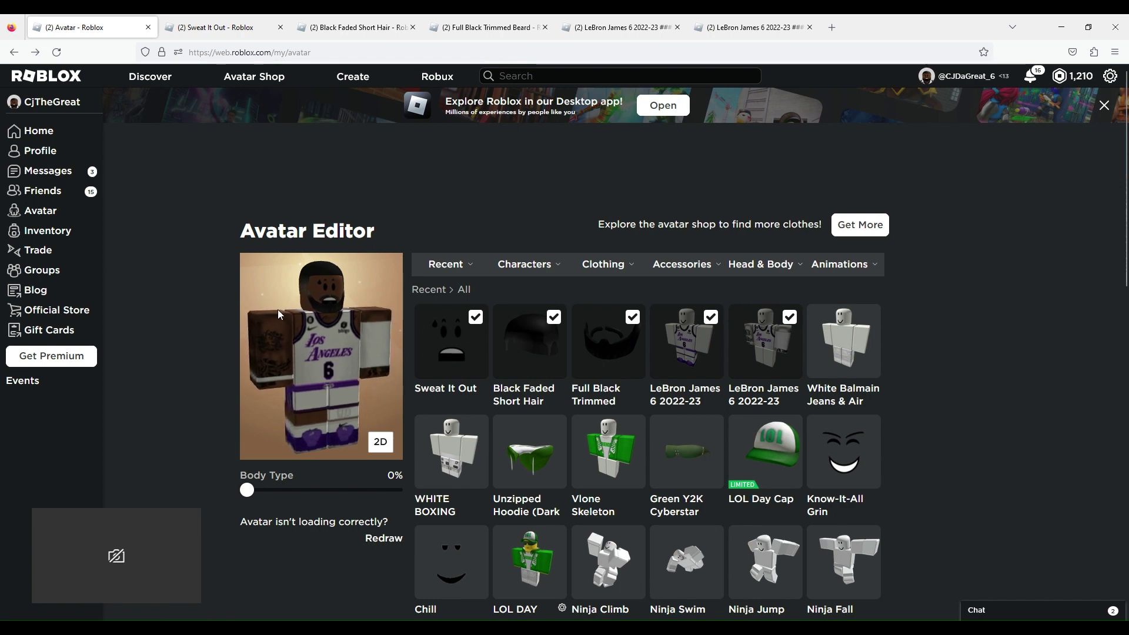
drag(263, 309, 327, 317)
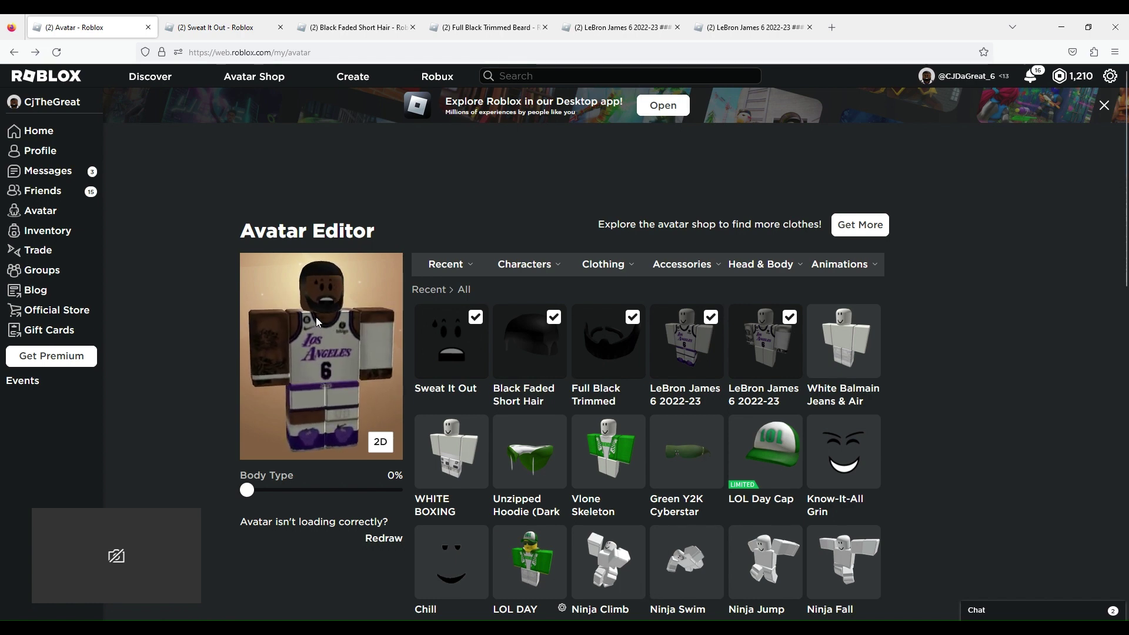
click(221, 20)
click(379, 19)
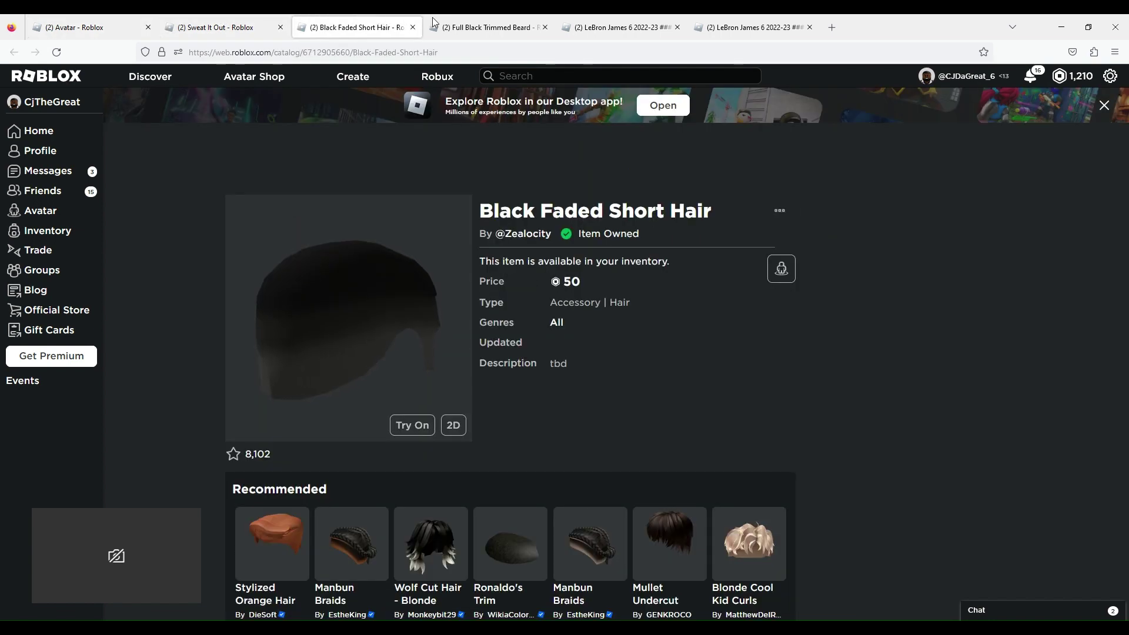
click(461, 20)
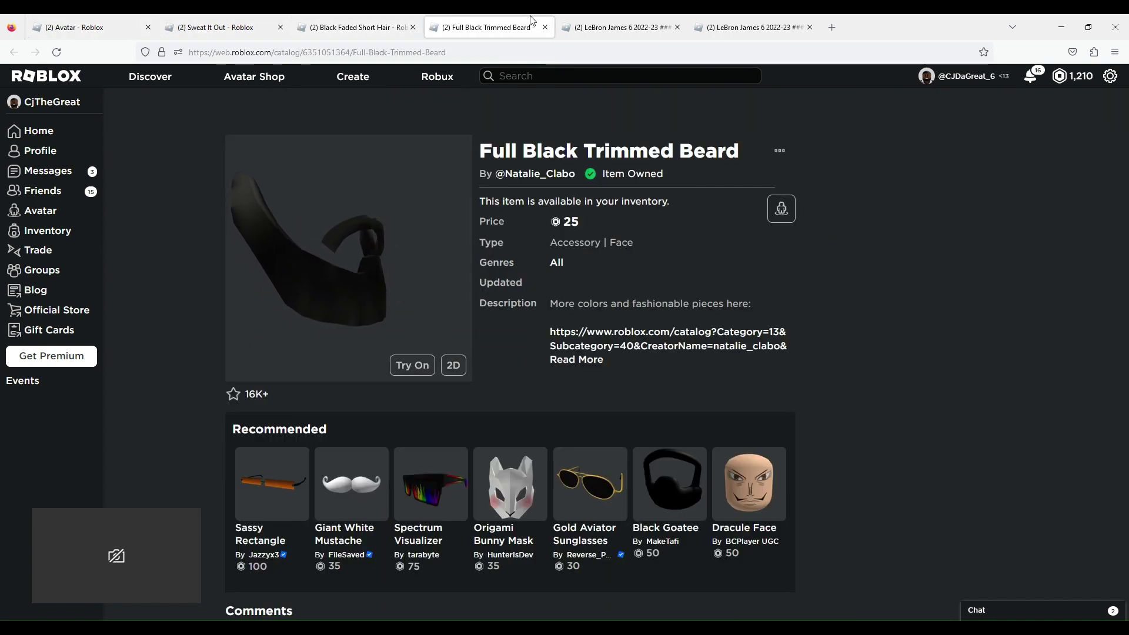
click(621, 27)
click(755, 26)
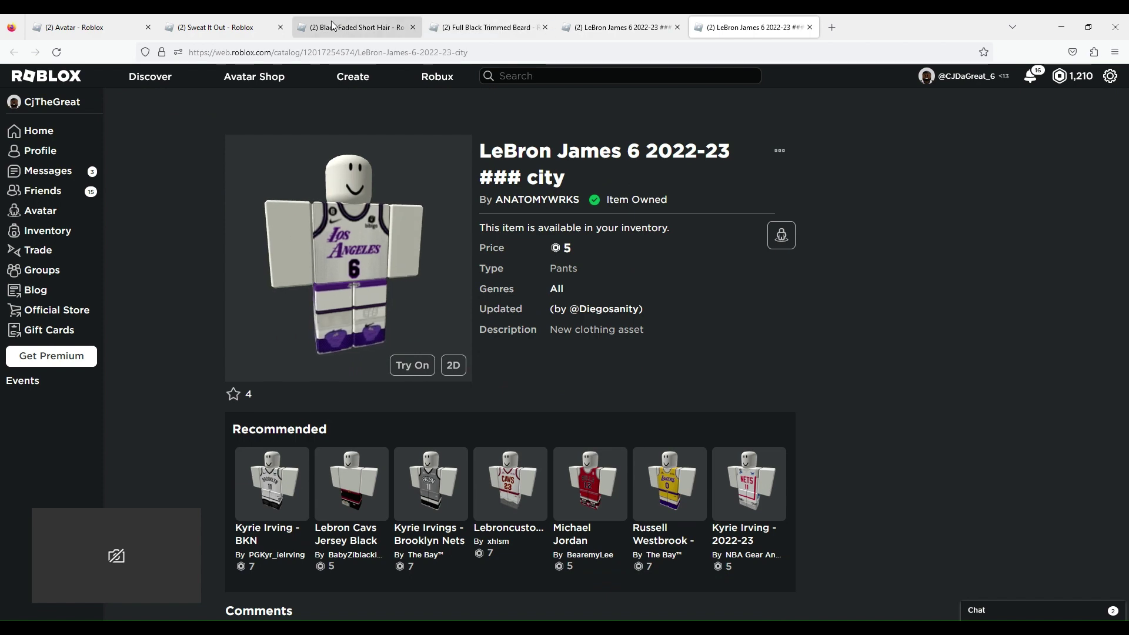
click(258, 30)
click(108, 25)
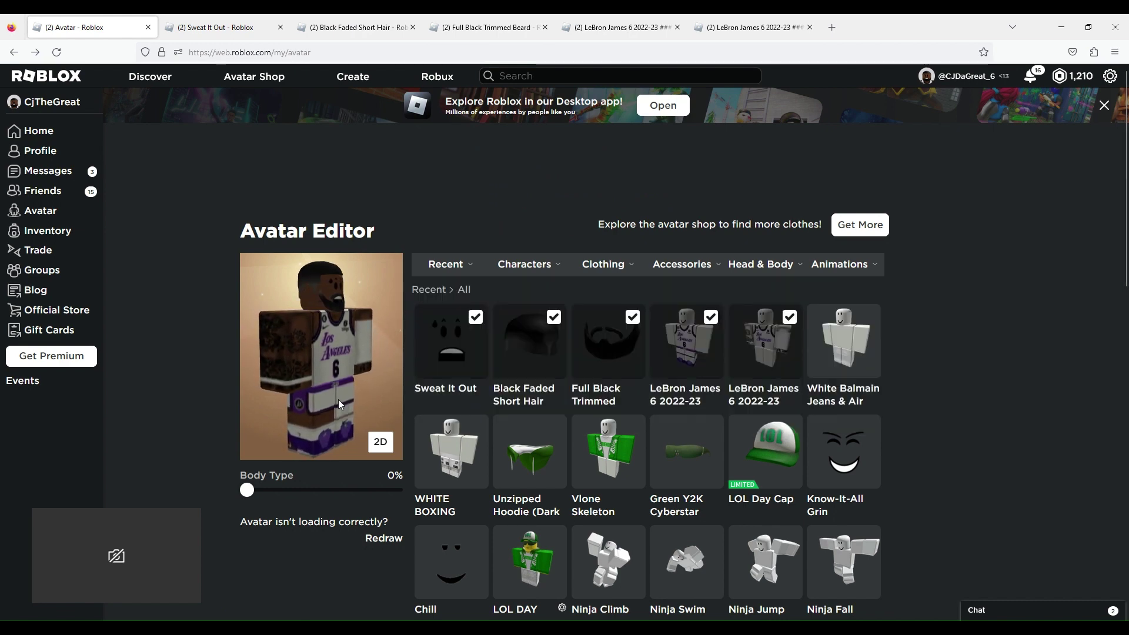
drag(340, 397, 375, 367)
mouse_move(297, 326)
mouse_down()
mouse_move(281, 410)
mouse_move(234, 432)
mouse_move(283, 409)
mouse_move(351, 269)
mouse_move(311, 298)
mouse_move(333, 301)
mouse_up()
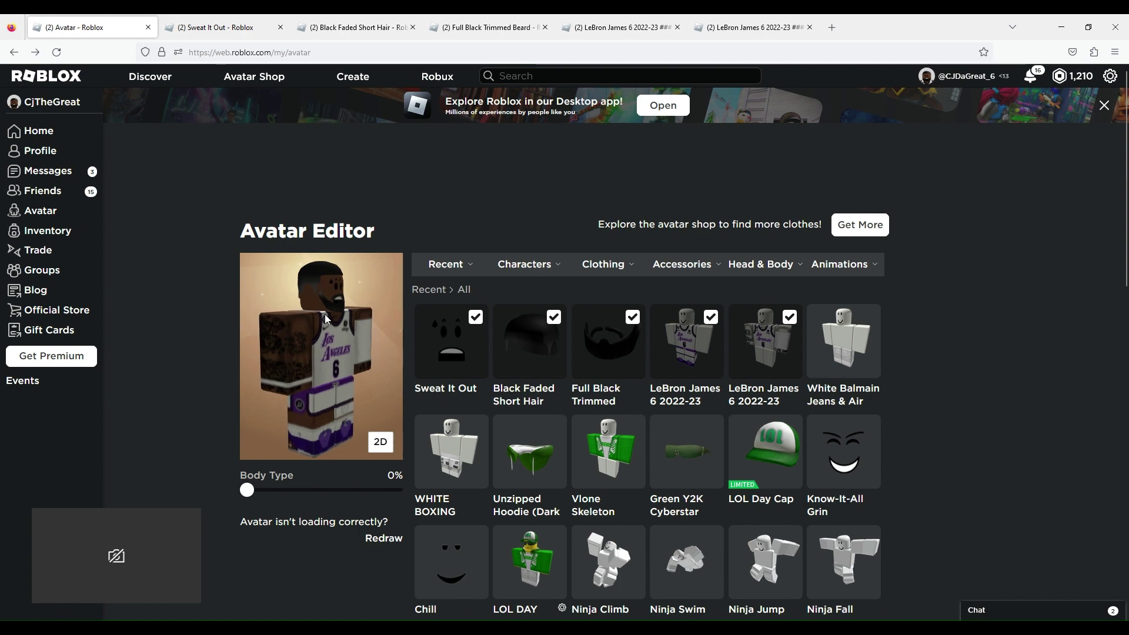
drag(264, 357, 299, 328)
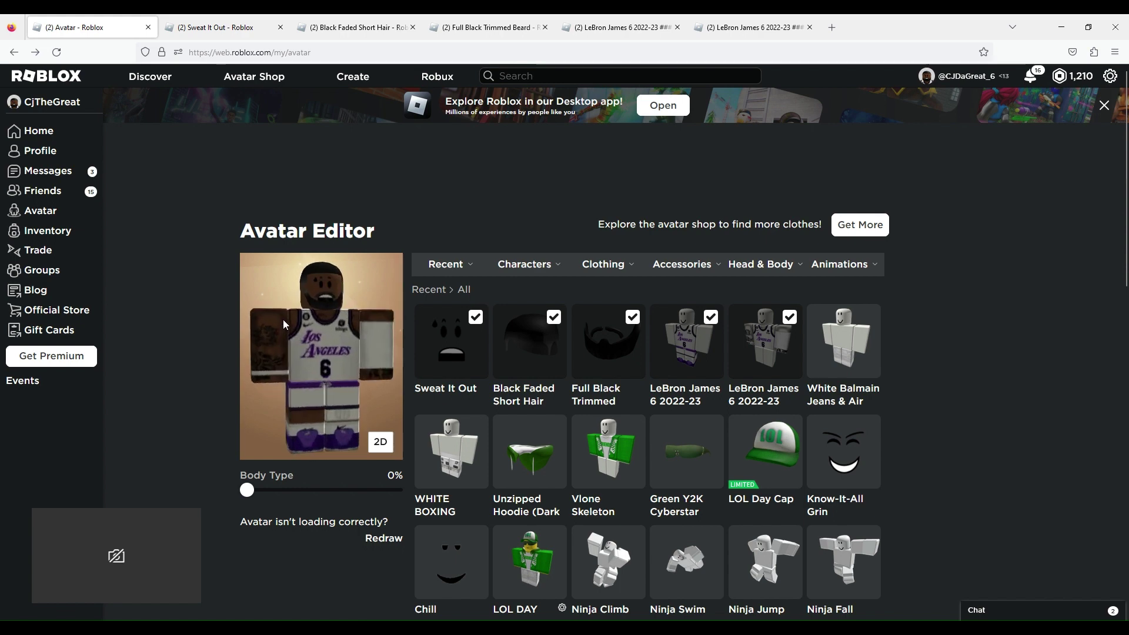
drag(284, 320, 341, 287)
mouse_move(760, 264)
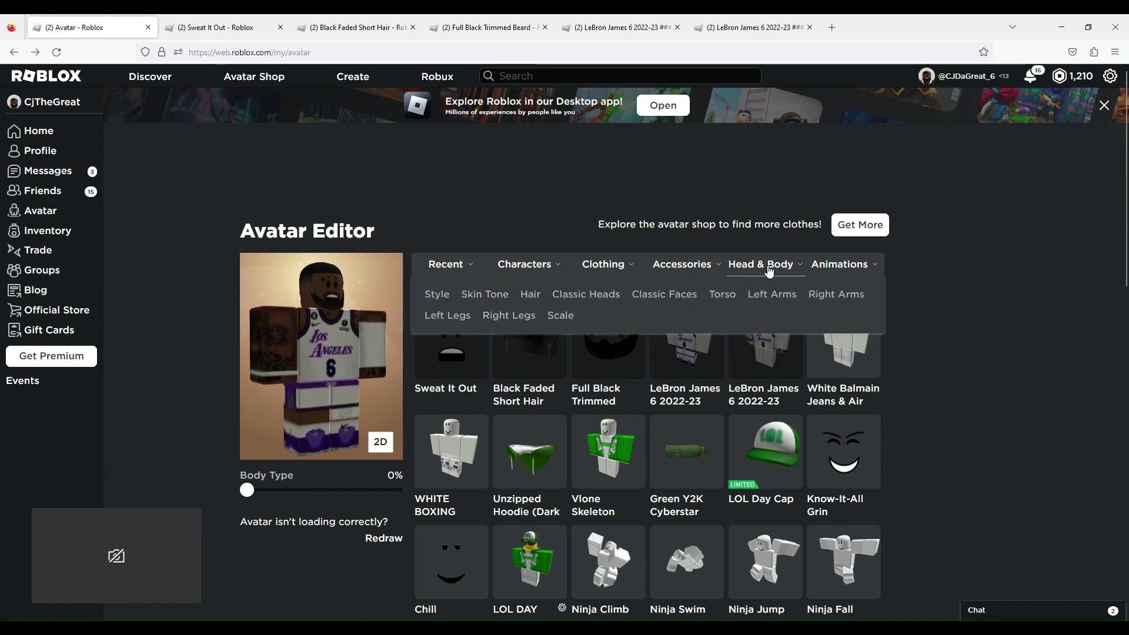
Try the Smile, Man Face and Shiny Teeth classic faces, then put Sweat It Out back on.
click(674, 293)
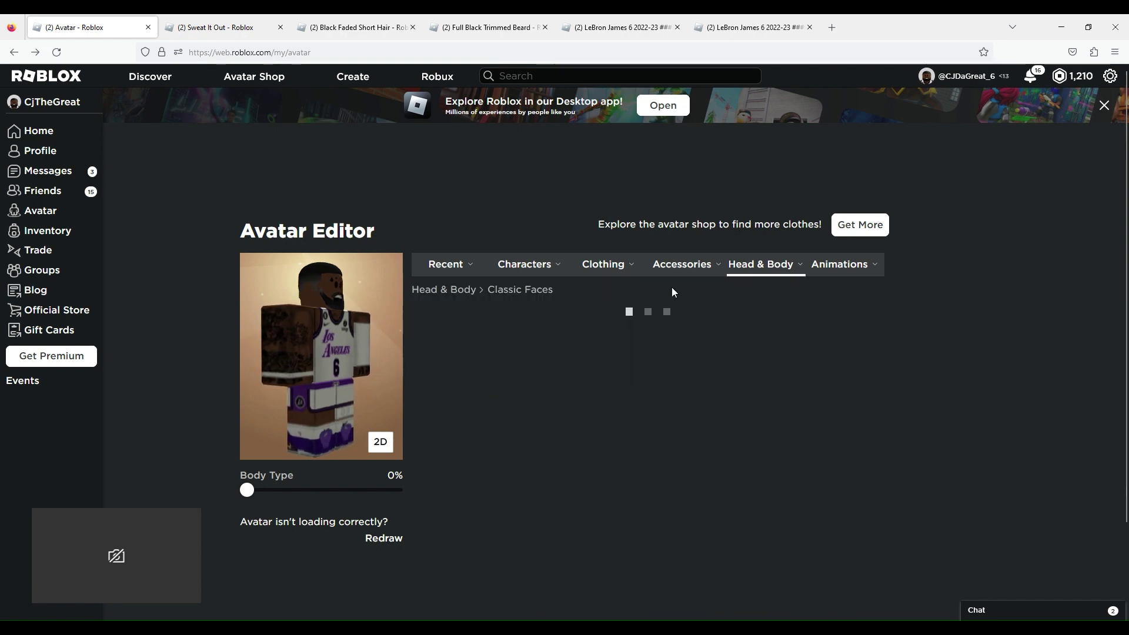
scroll(561, 375, down, 3)
scroll(564, 377, up, 1)
click(575, 375)
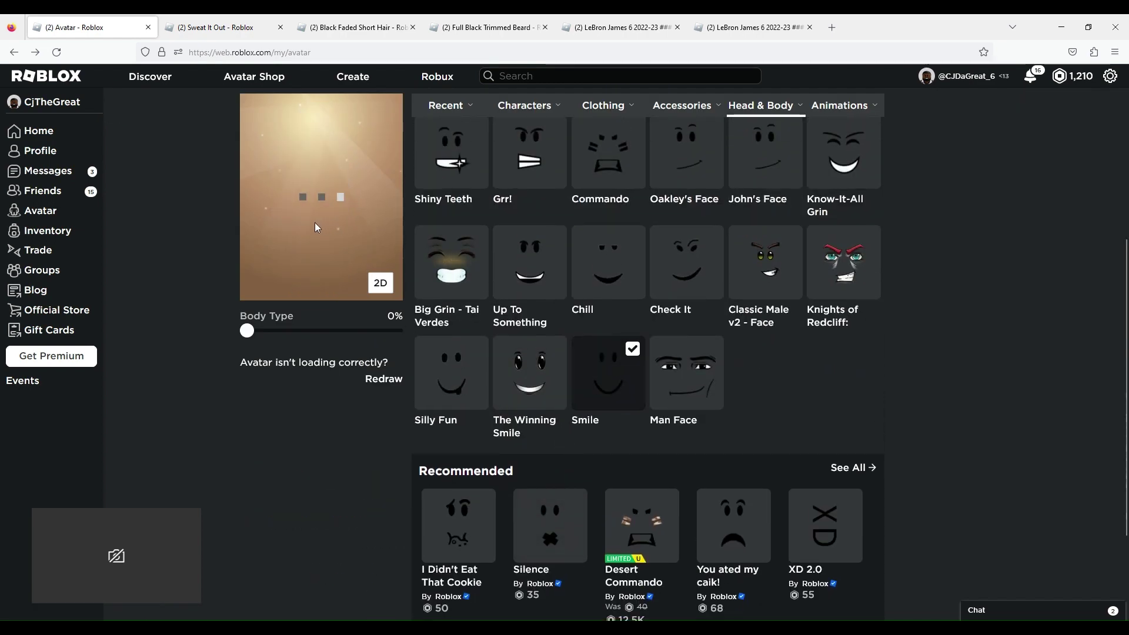
scroll(347, 410, up, 2)
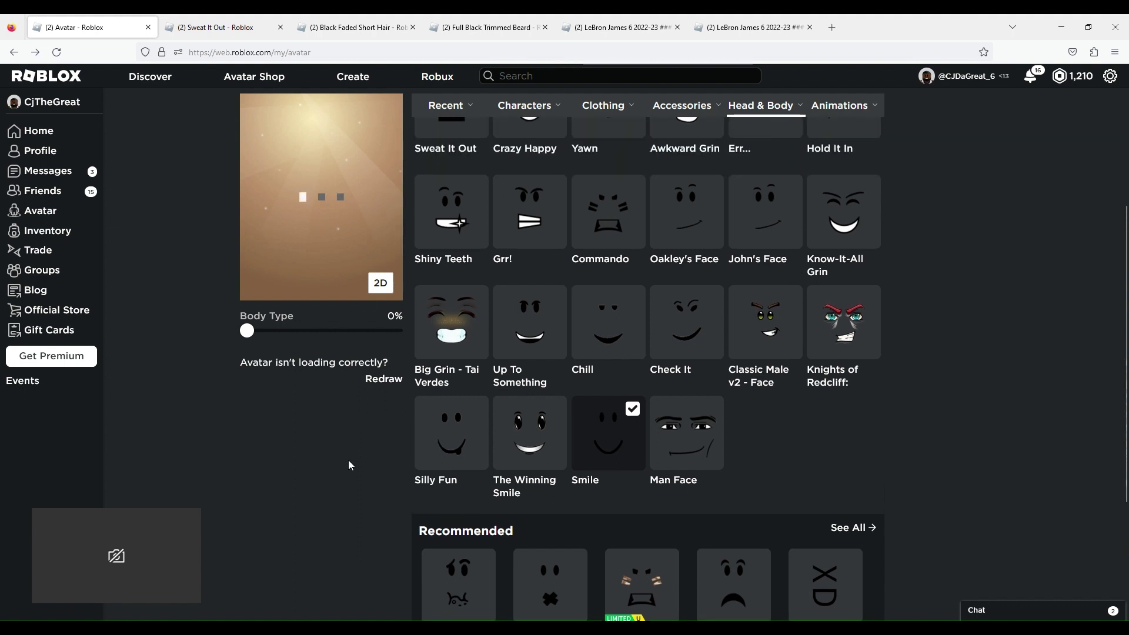
scroll(348, 460, up, 1)
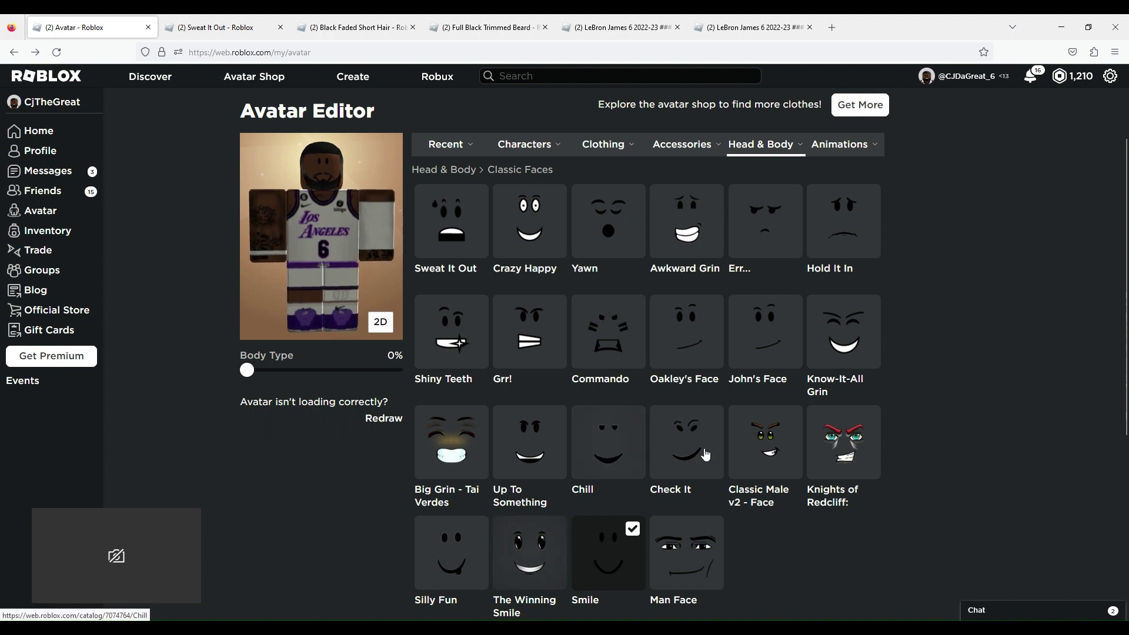
click(698, 539)
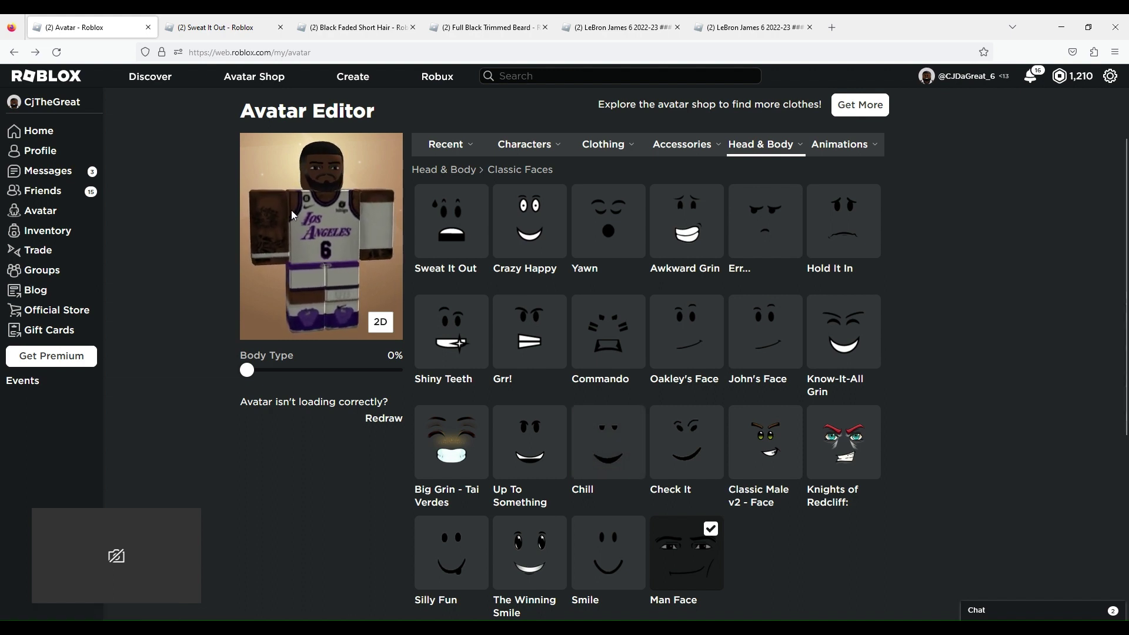
mouse_move(287, 212)
mouse_down()
mouse_move(307, 207)
mouse_move(273, 208)
mouse_up()
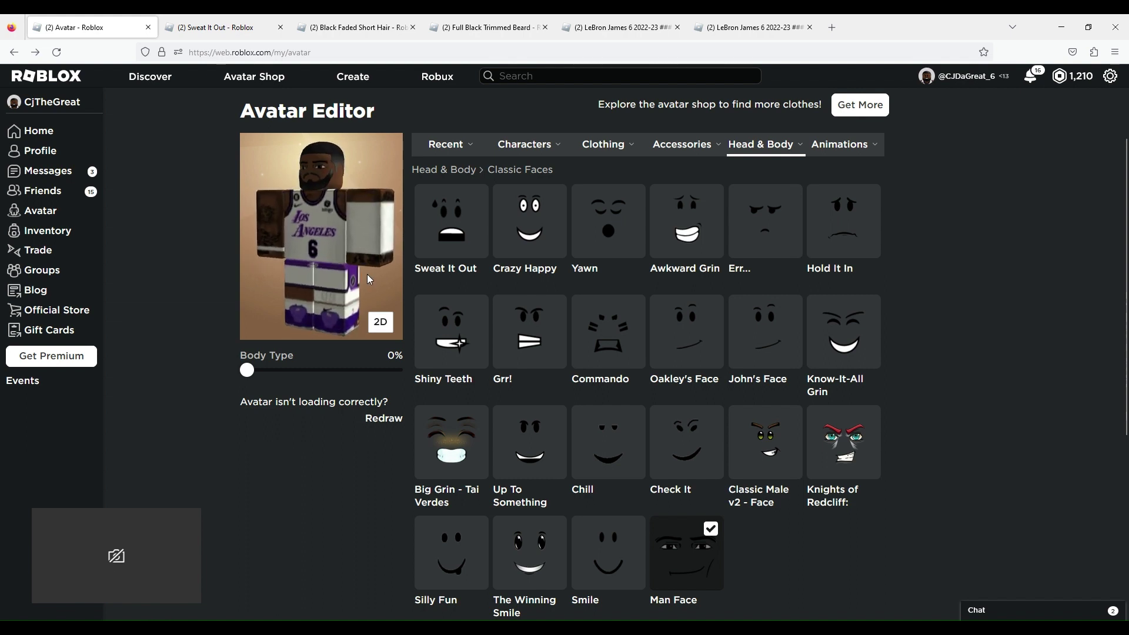
click(433, 354)
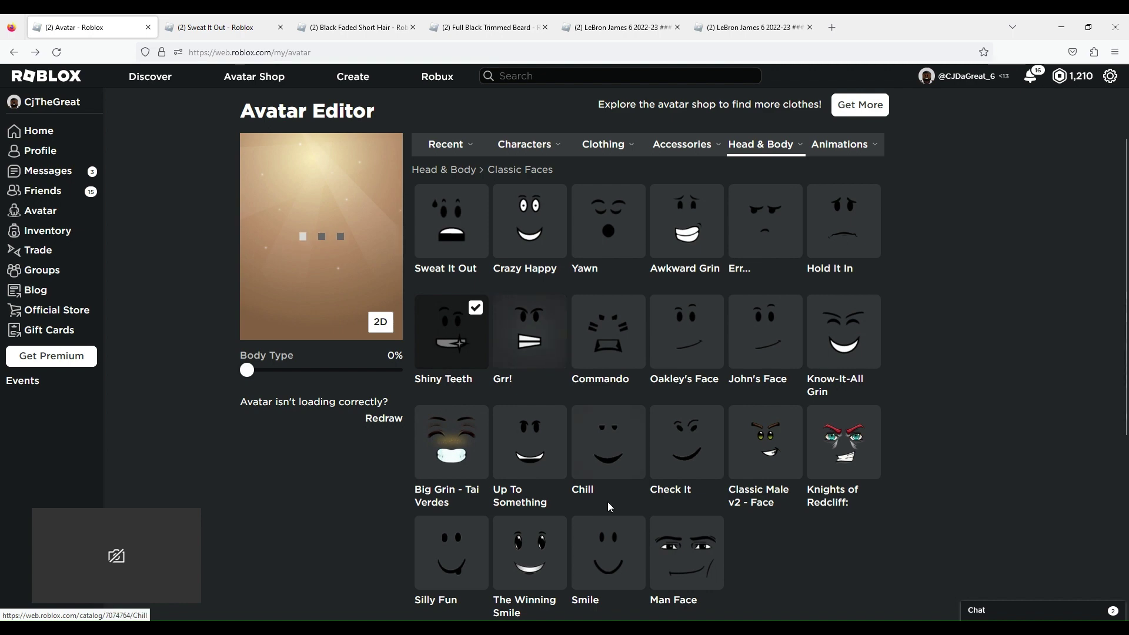
scroll(620, 490, down, 3)
scroll(620, 491, up, 3)
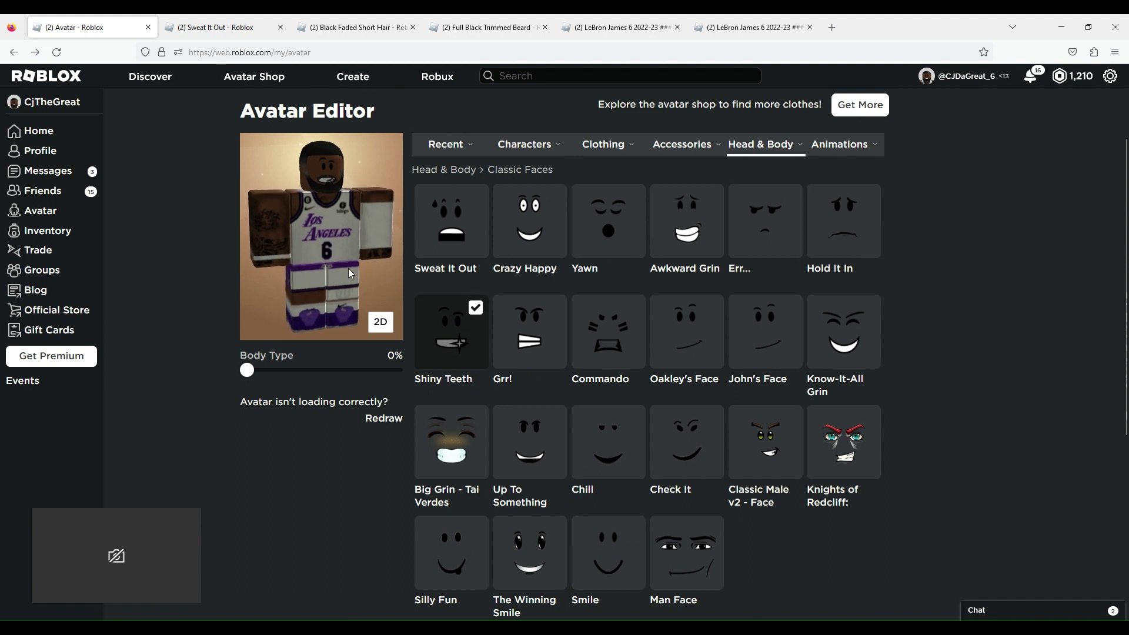
click(462, 226)
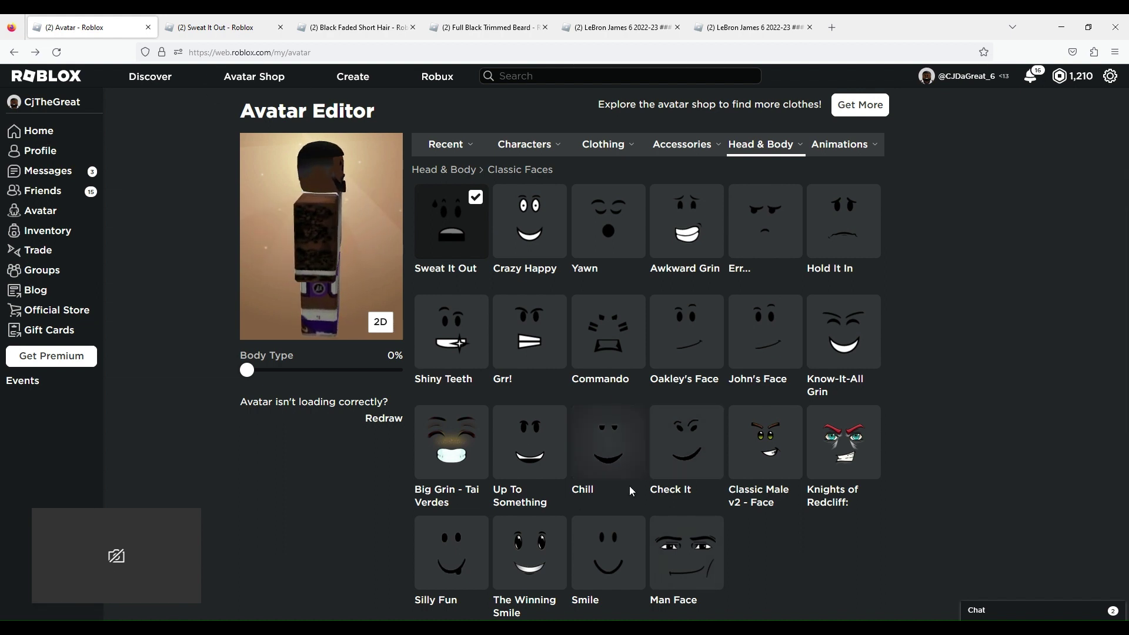
drag(327, 241, 293, 235)
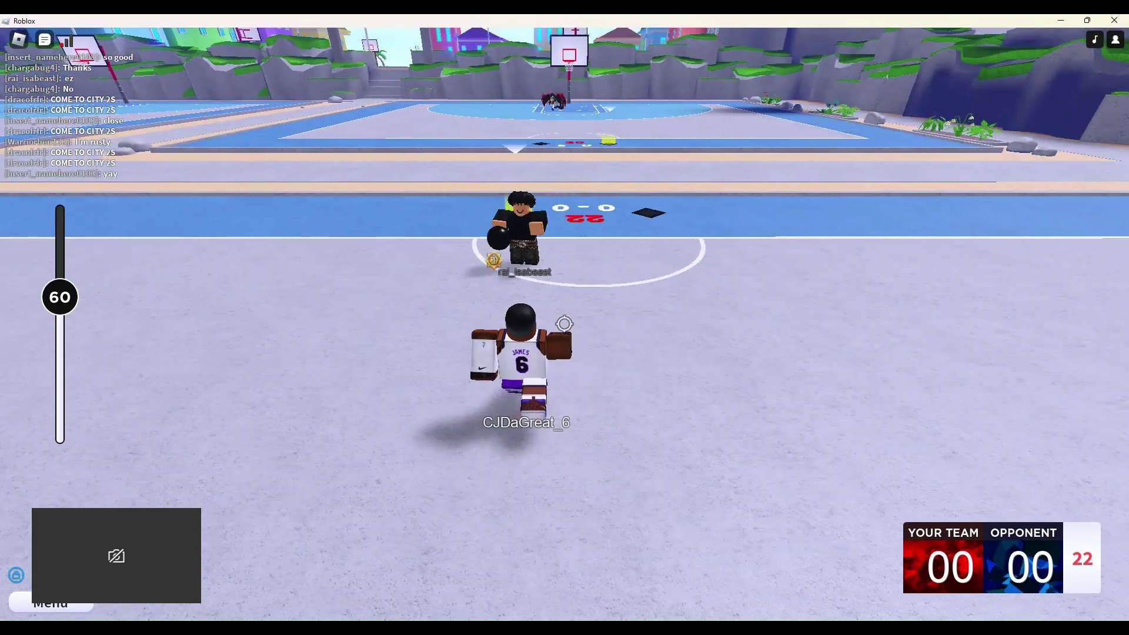
Move the character onto the court, toggling shift-lock along the way.
key(w)
key(d)
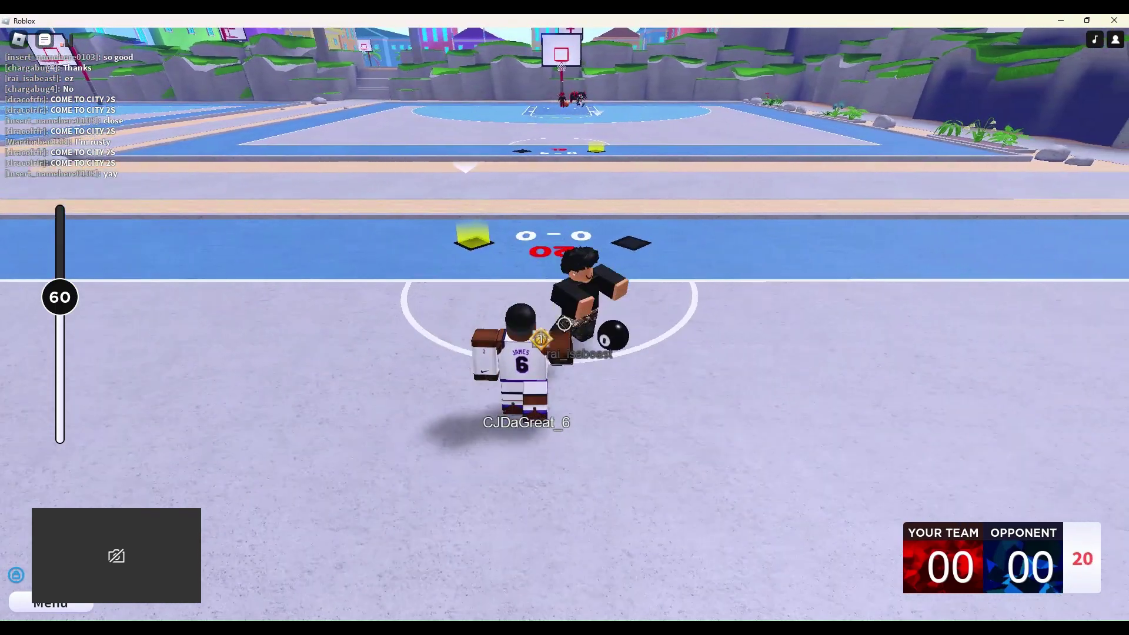
key(shift)
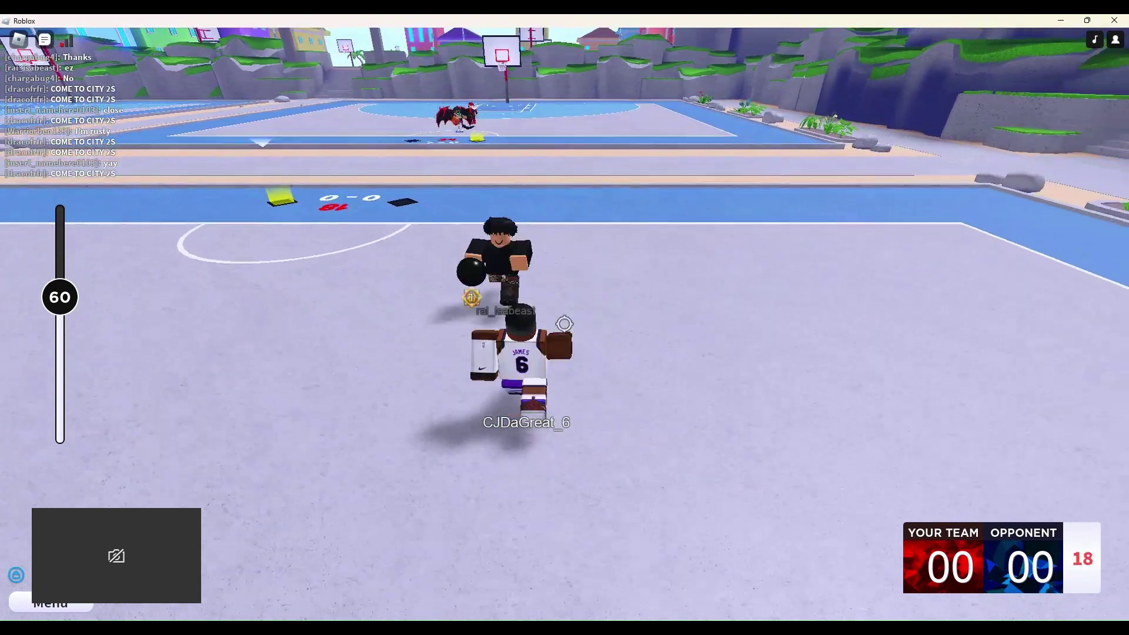
key(w)
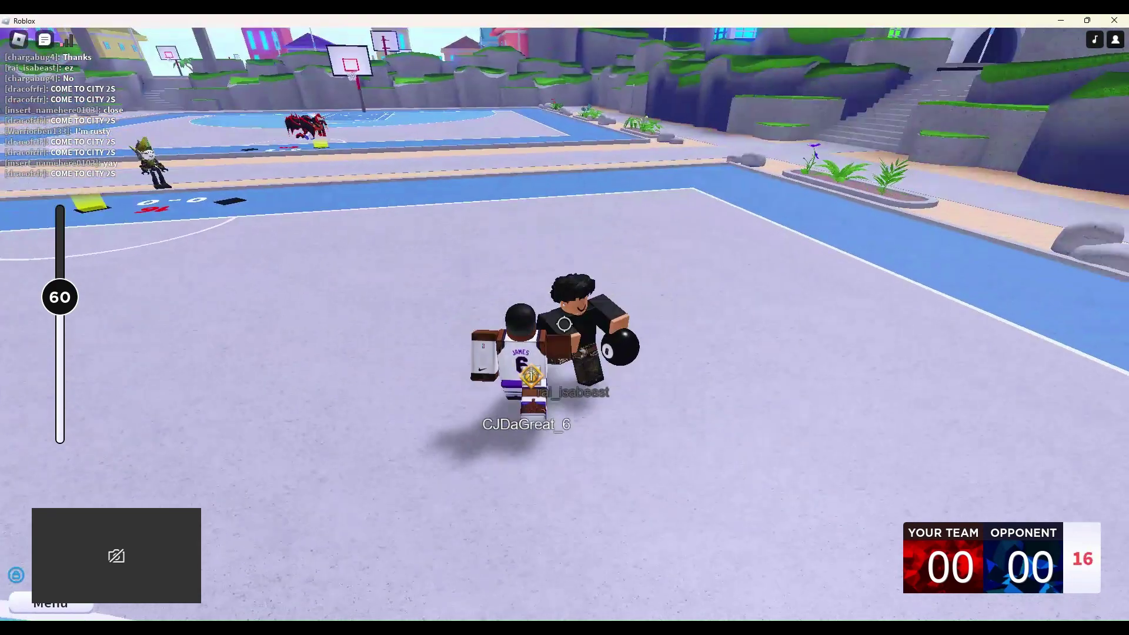
key(shift)
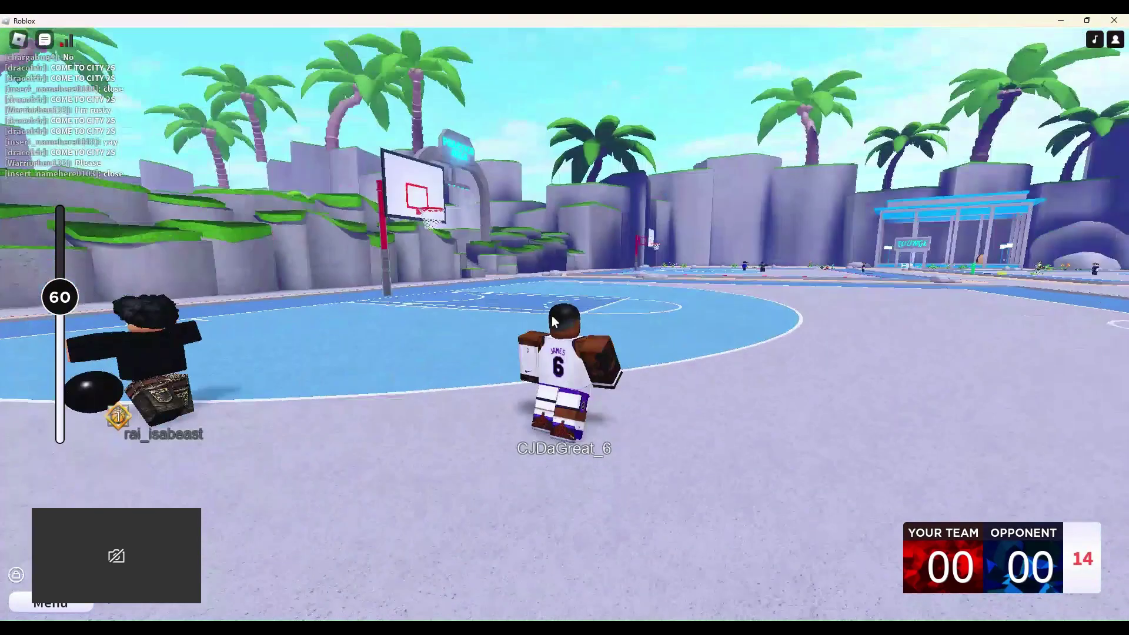
key(s)
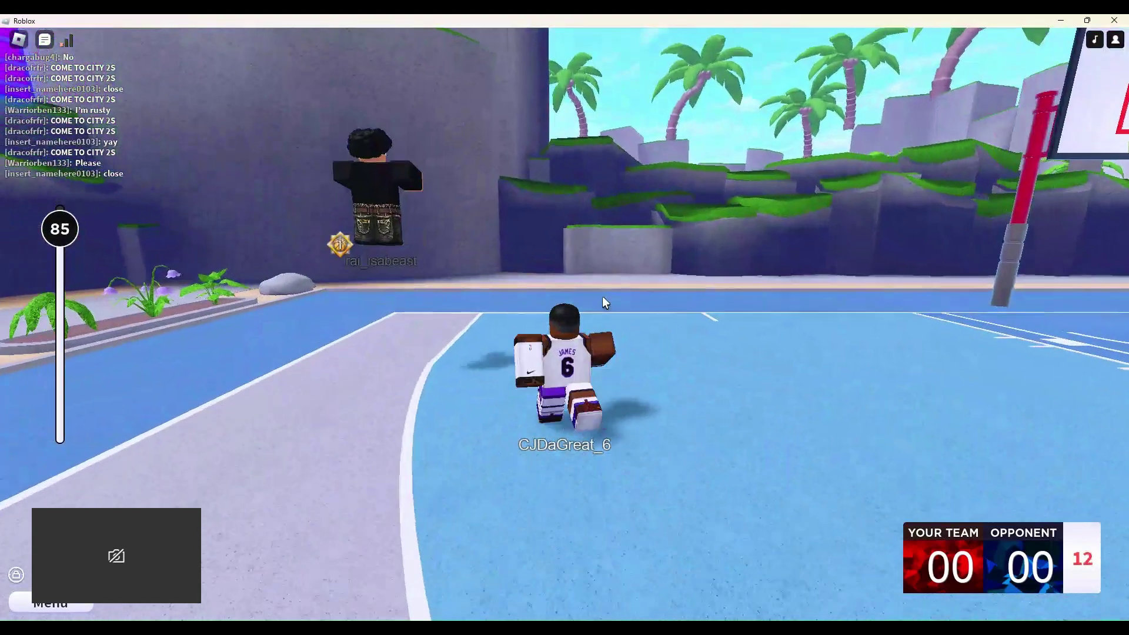
key(w)
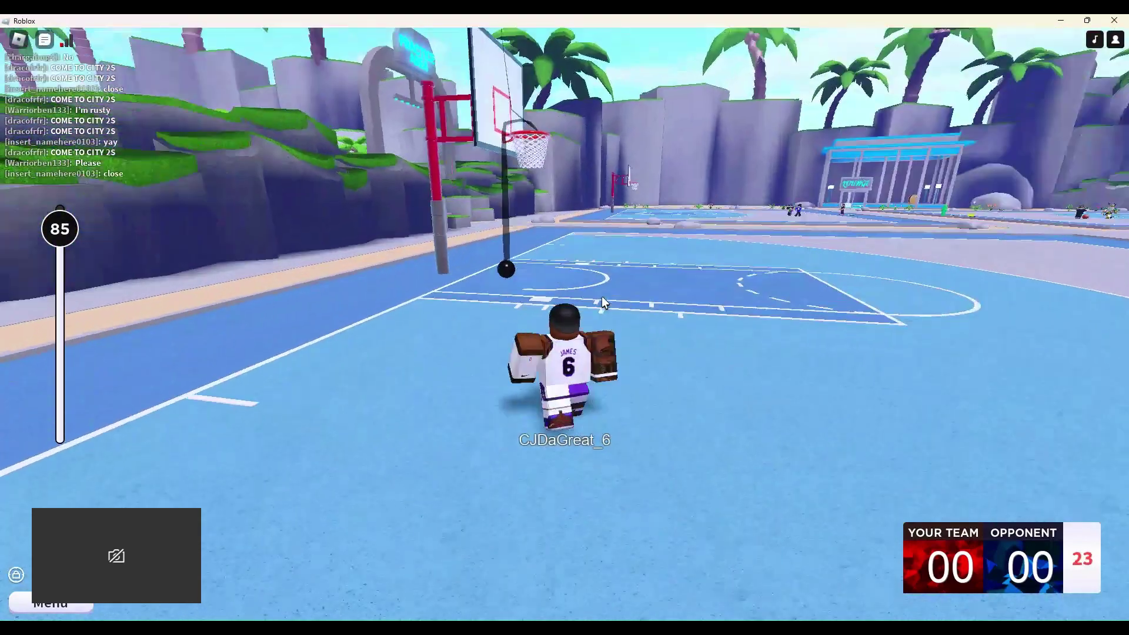
Pick up the ball, dribble beyond the arc and sink a three for a 3–0 lead.
key(s)
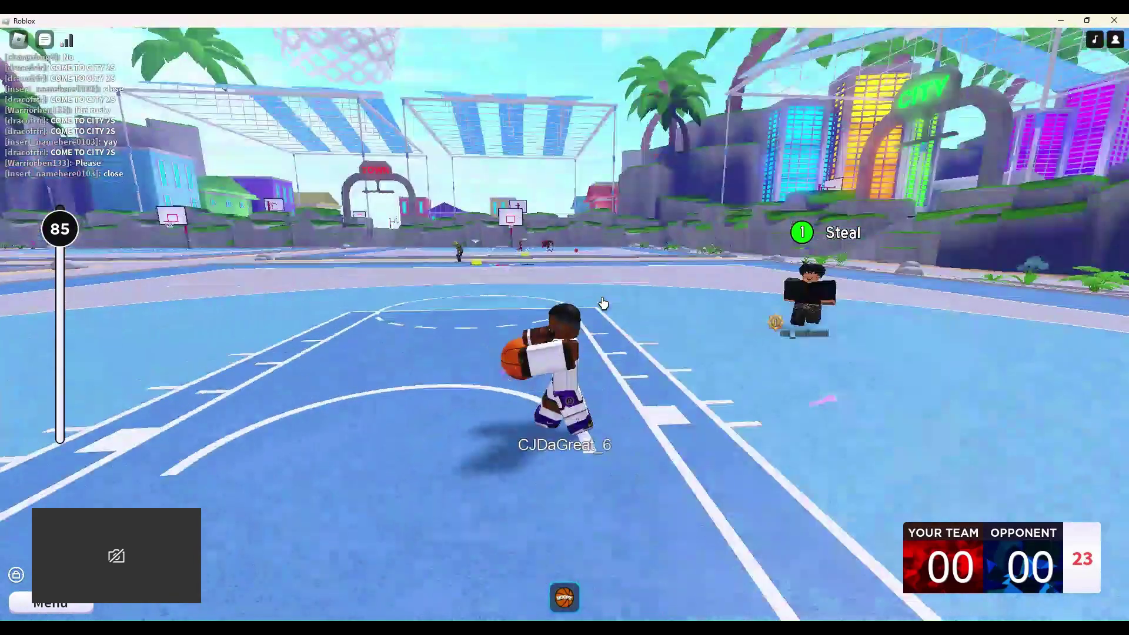
key(s)
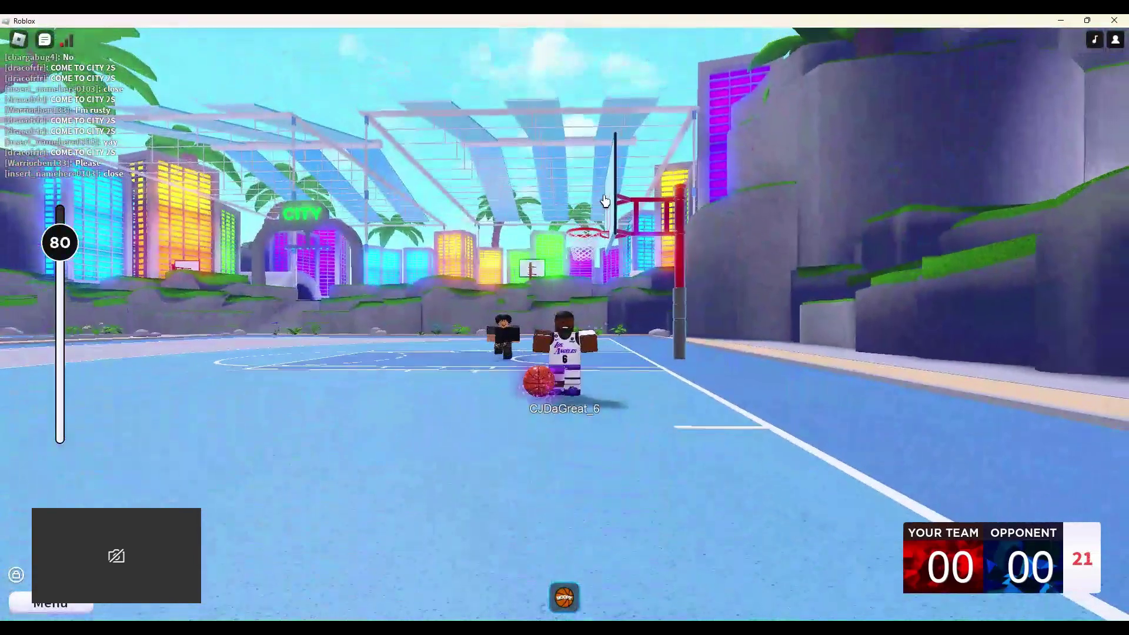
key(w)
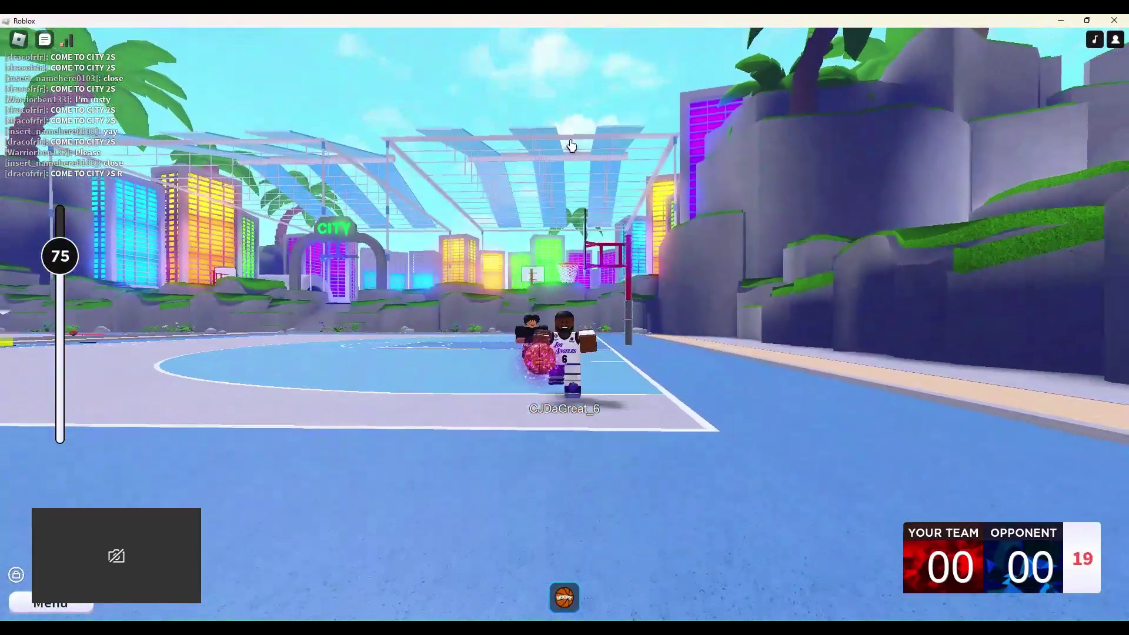
key(e)
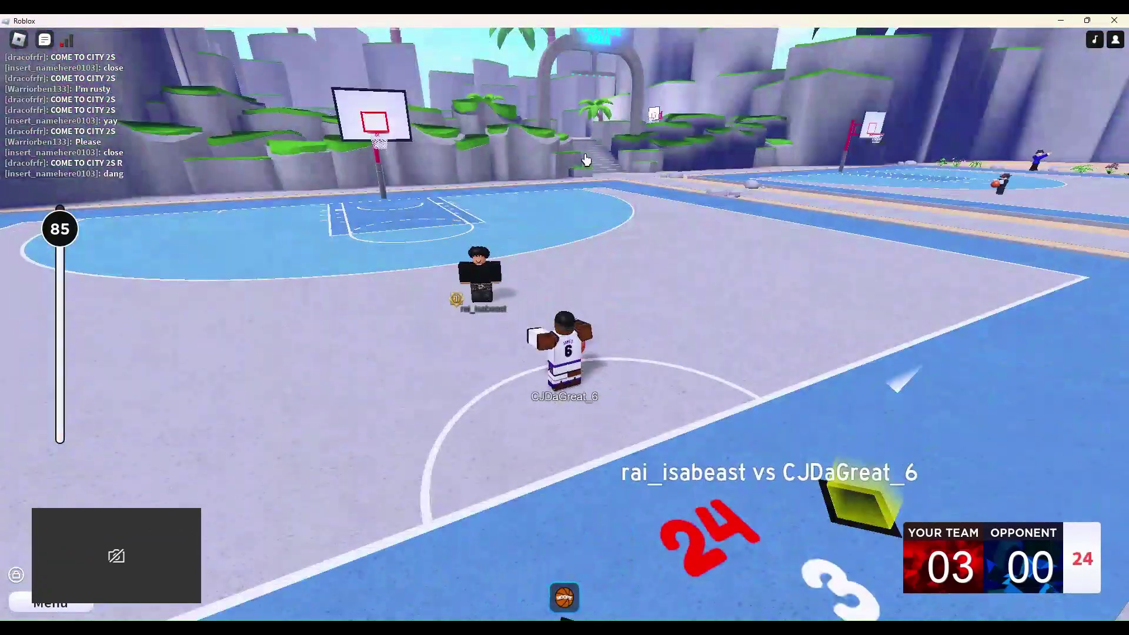
Dribble around the defender with shift-lock on until the ball goes out at 3–3.
key(w)
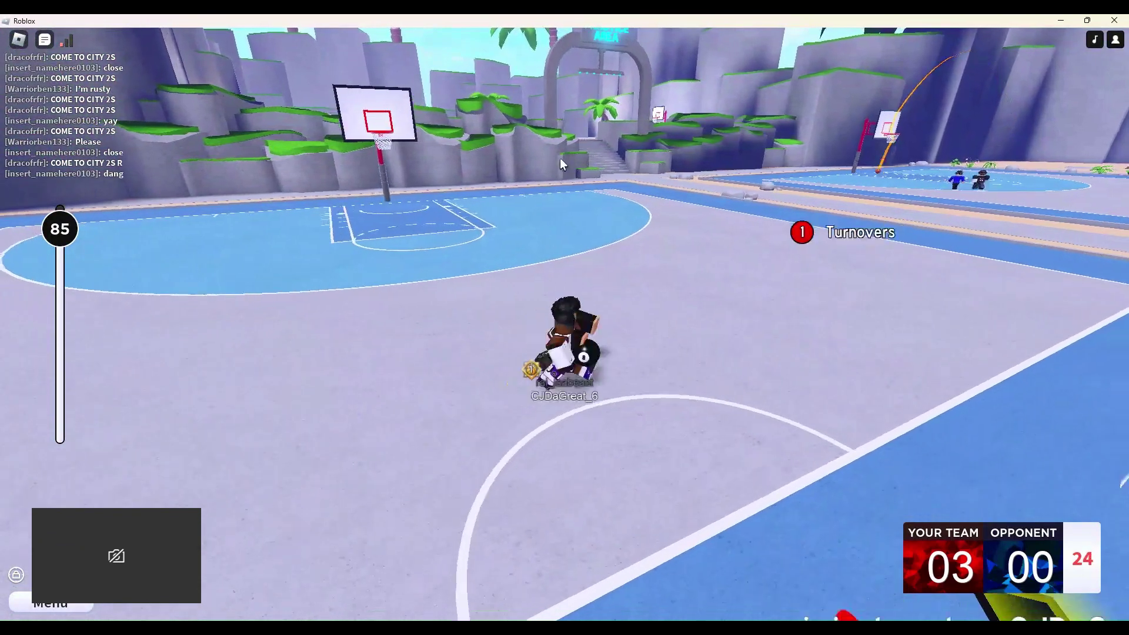
scroll(599, 242, down, 5)
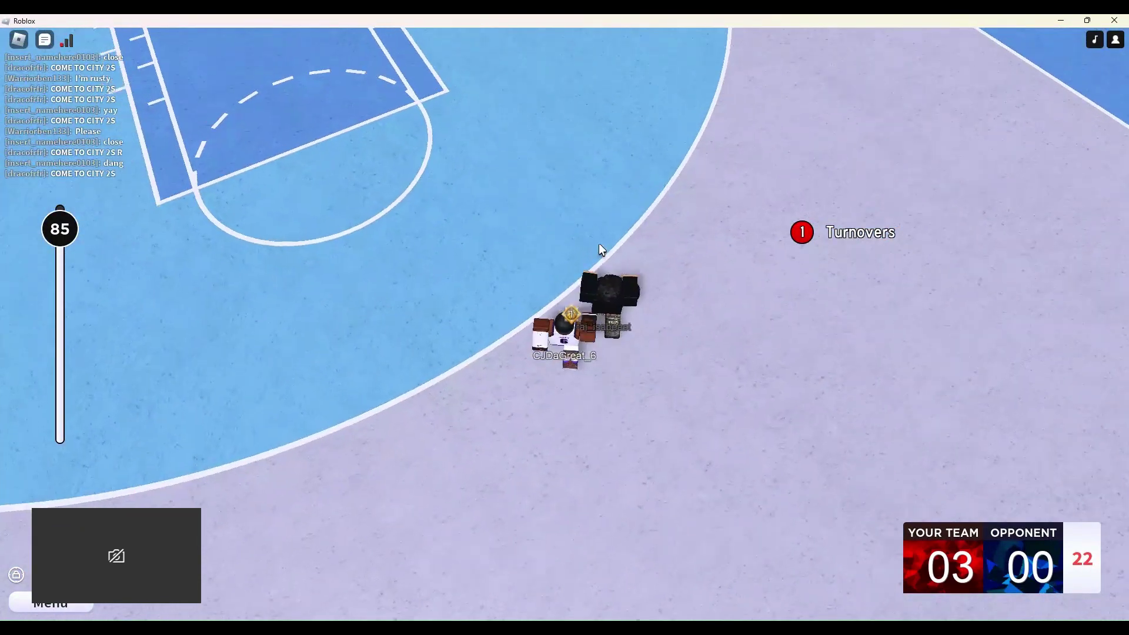
key(w)
scroll(599, 242, up, 5)
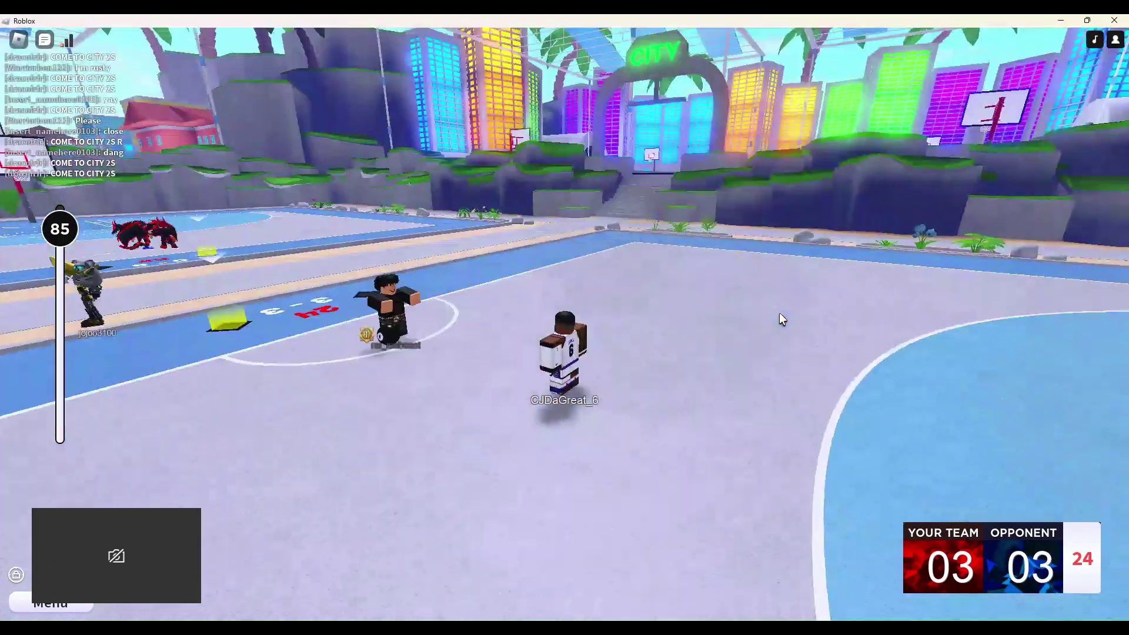
key(shift)
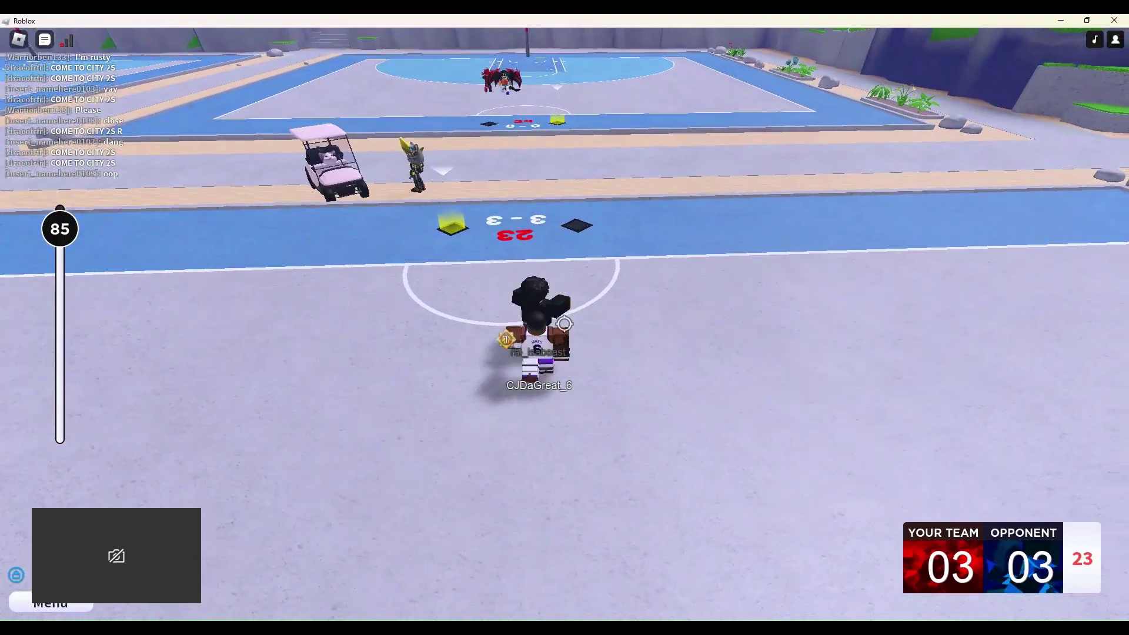
key(s)
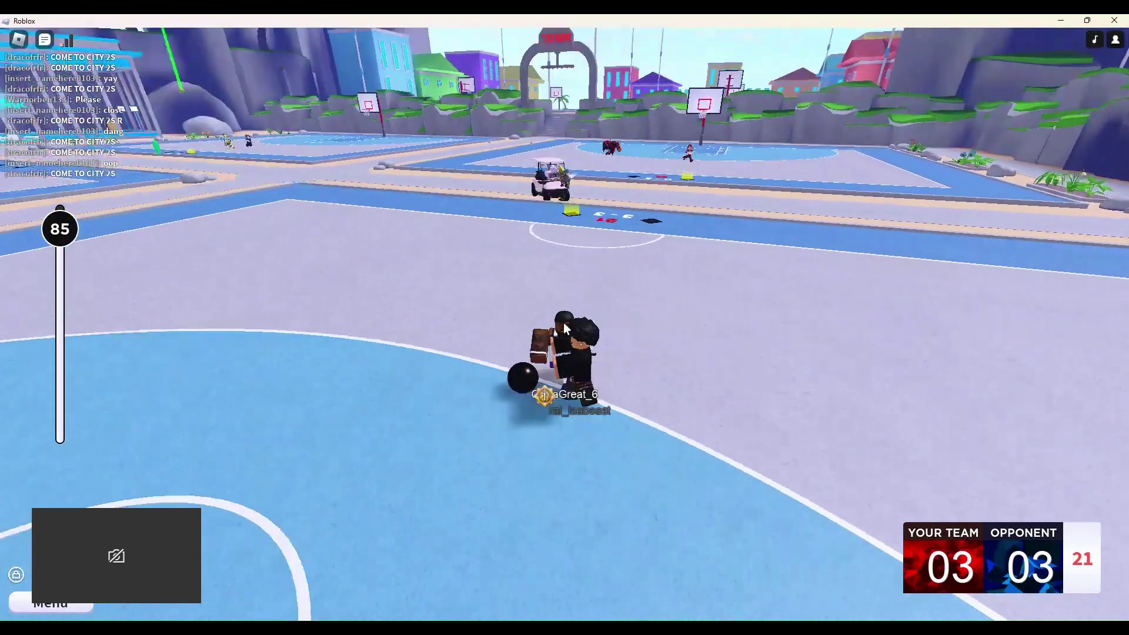
key(s)
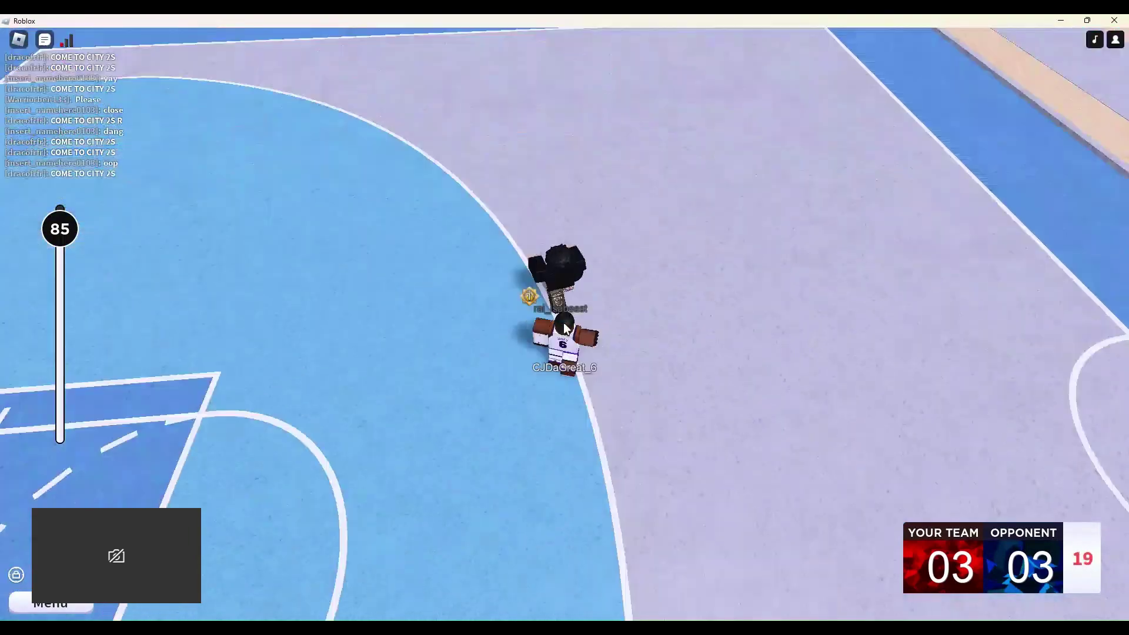
key(w)
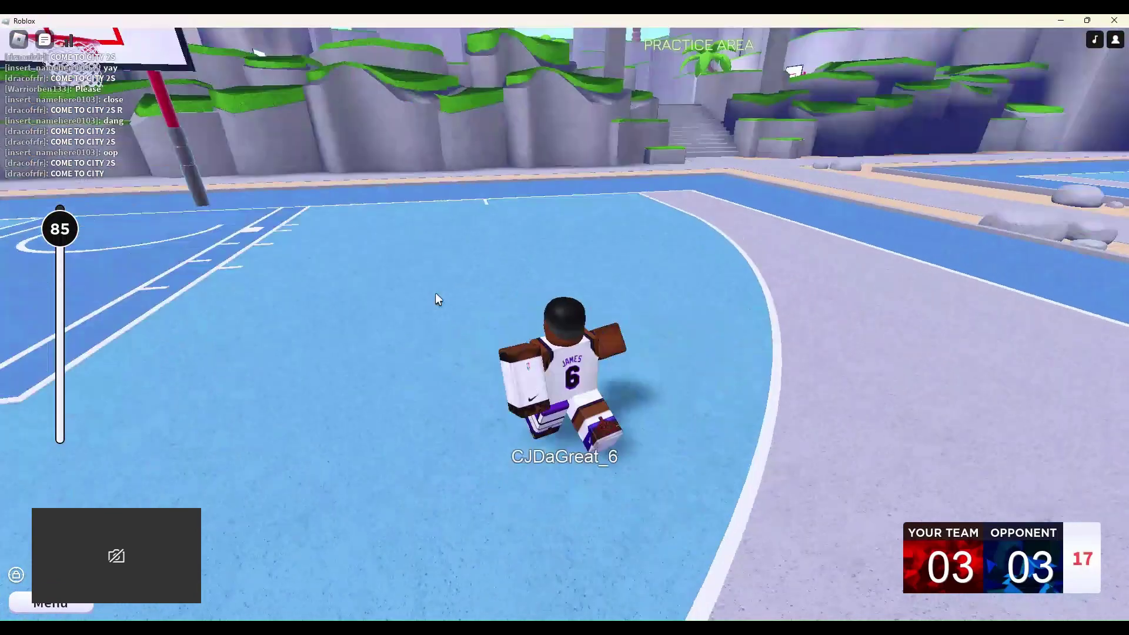
key(w)
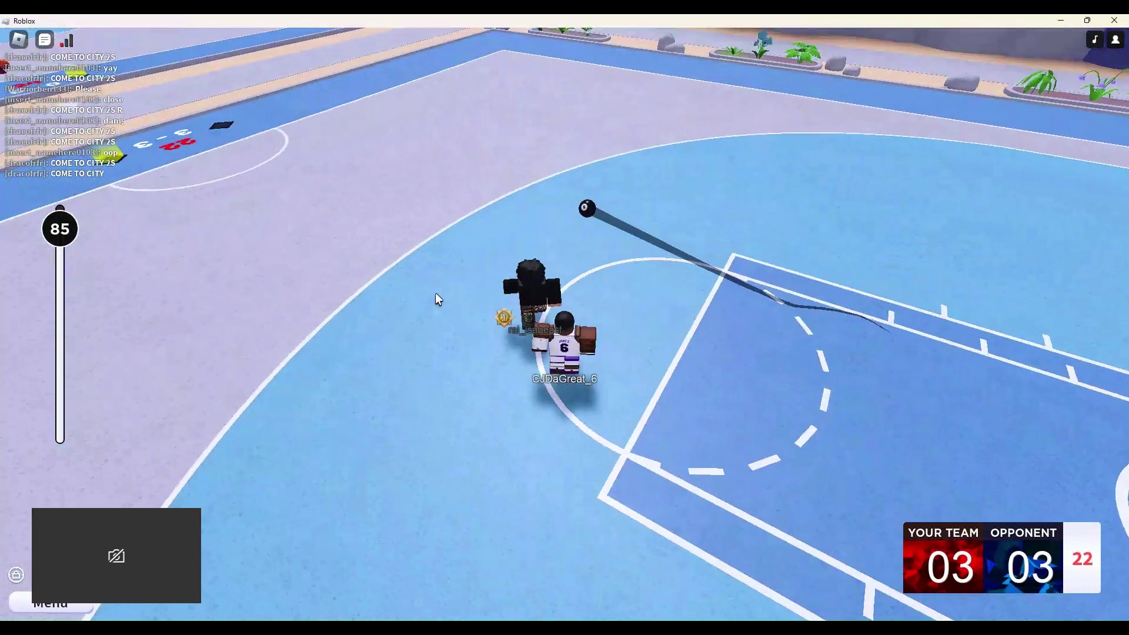
key(s)
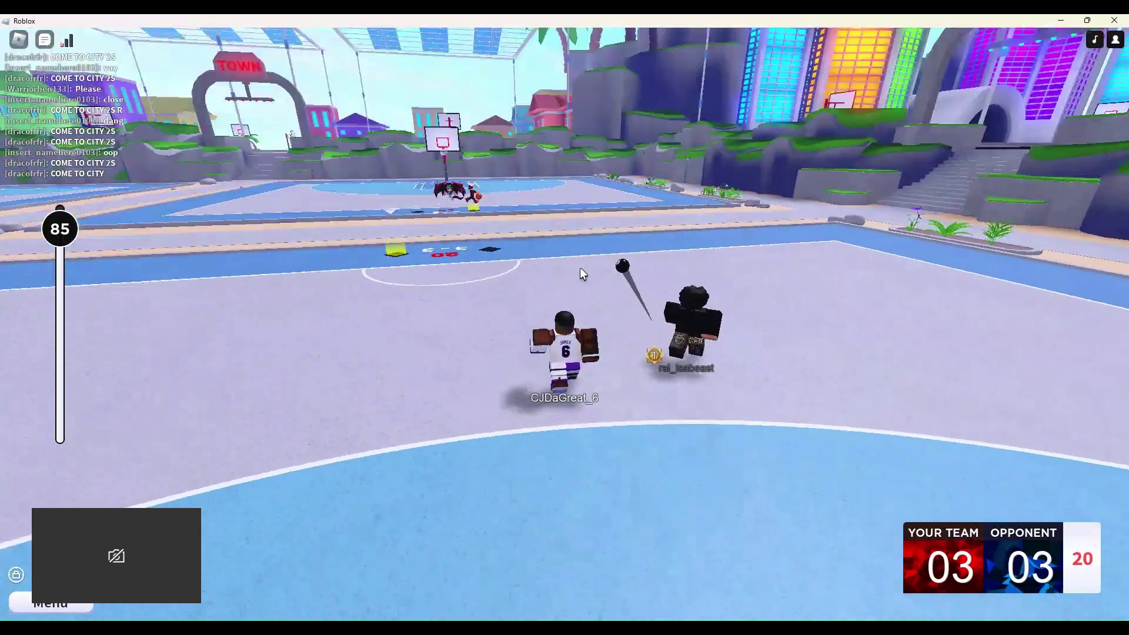
key(w)
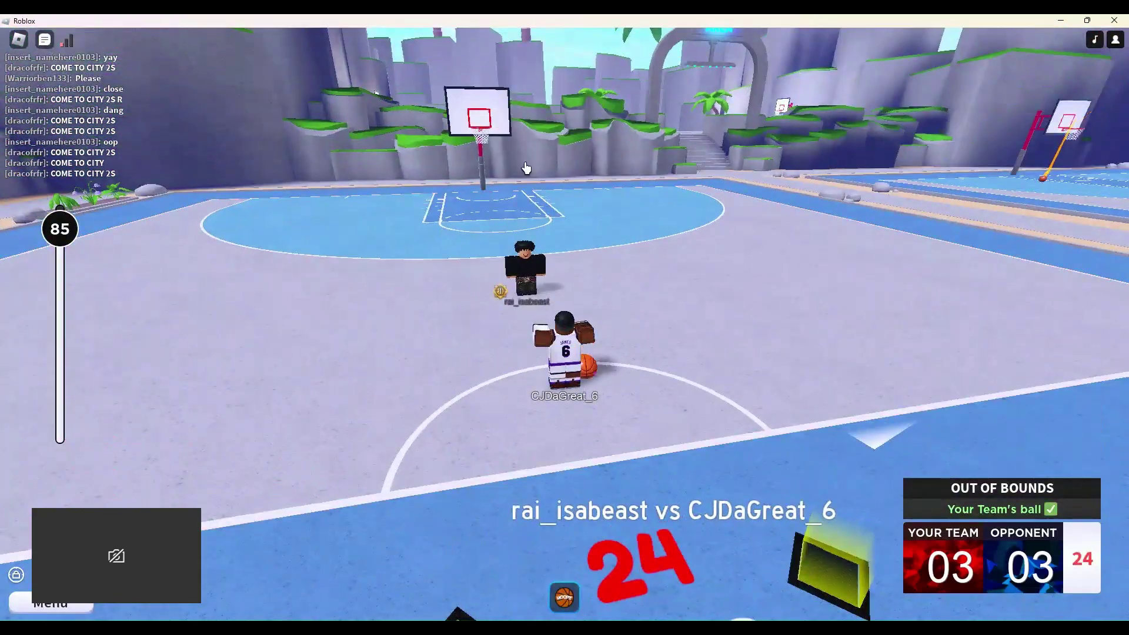
Drive to the hoop, take a shot and chase the miss under the basket.
key(w)
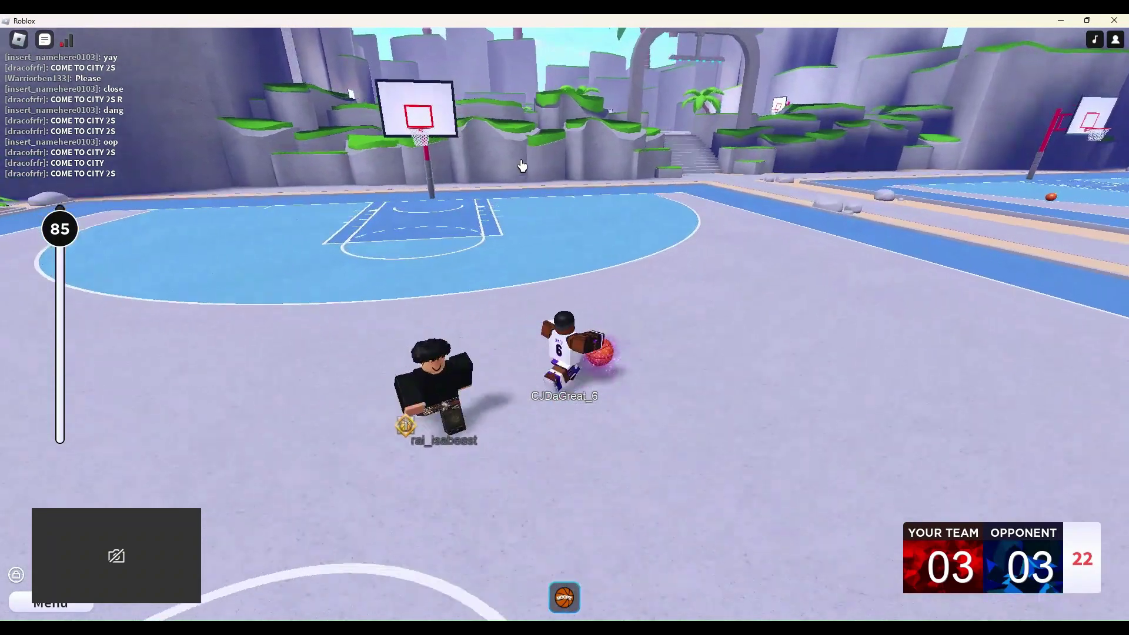
key(w)
key(e)
key(w)
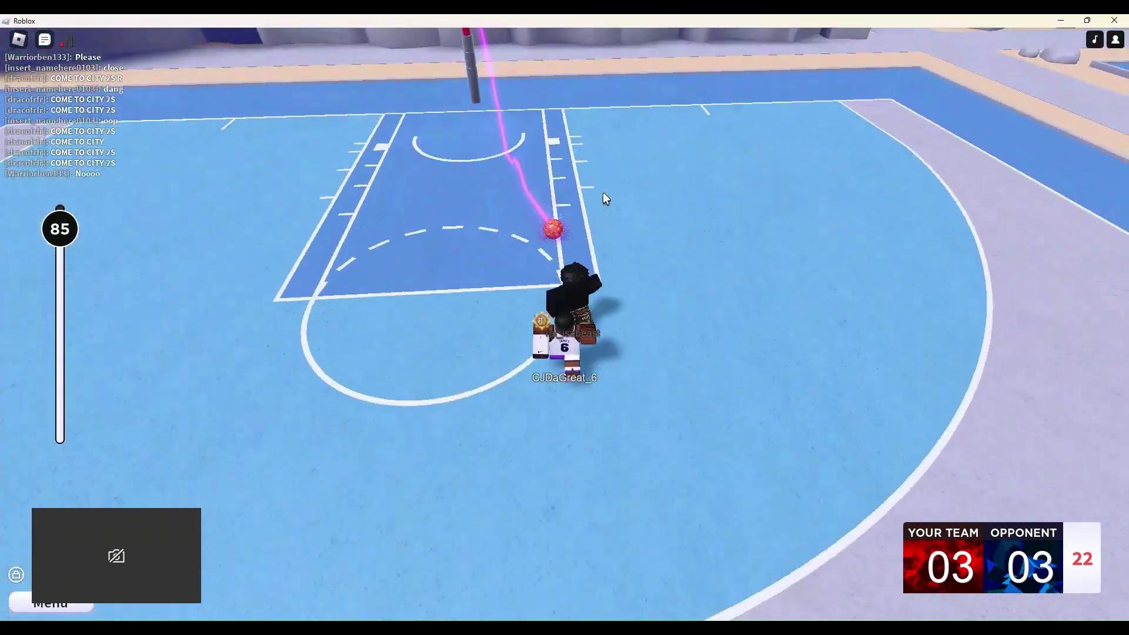
key(w)
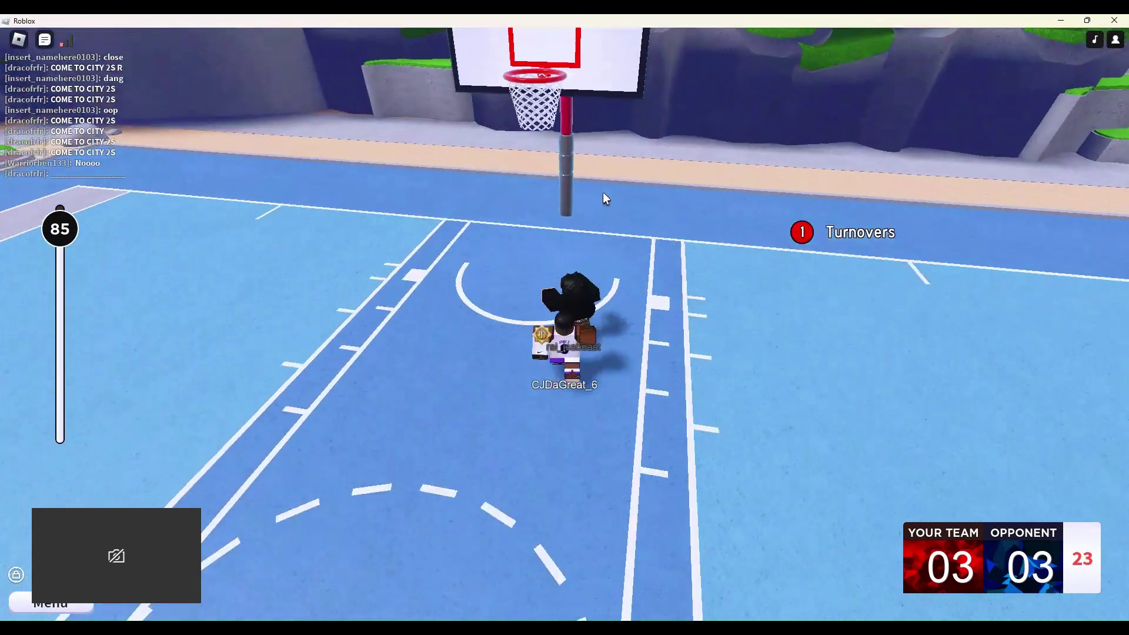
key(w)
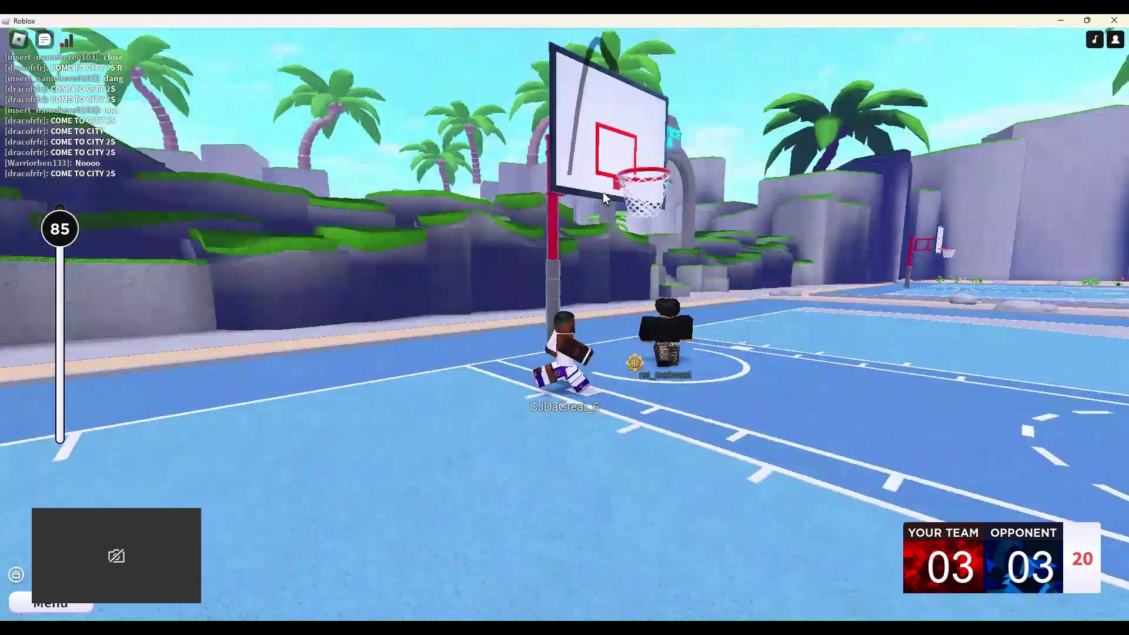
key(w)
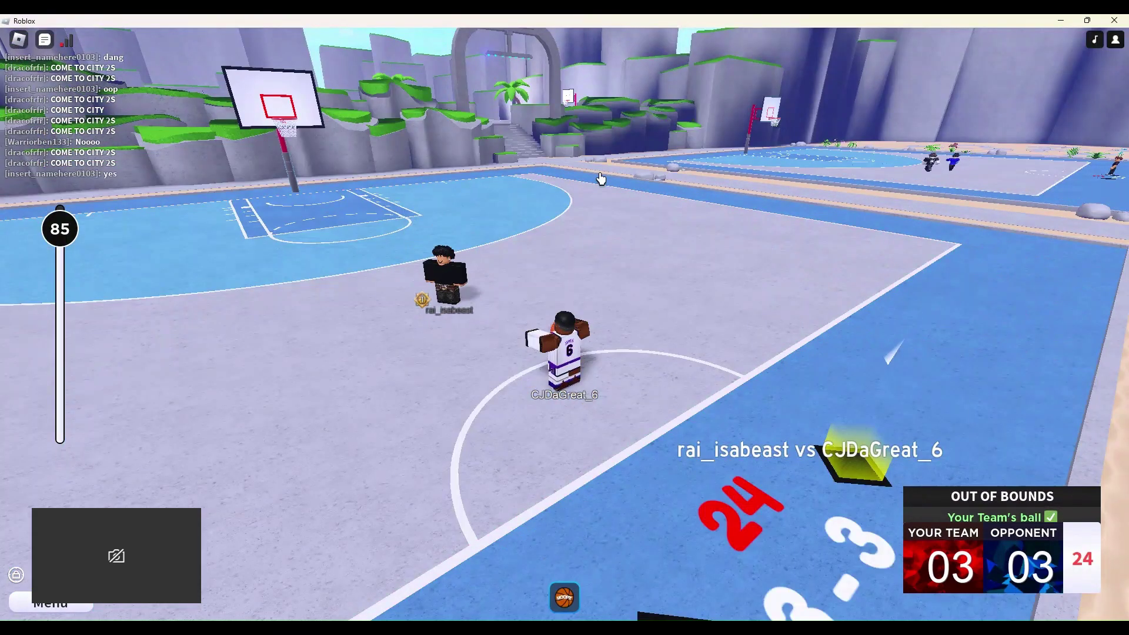
Bring the ball up against the defender and chase the loose ball out of bounds.
key(w)
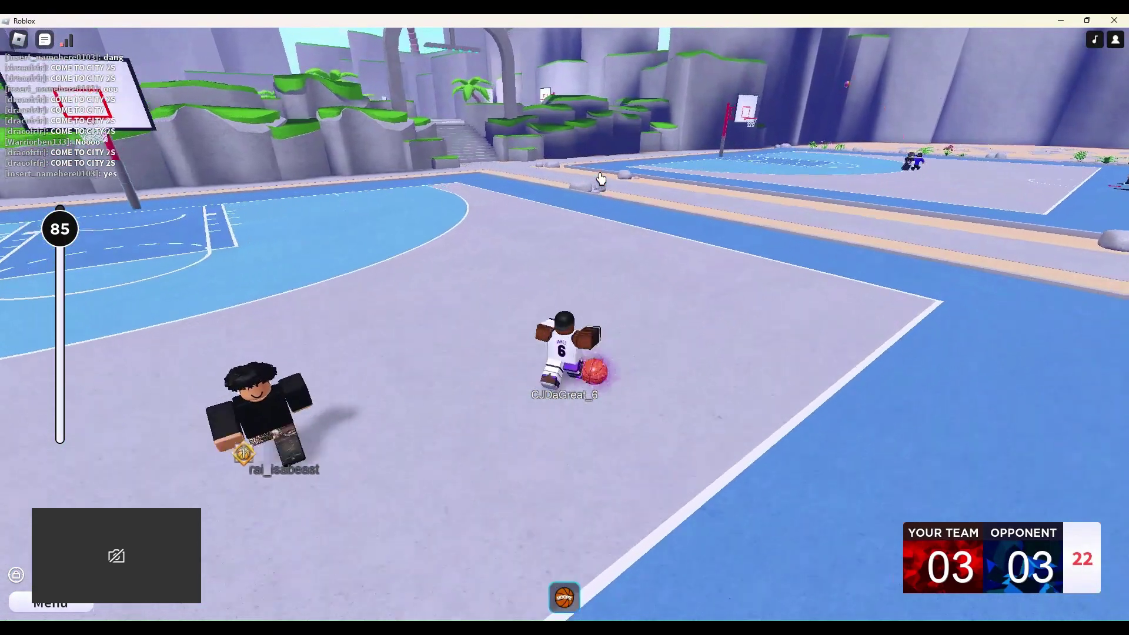
key(w)
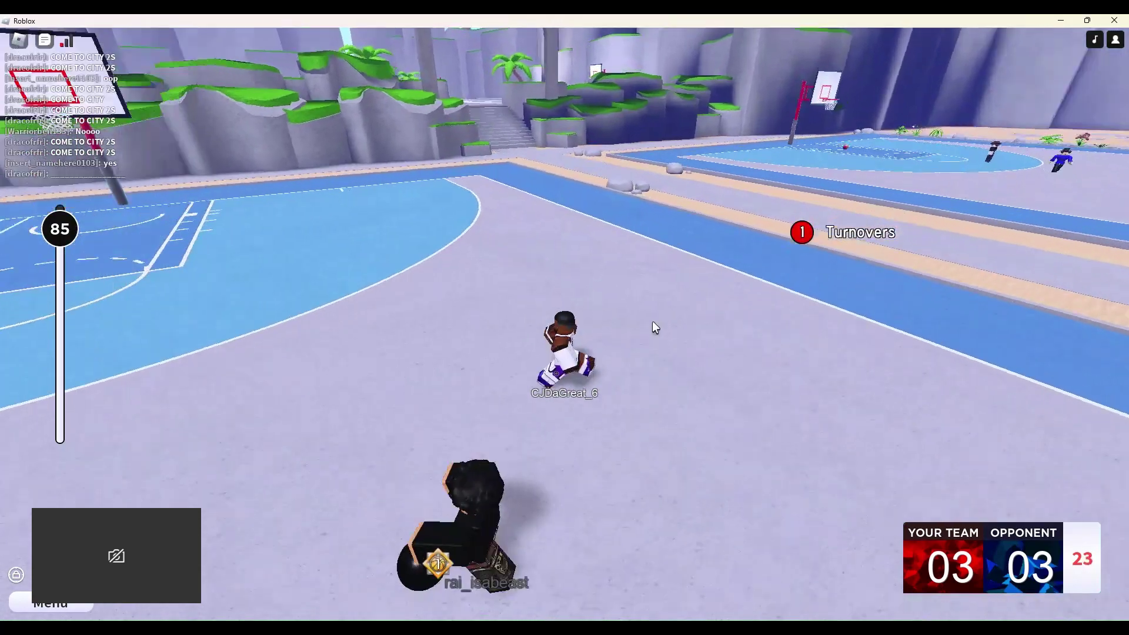
key(w)
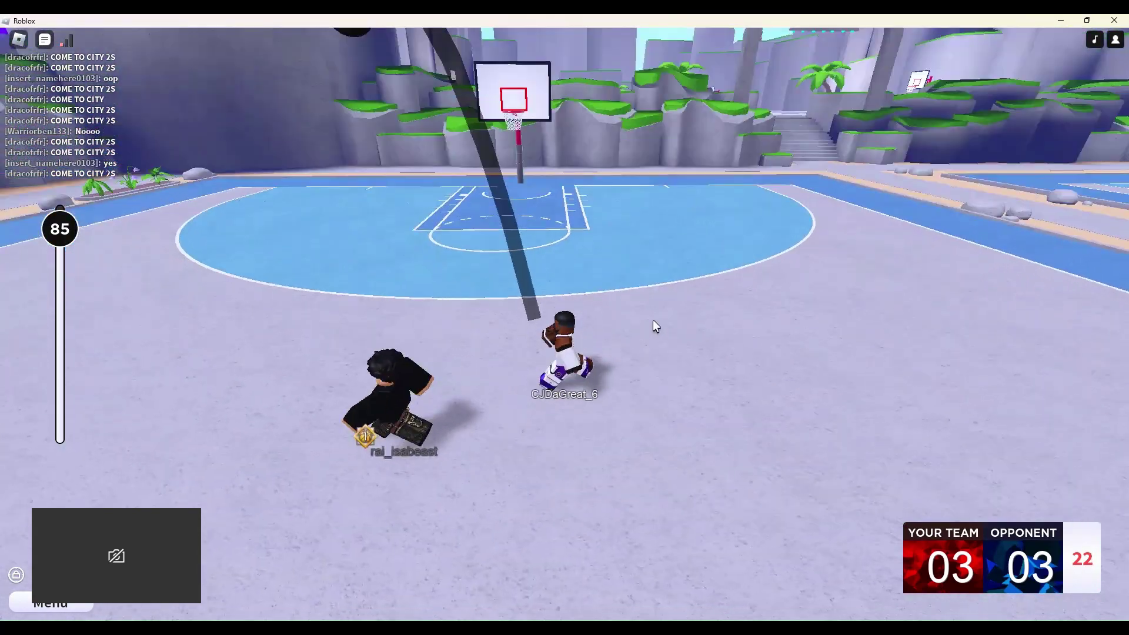
key(a)
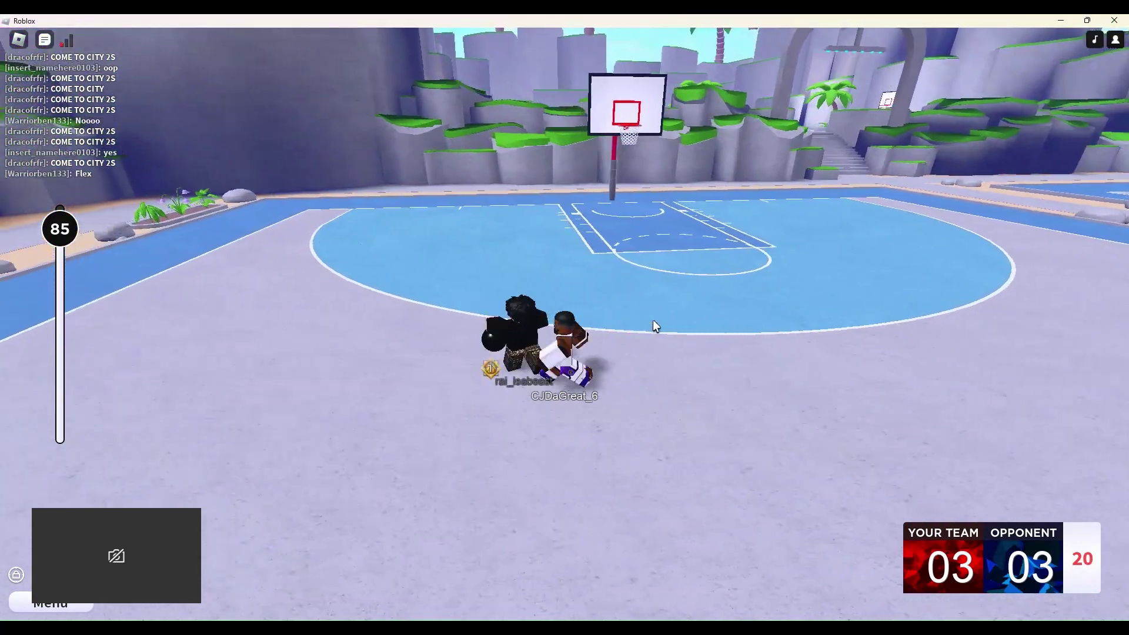
key(d)
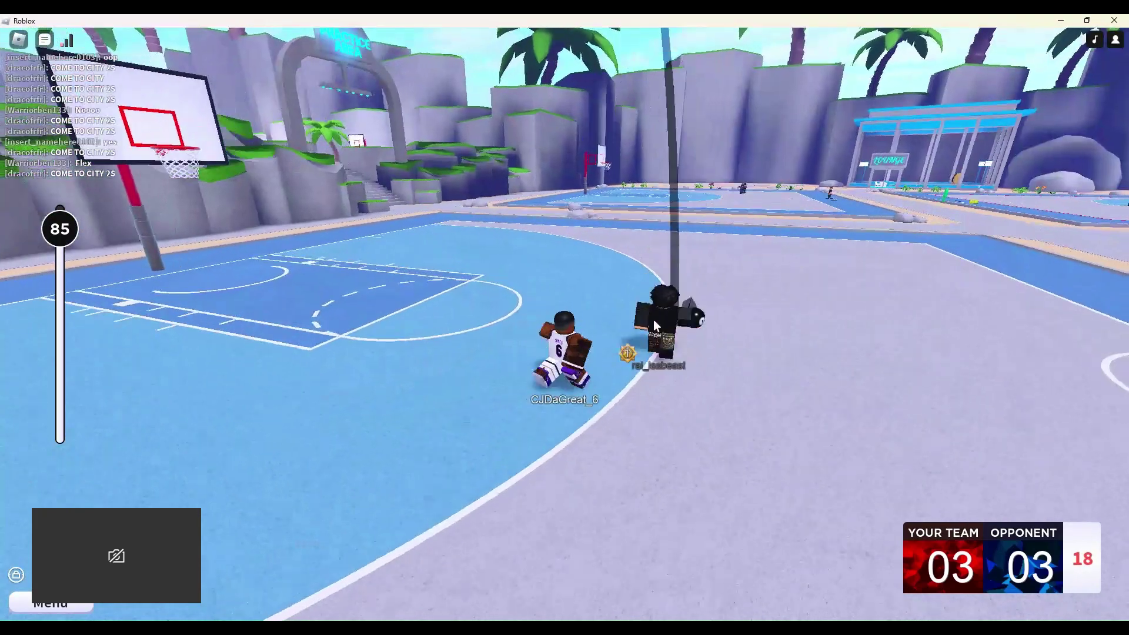
key(s)
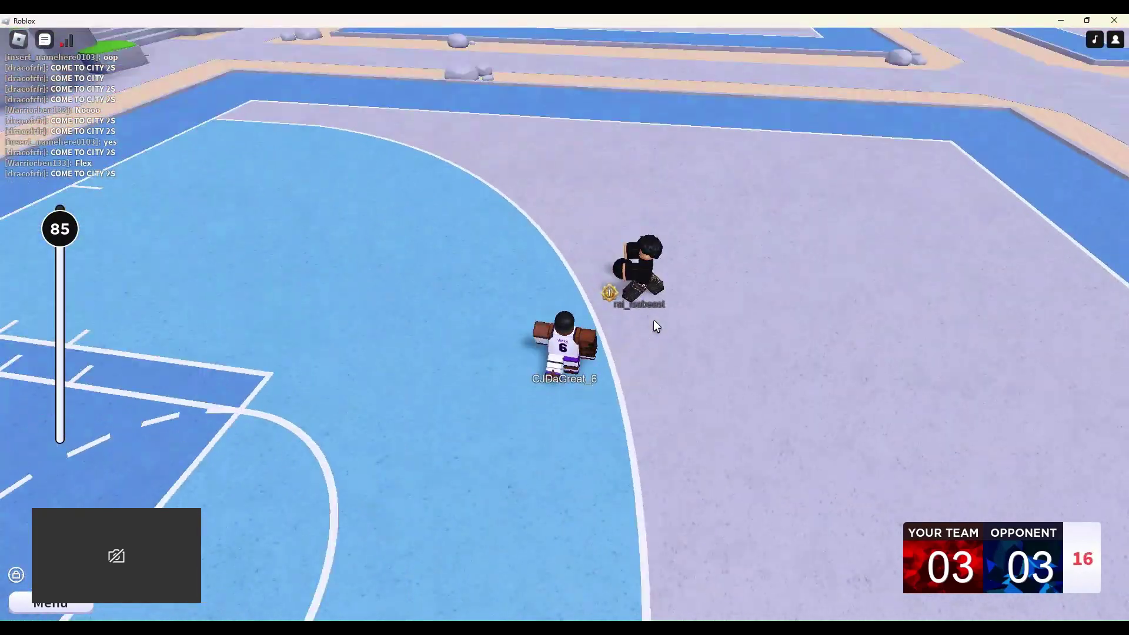
key(w)
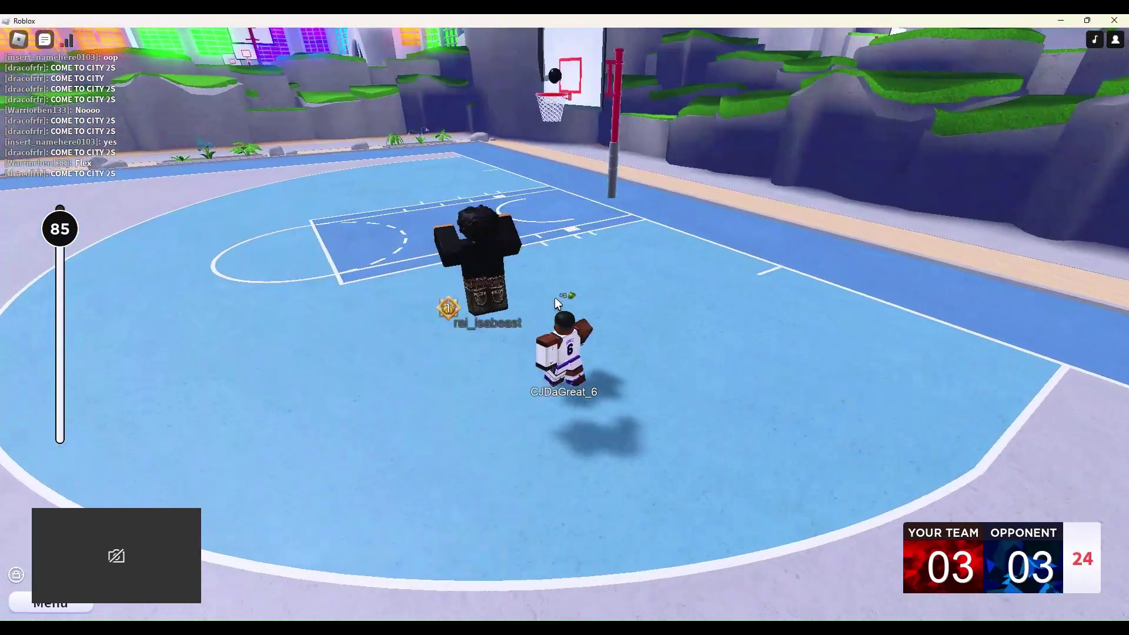
key(w)
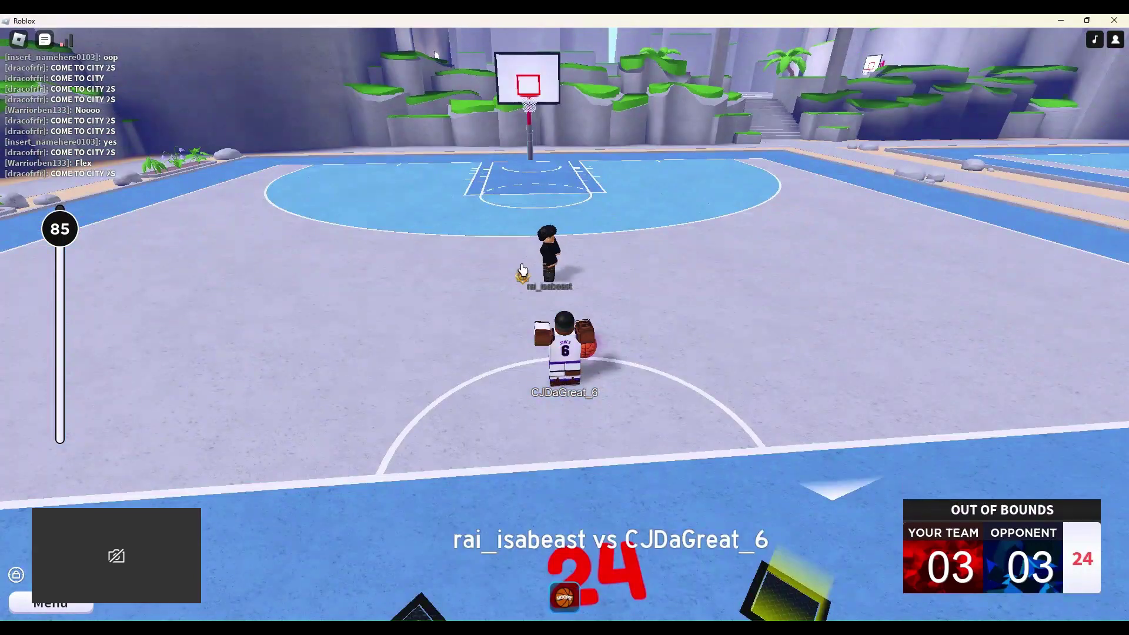
Dribble around the arc after the inbound and take a shot.
key(d)
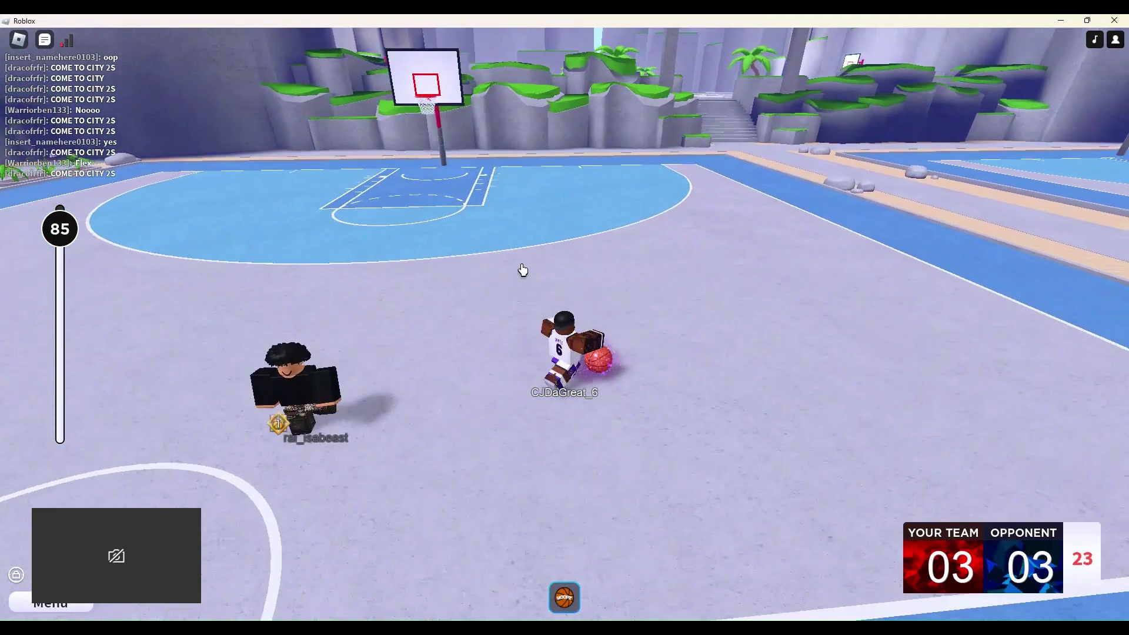
key(d)
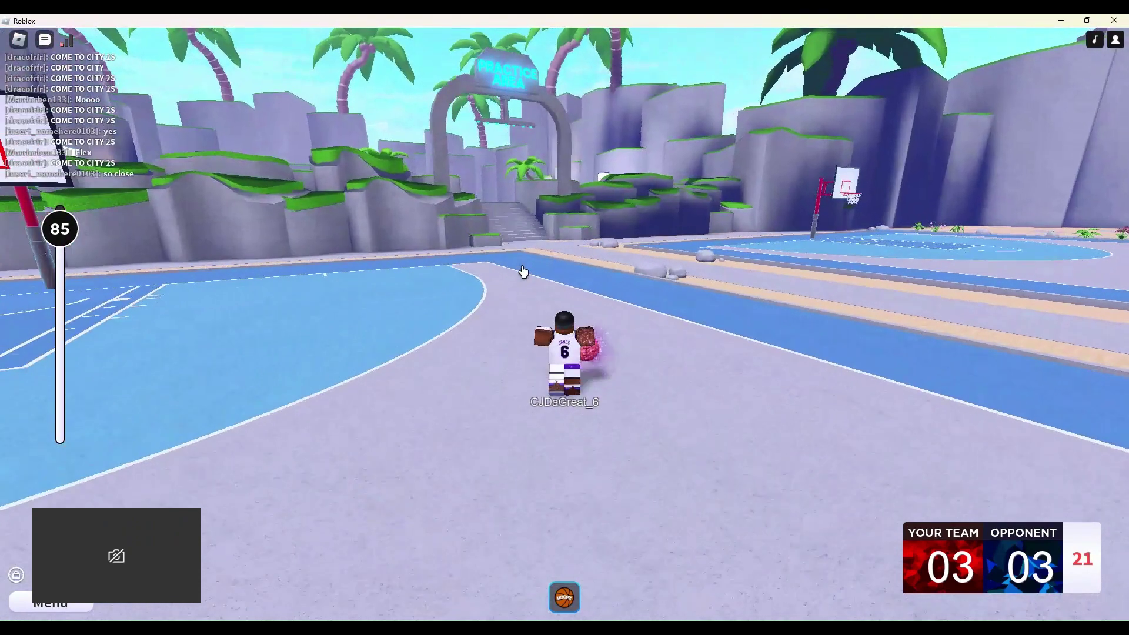
key(a)
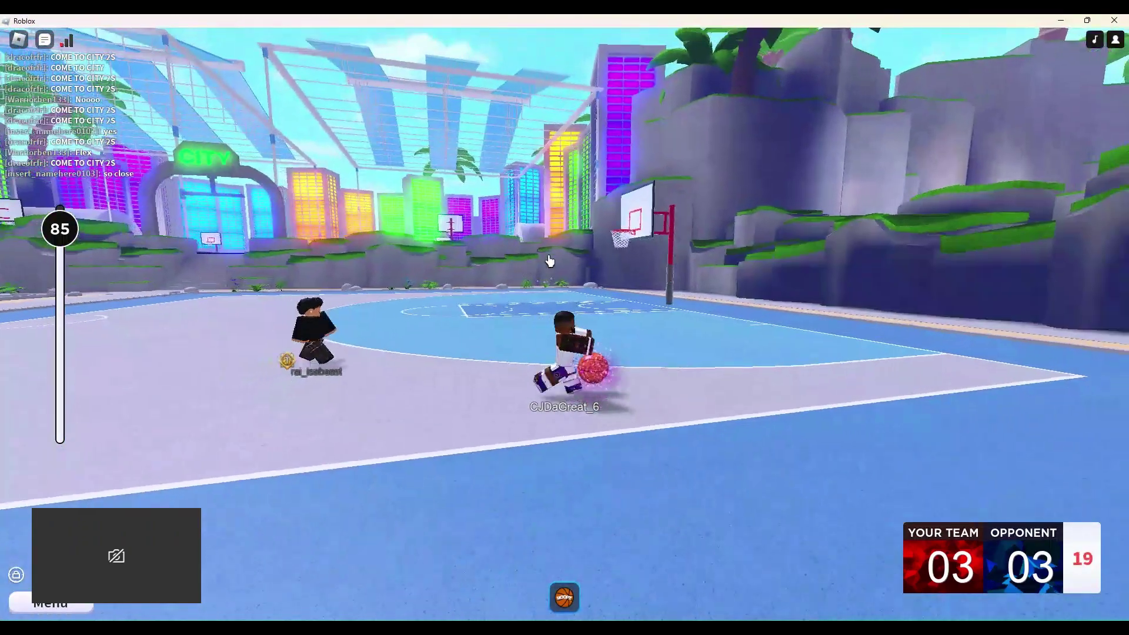
key(a)
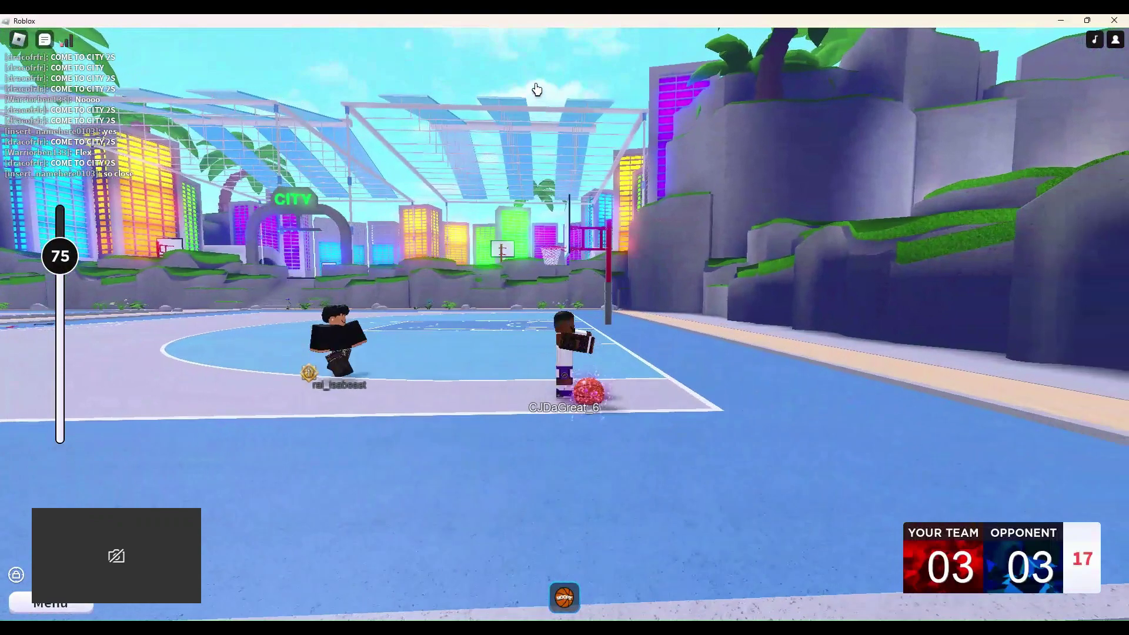
key(w)
key(e)
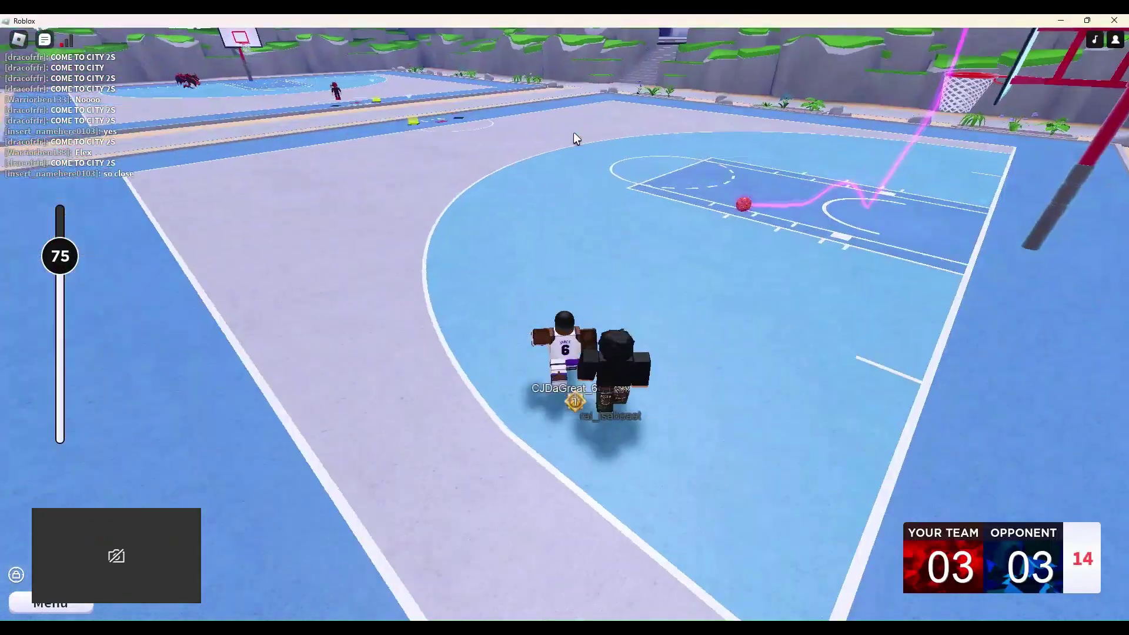
Recover the ball and hit the three-pointer that puts the team up 6–3.
key(s)
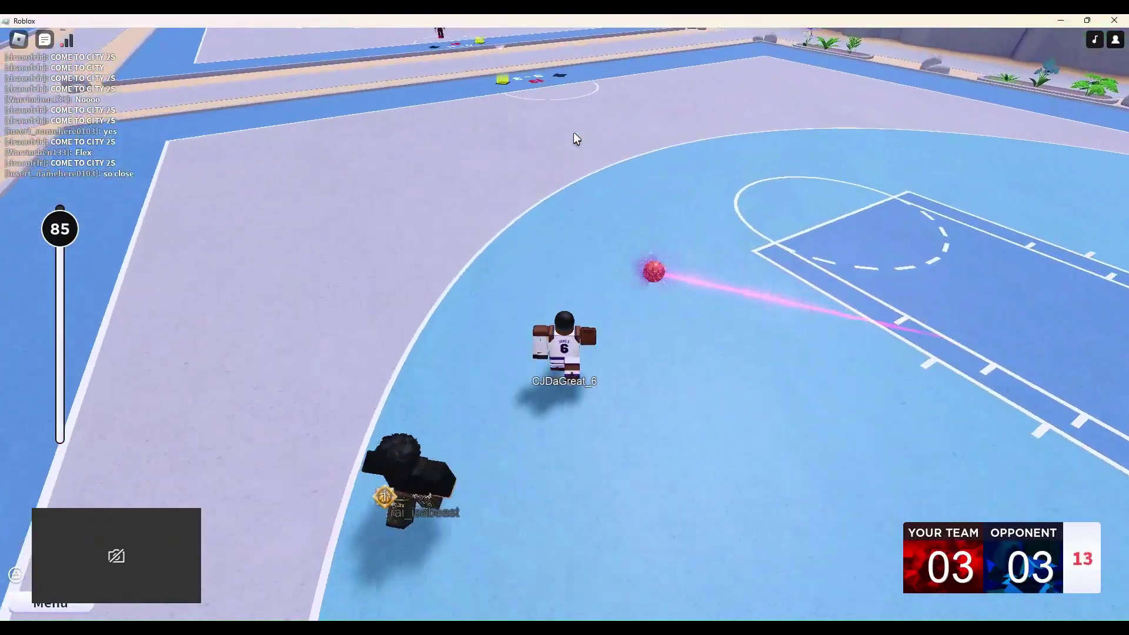
key(w)
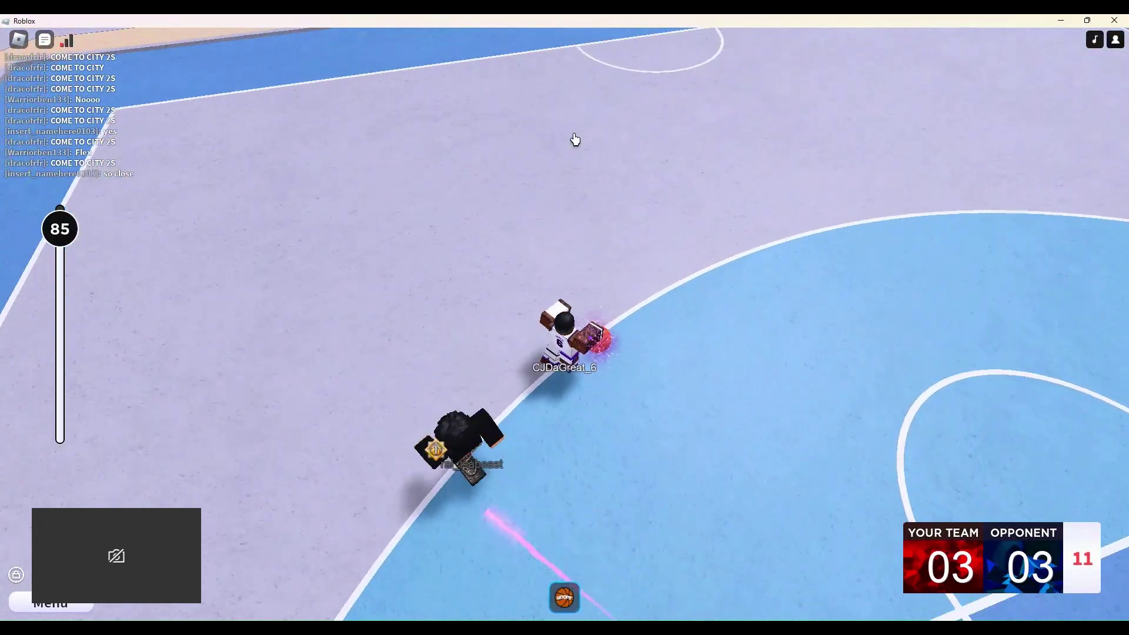
key(w)
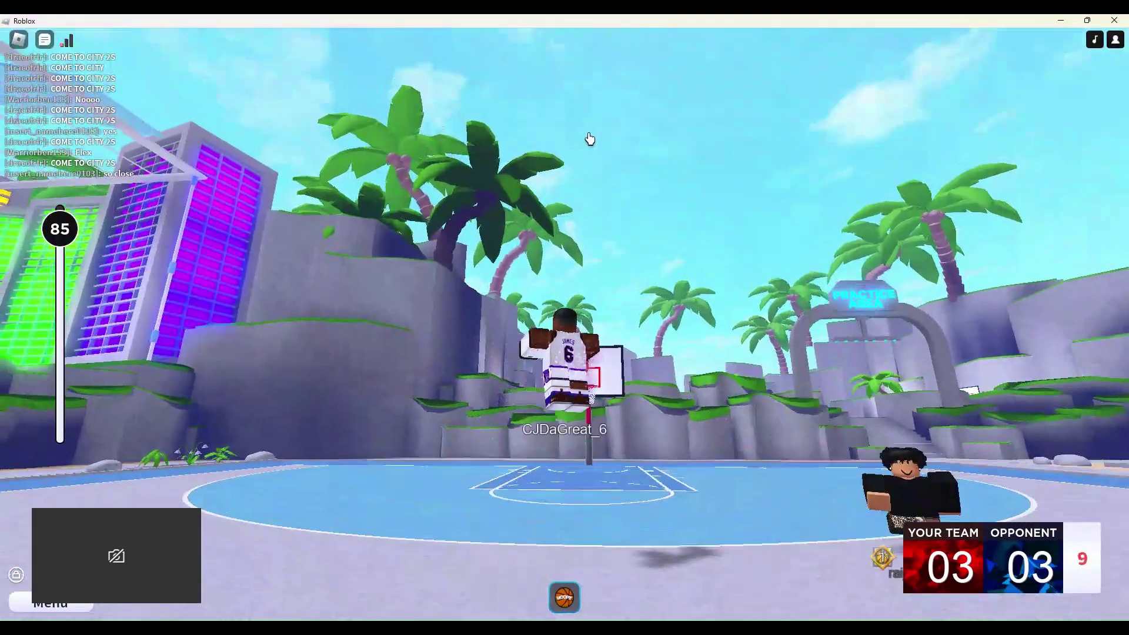
key(w)
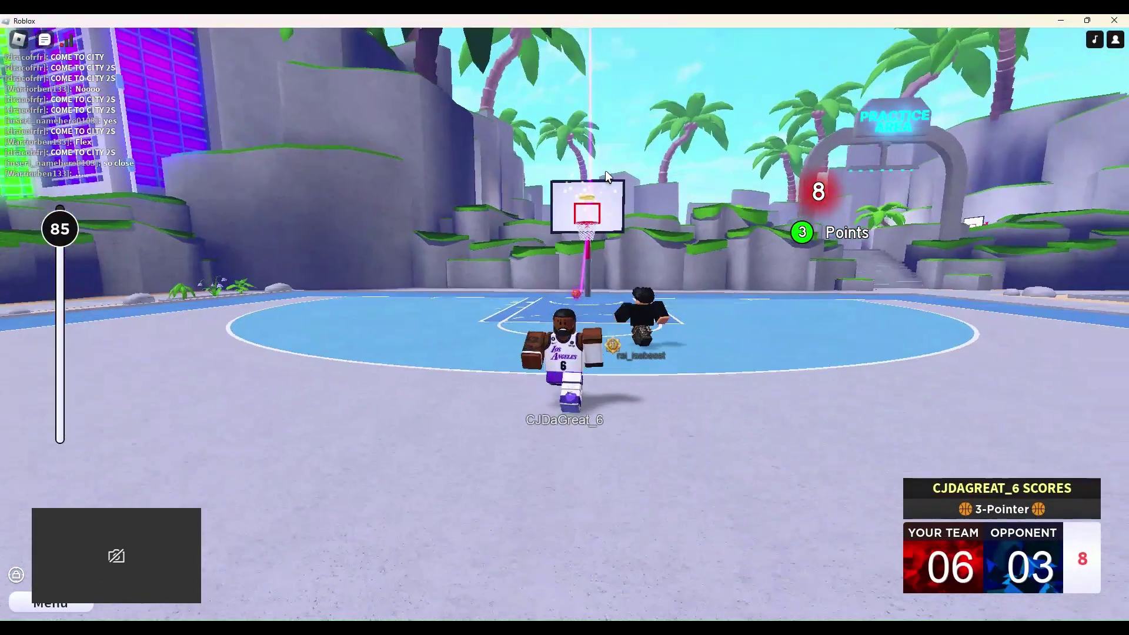
key(s)
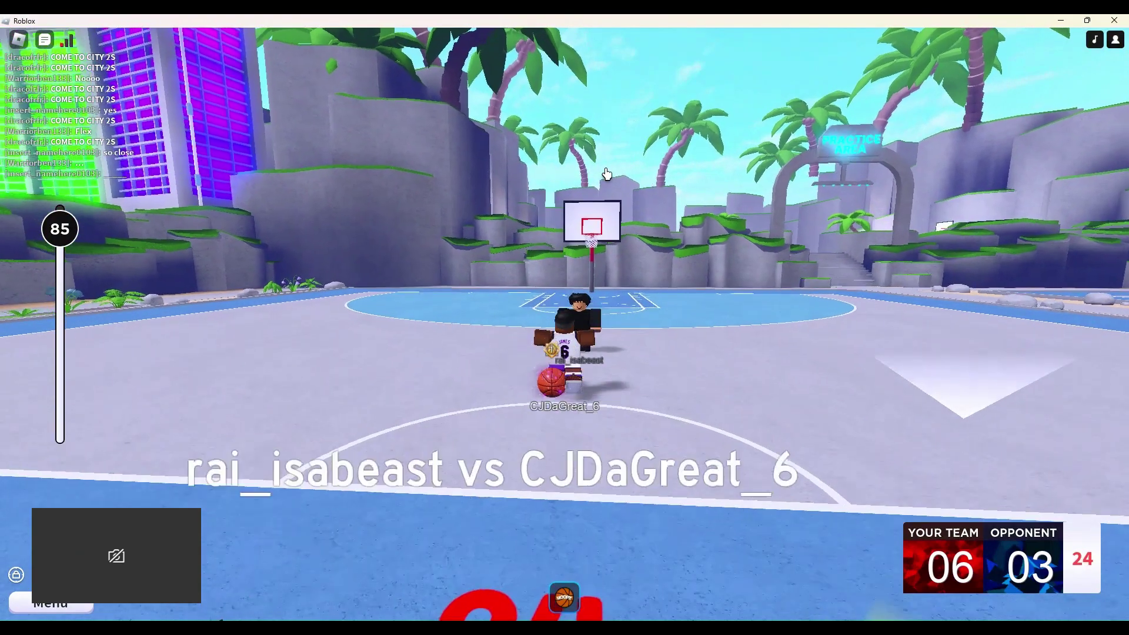
Hit a three-pointer for a 9–3 lead and get back on defence.
key(w)
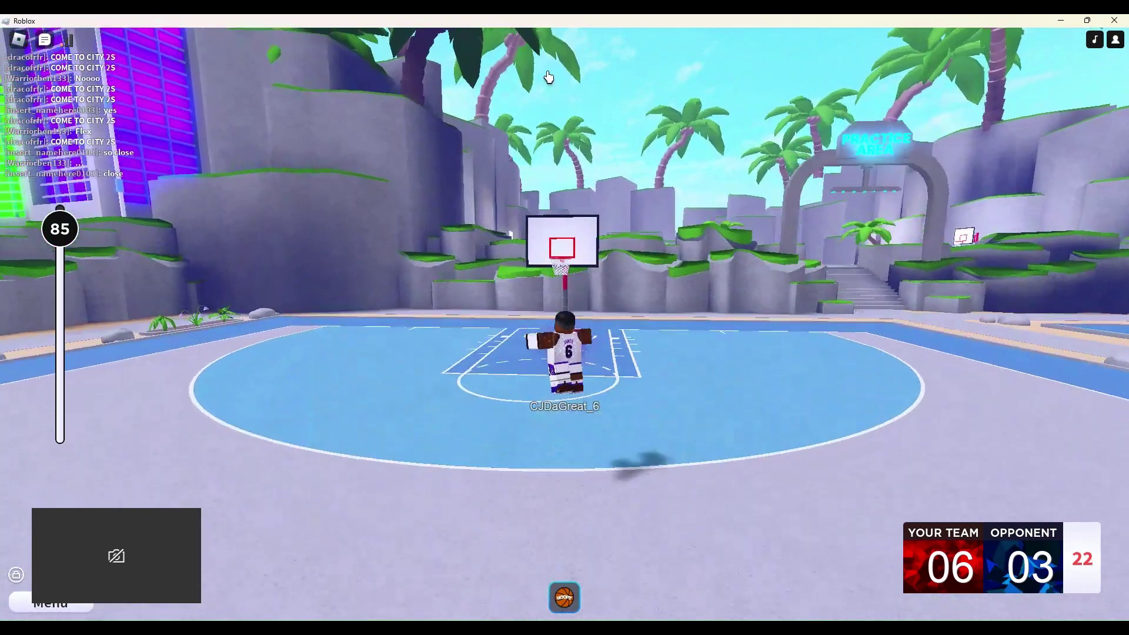
key(w)
key(s)
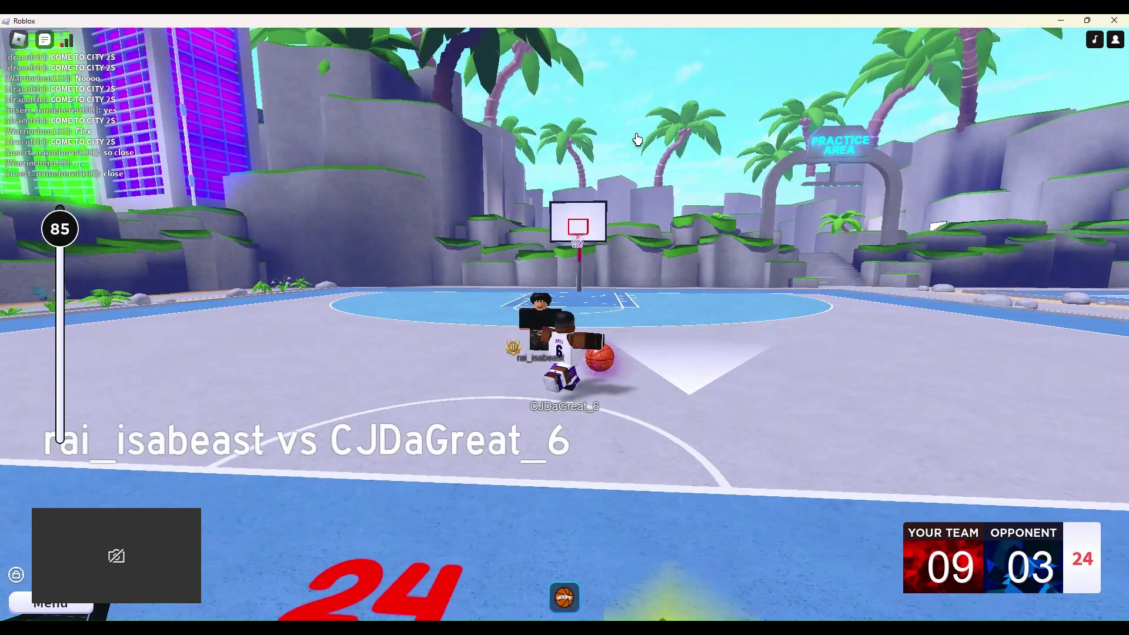
key(w)
key(w)
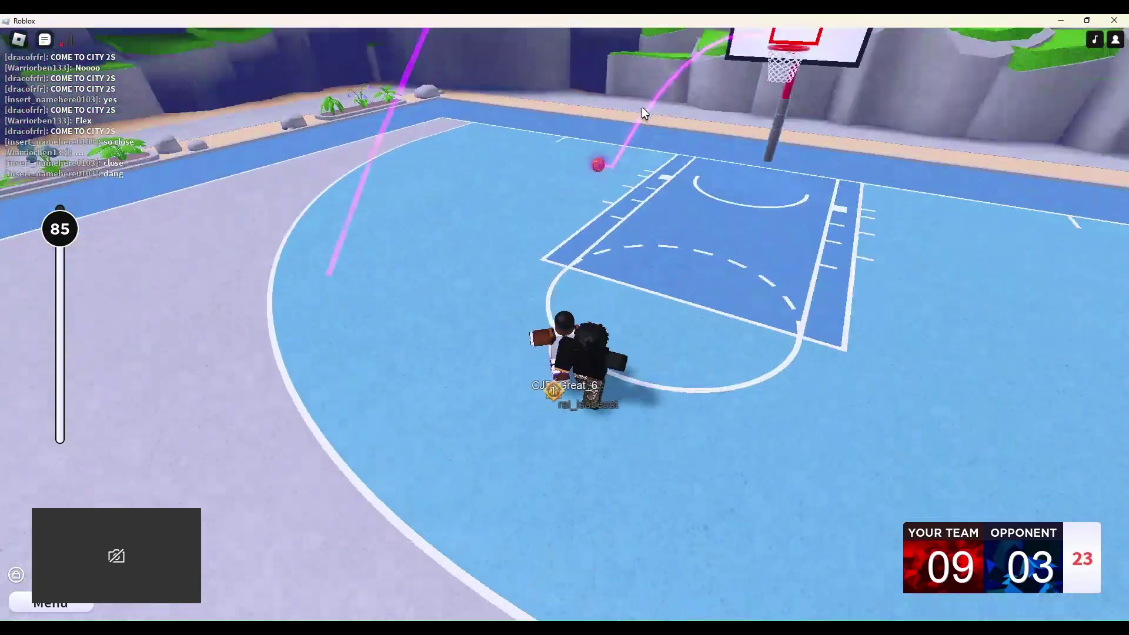
Chase the ball toward the sideline, toggling shift-lock, and drive toward the hoop.
key(s)
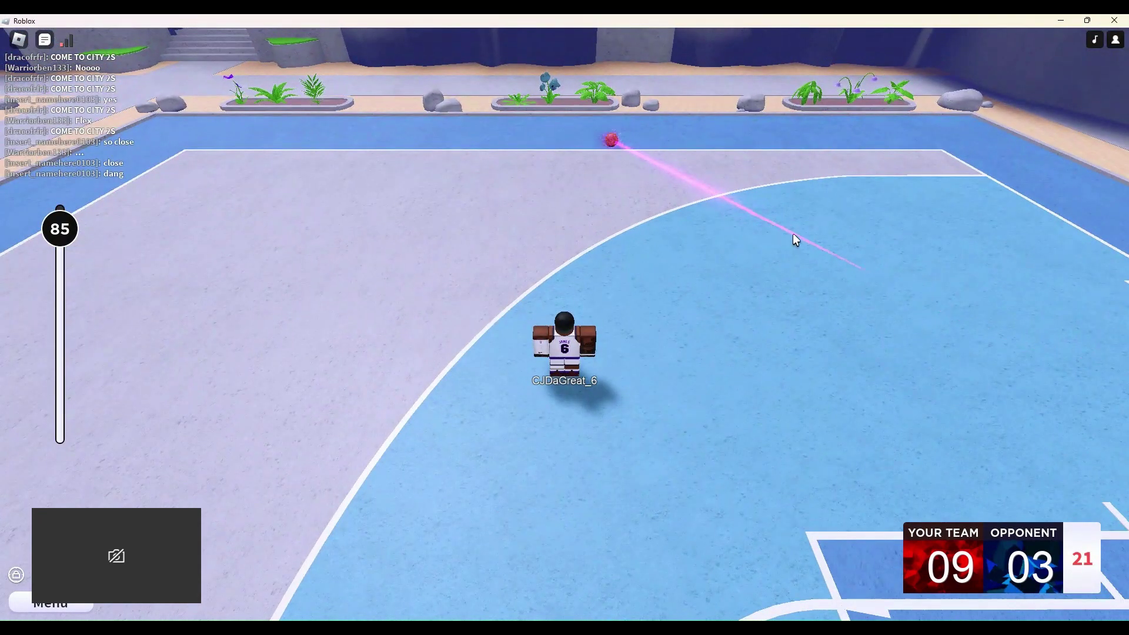
key(w)
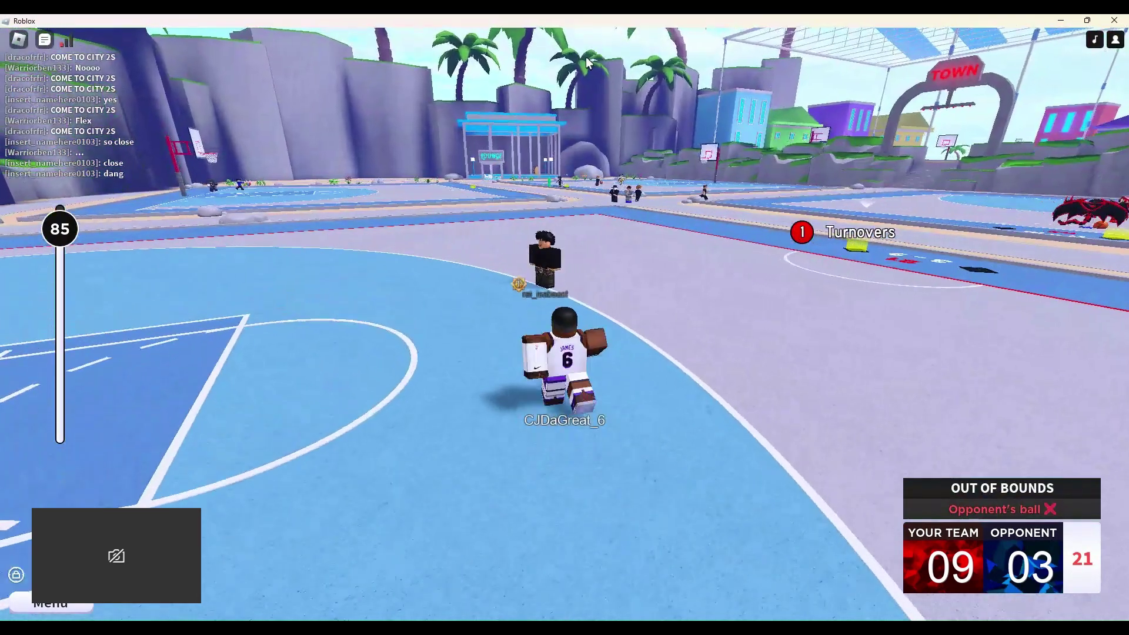
key(shift)
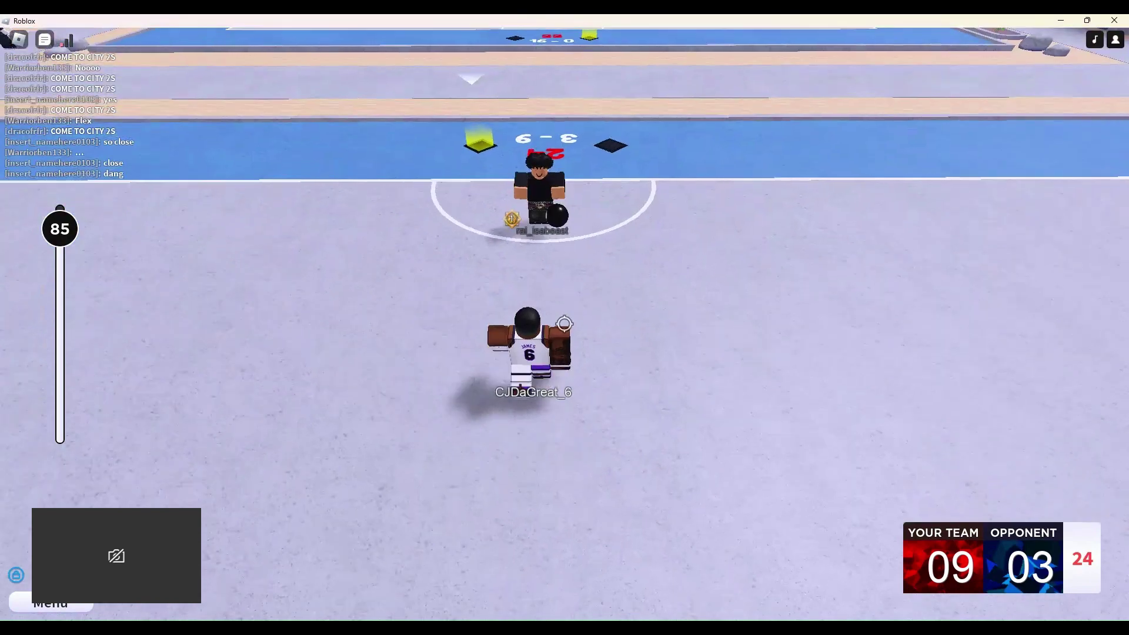
key(shift)
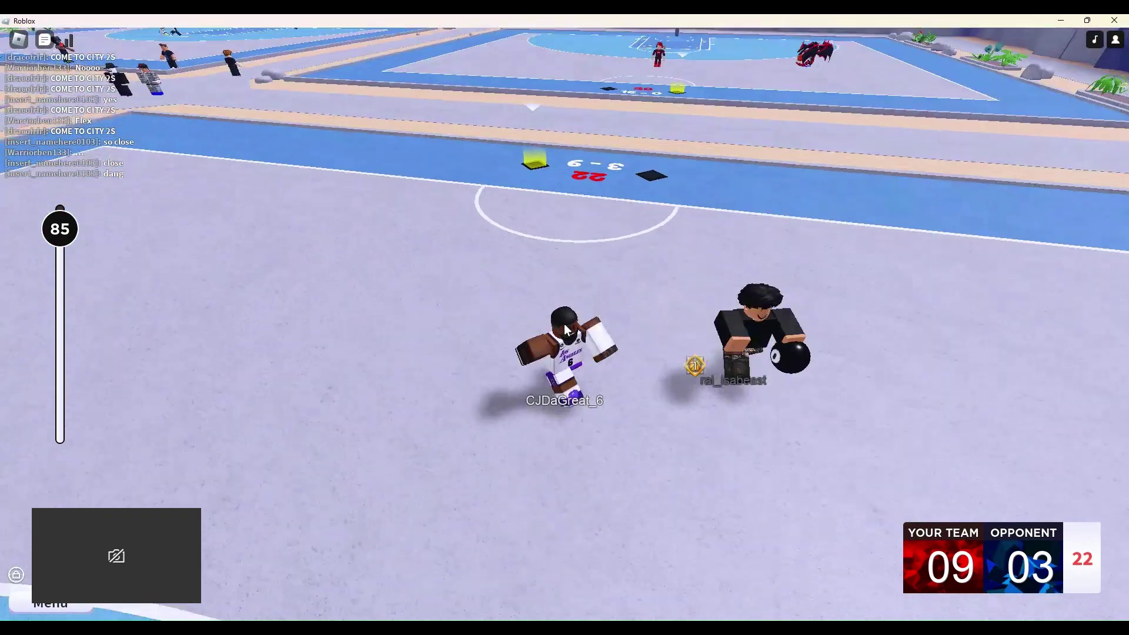
key(w)
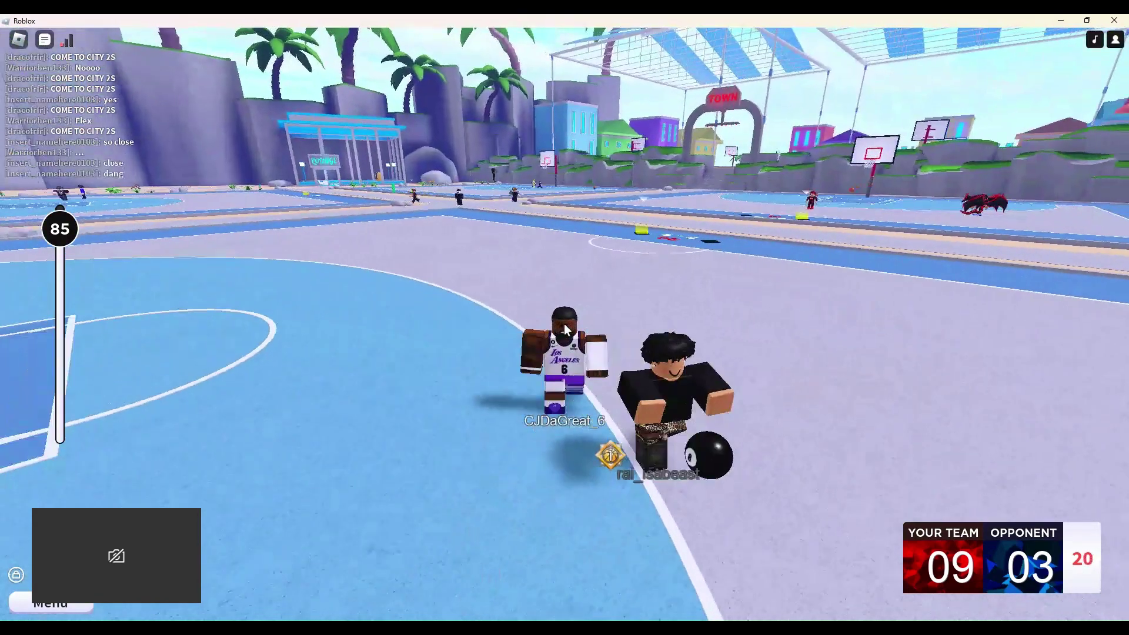
key(w)
key(w)
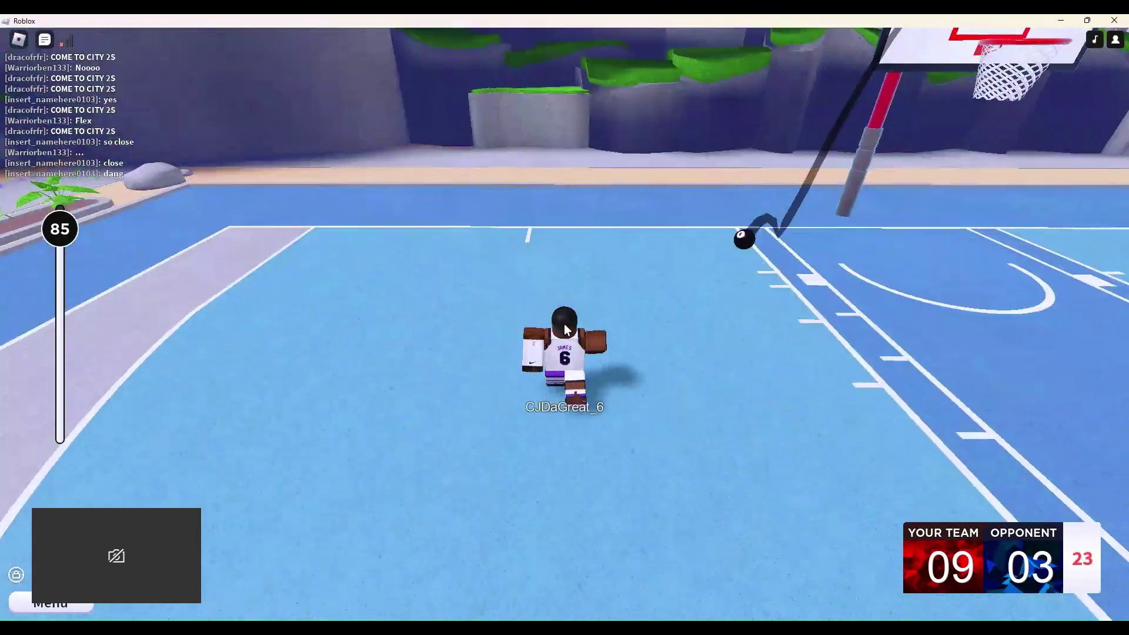
key(w)
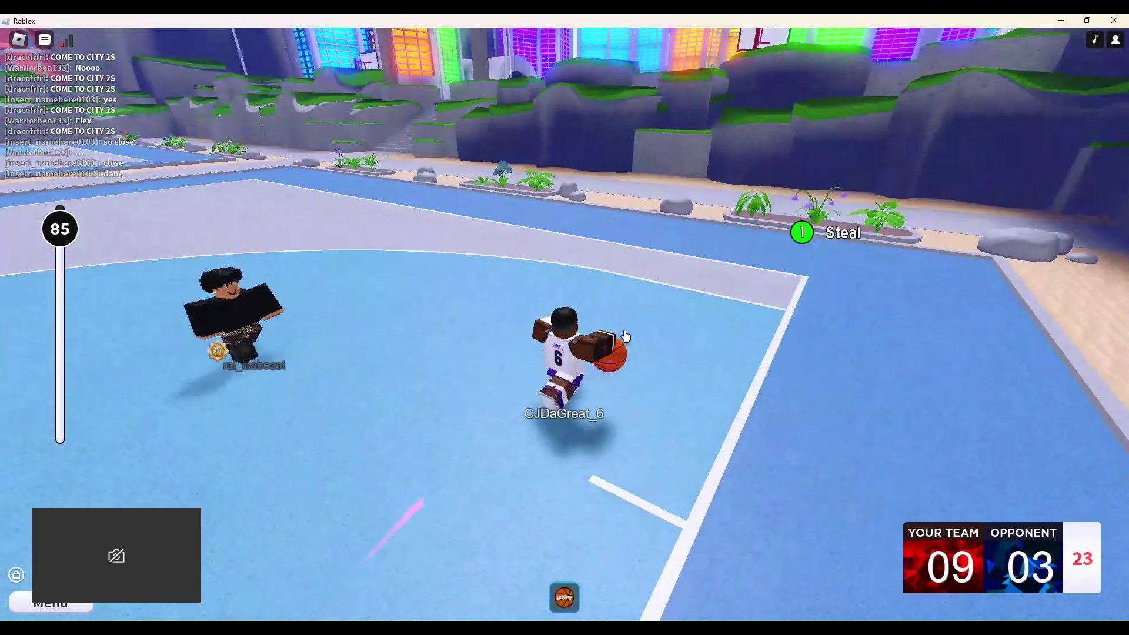
scroll(622, 323, up, 5)
scroll(606, 252, down, 5)
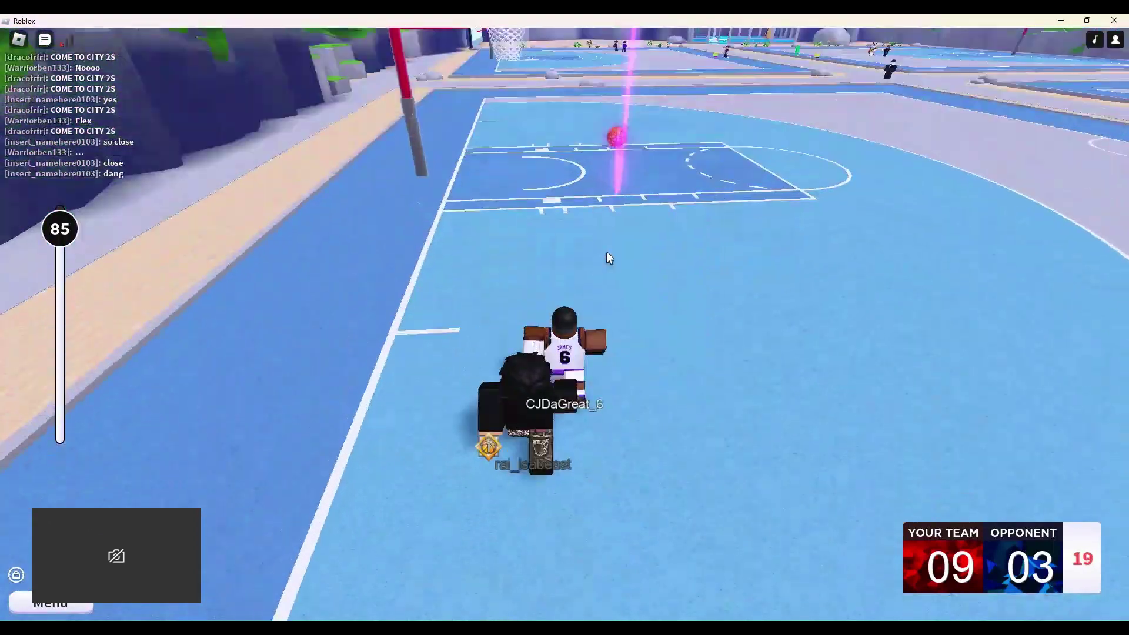
key(d)
key(w)
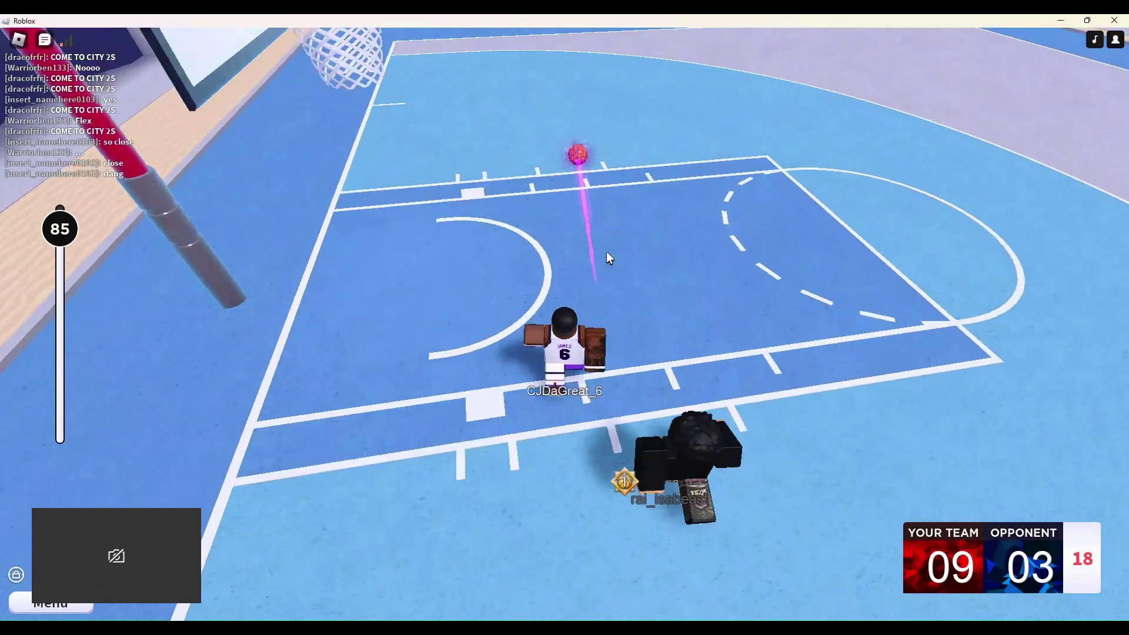
key(w)
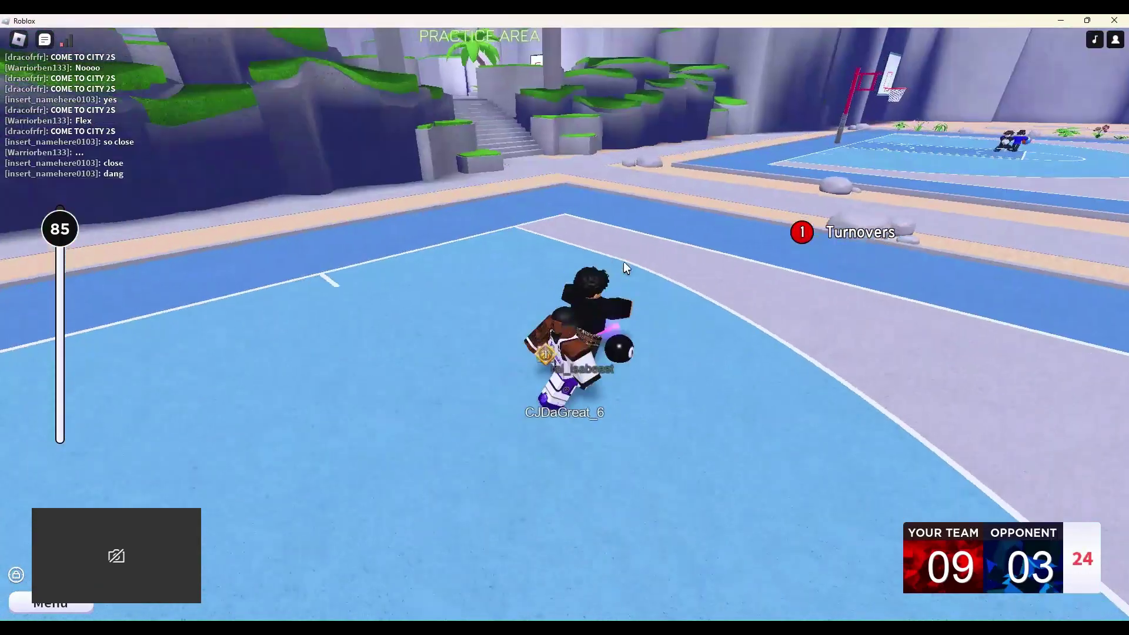
key(a)
key(d)
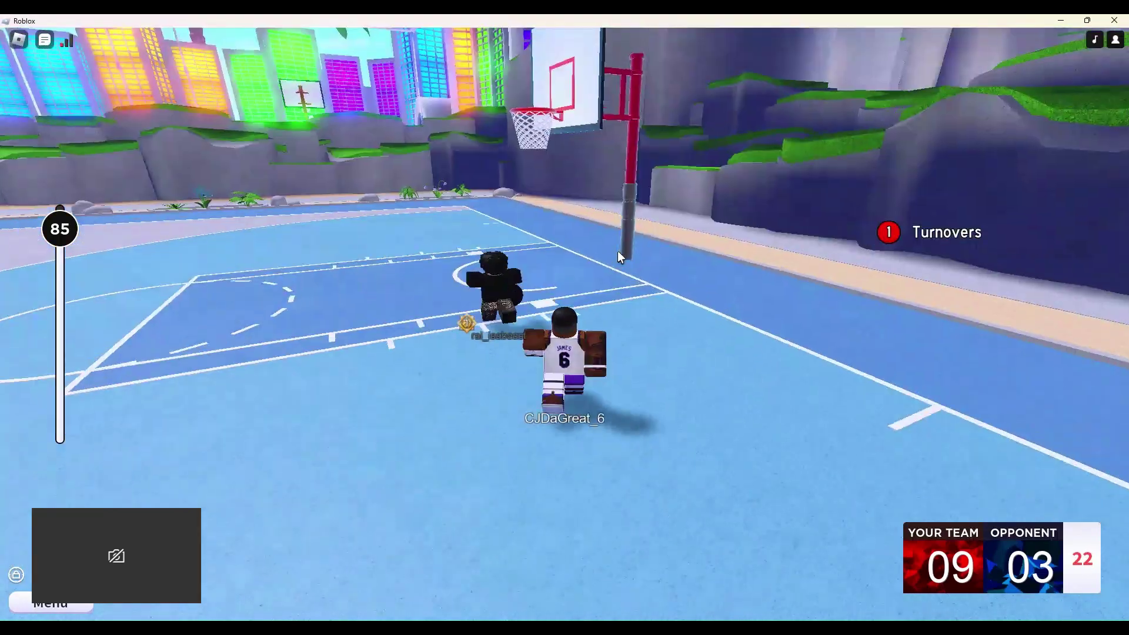
key(s)
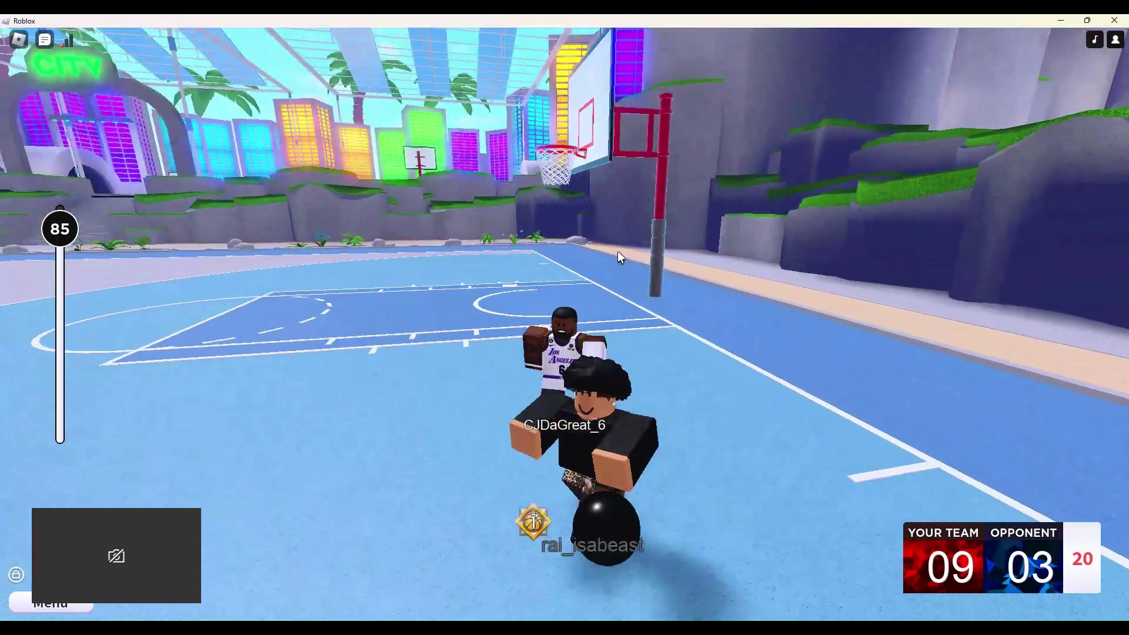
key(w)
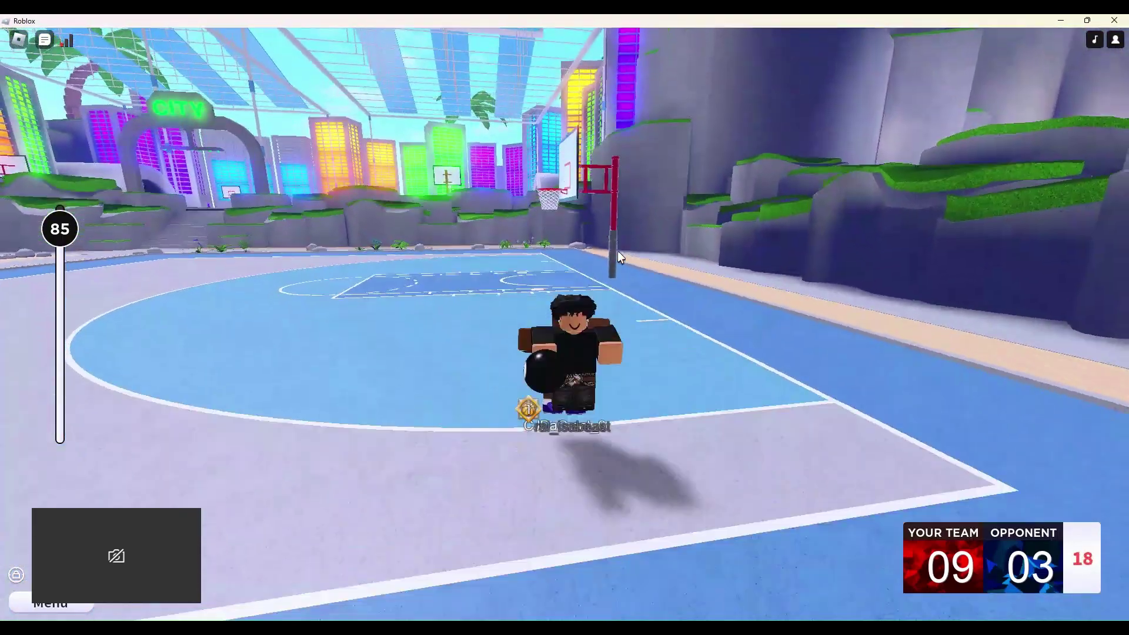
key(e)
key(a)
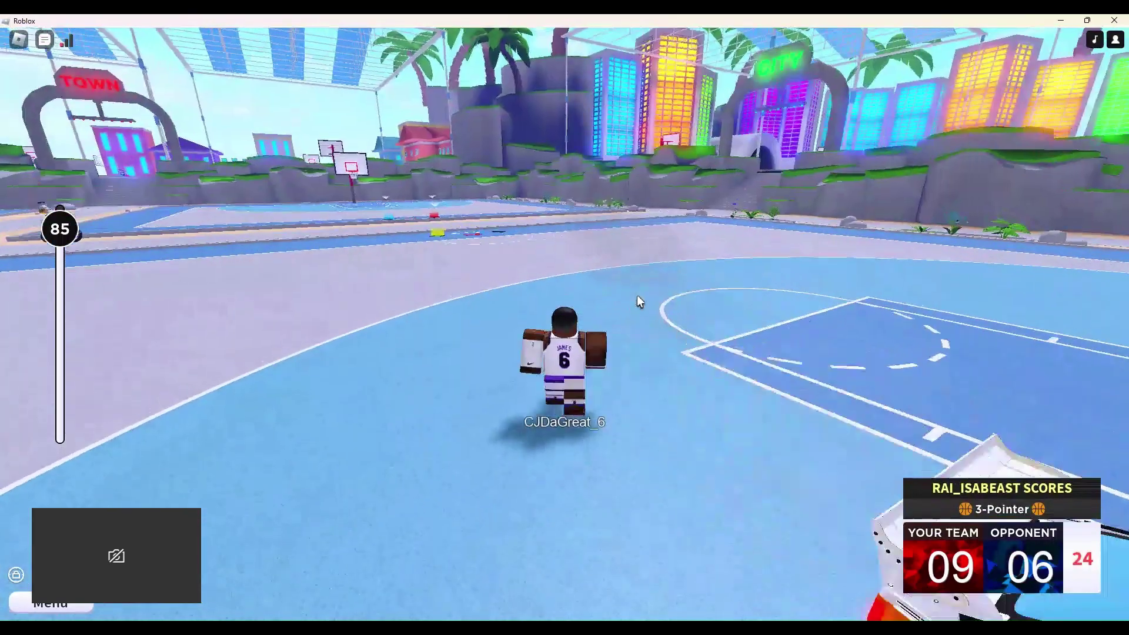
Toggle Shift Lock on and off and drive along the lane toward the hoop.
key(shift)
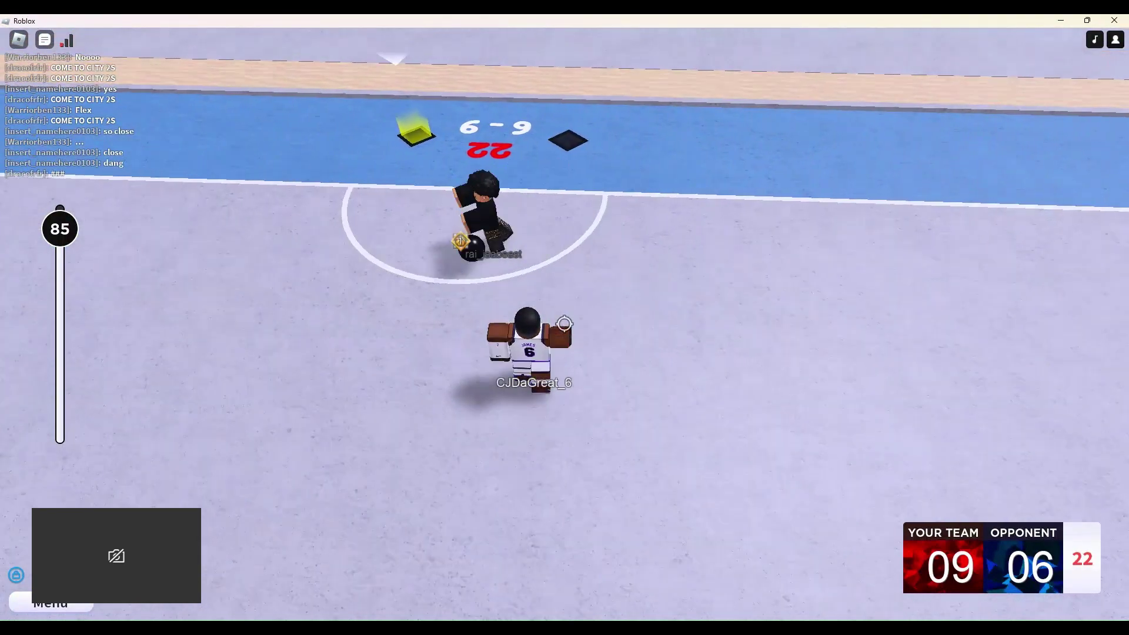
key(d)
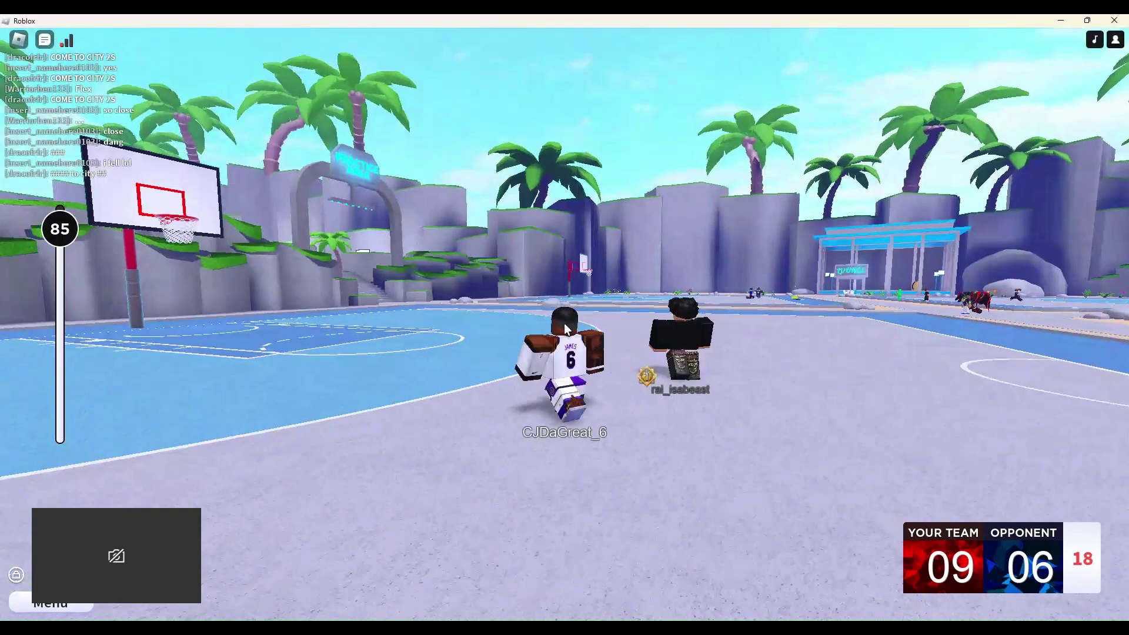
key(shift)
key(w)
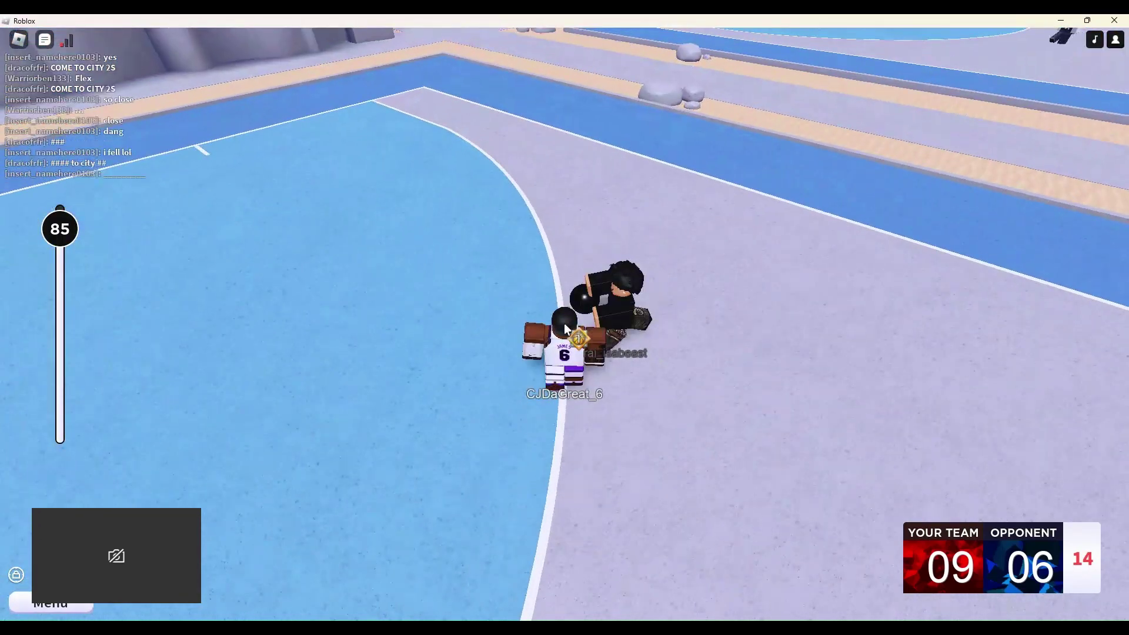
key(w)
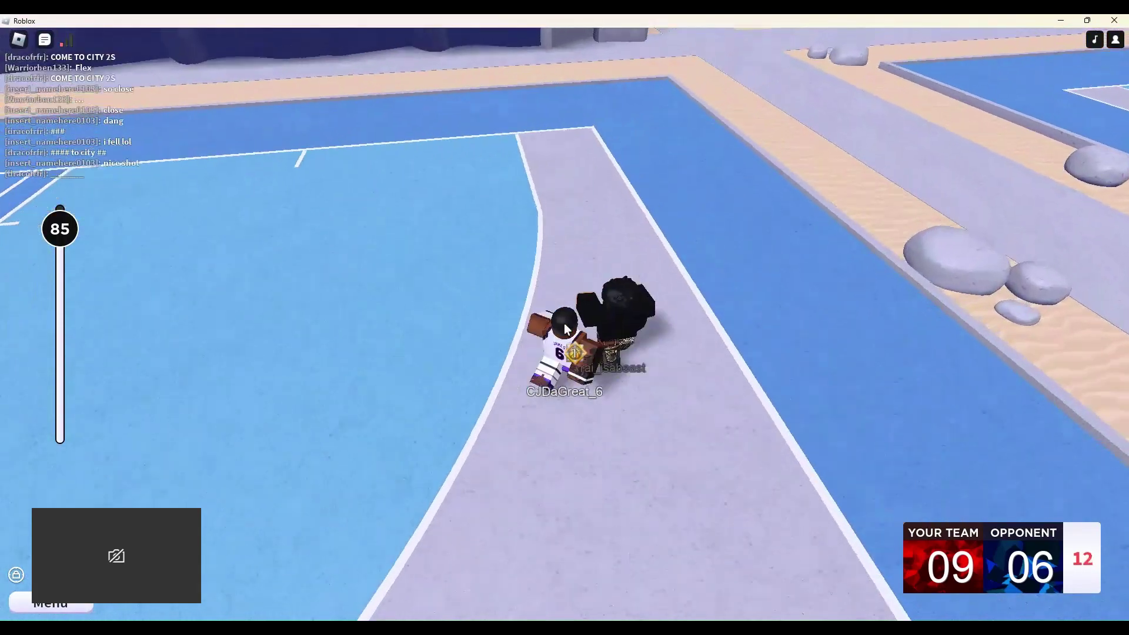
key(w)
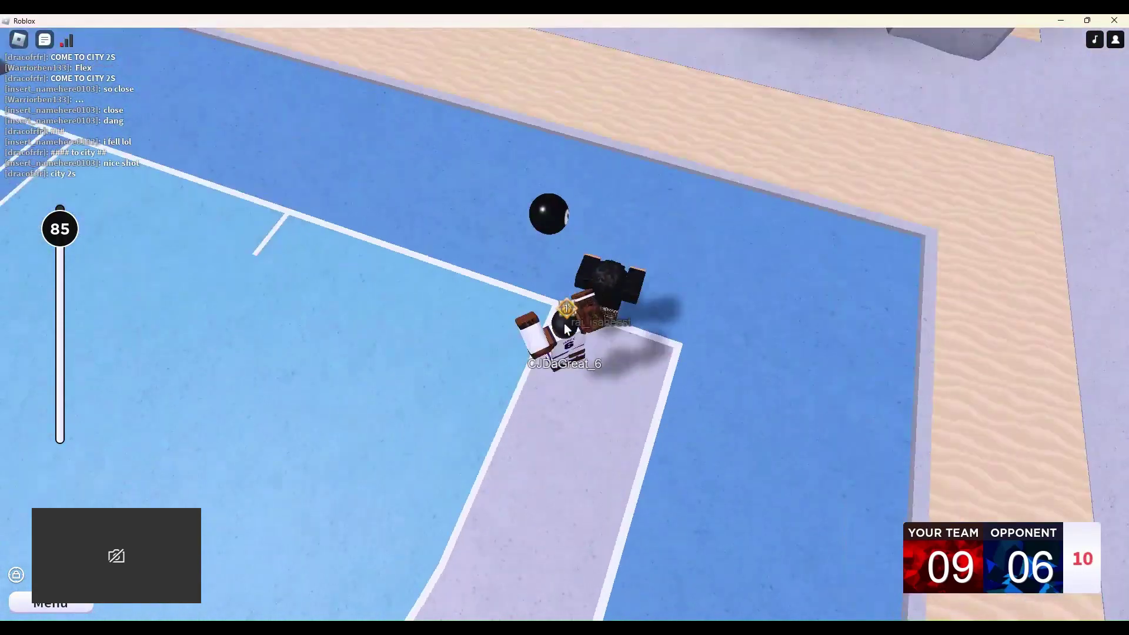
key(w)
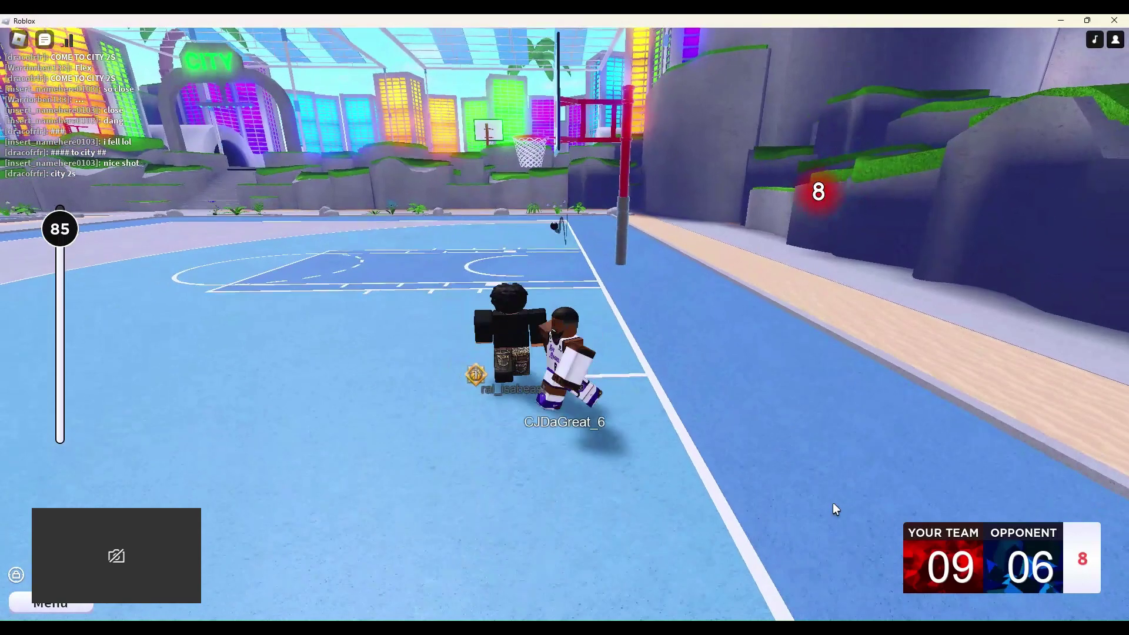
Recover the out-of-bounds ball and bring it up-court before the opponent's three ties 9–9.
key(s)
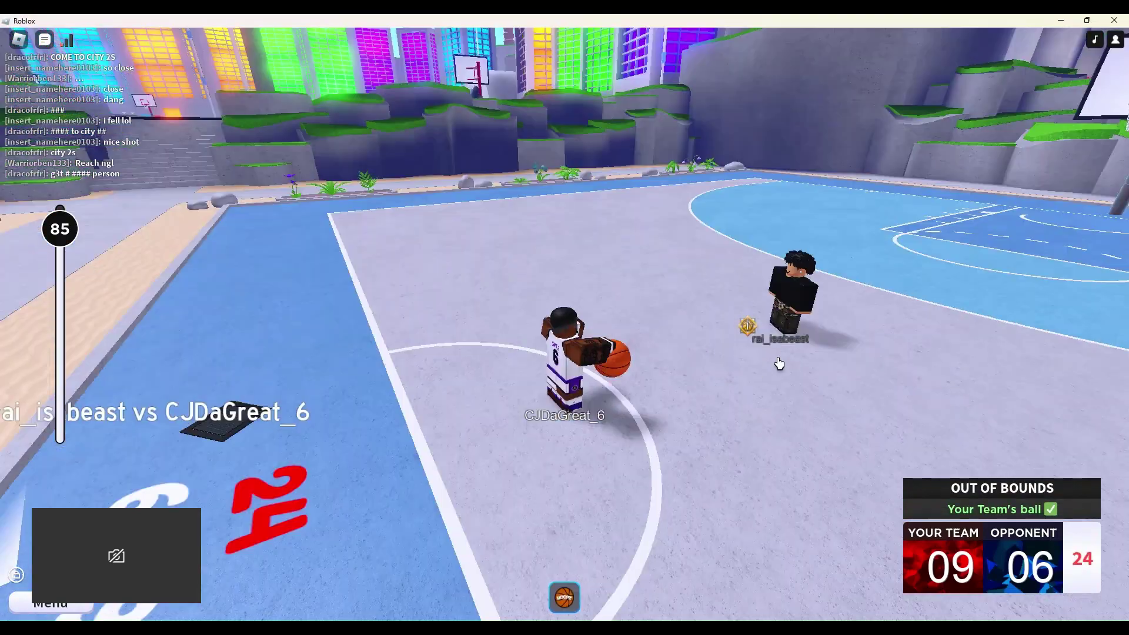
key(w)
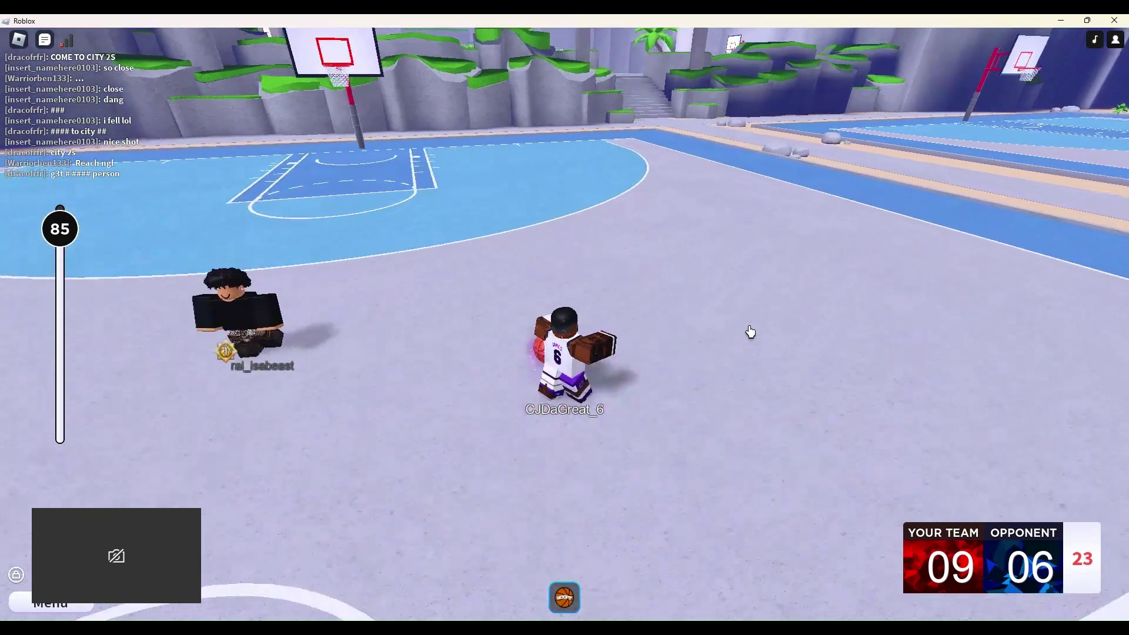
key(s)
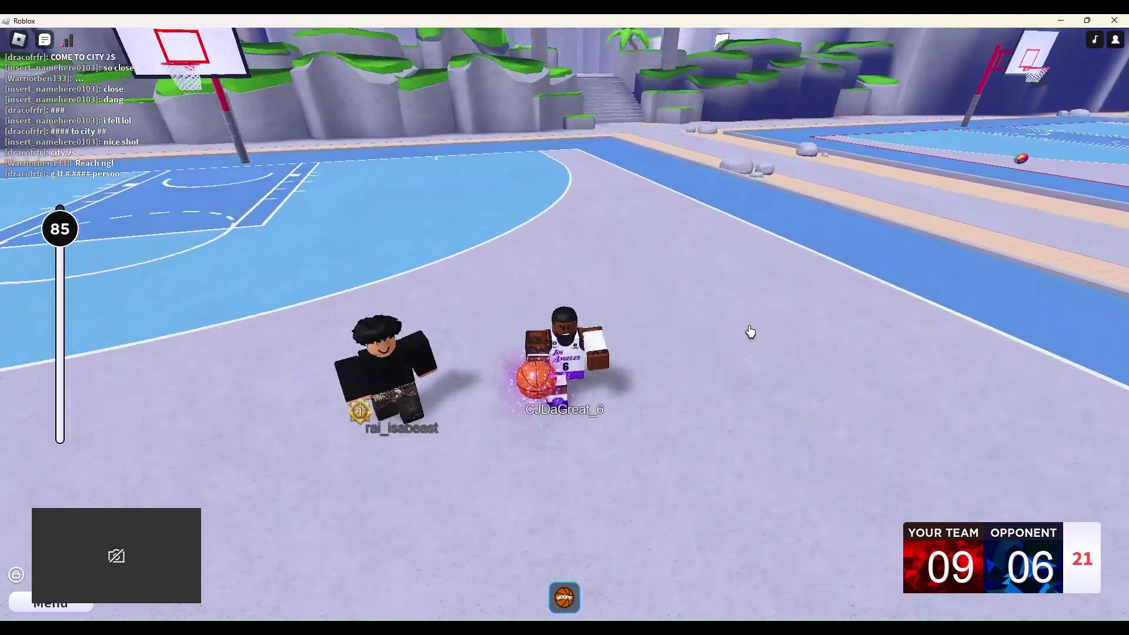
key(w)
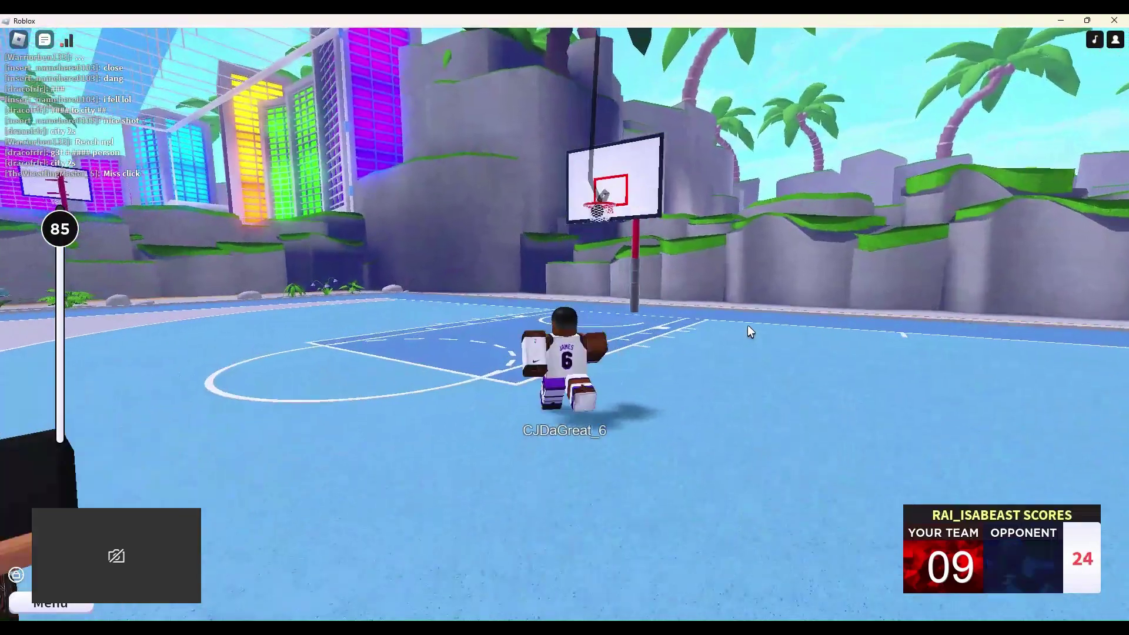
key(a)
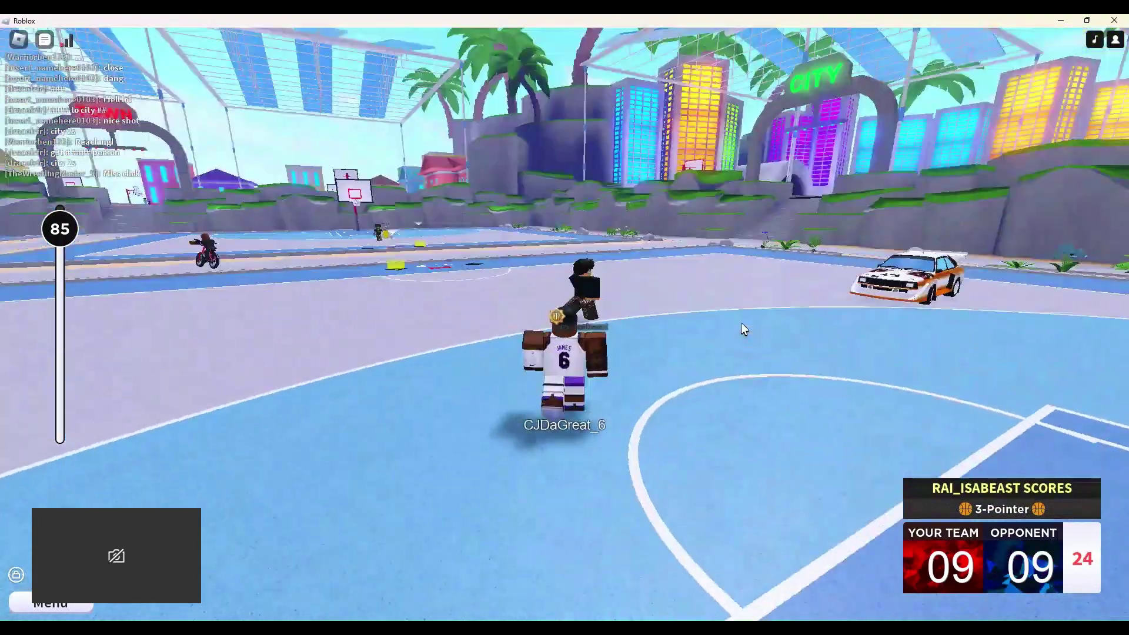
Shift Lock, drive to the hoop and dunk for two to lead 11–9.
key(w)
key(shift)
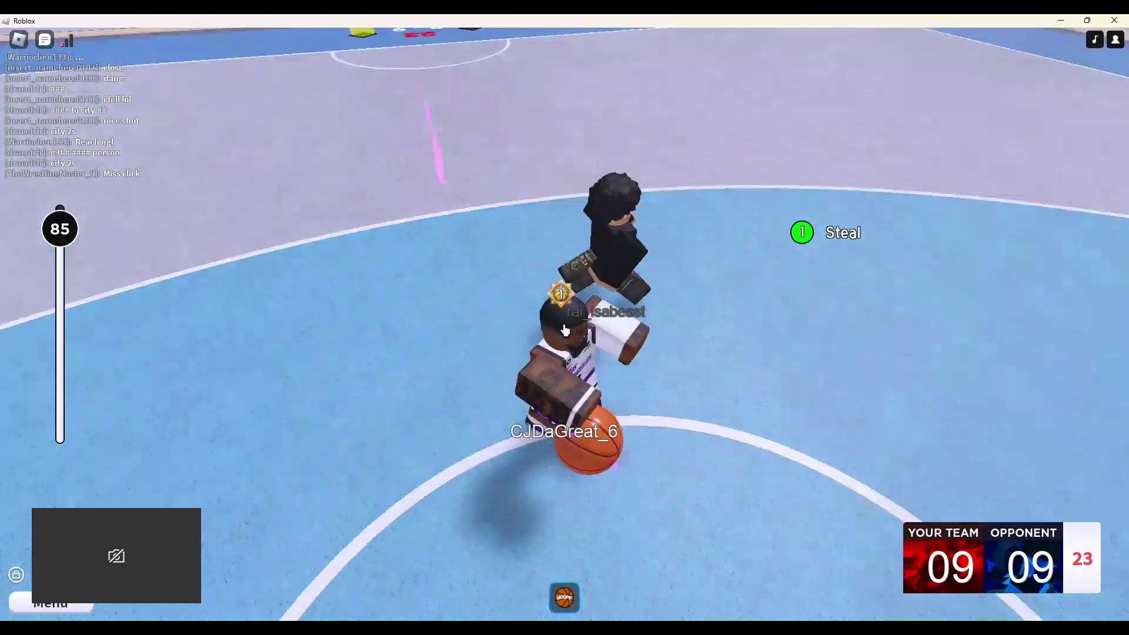
key(w)
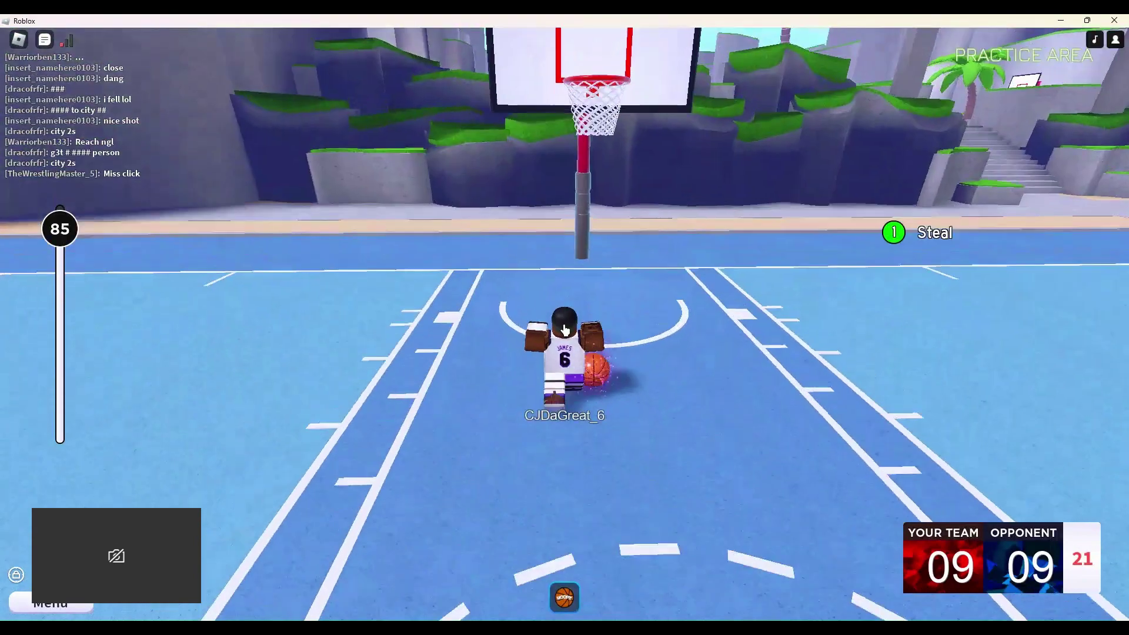
key(w)
click(564, 329)
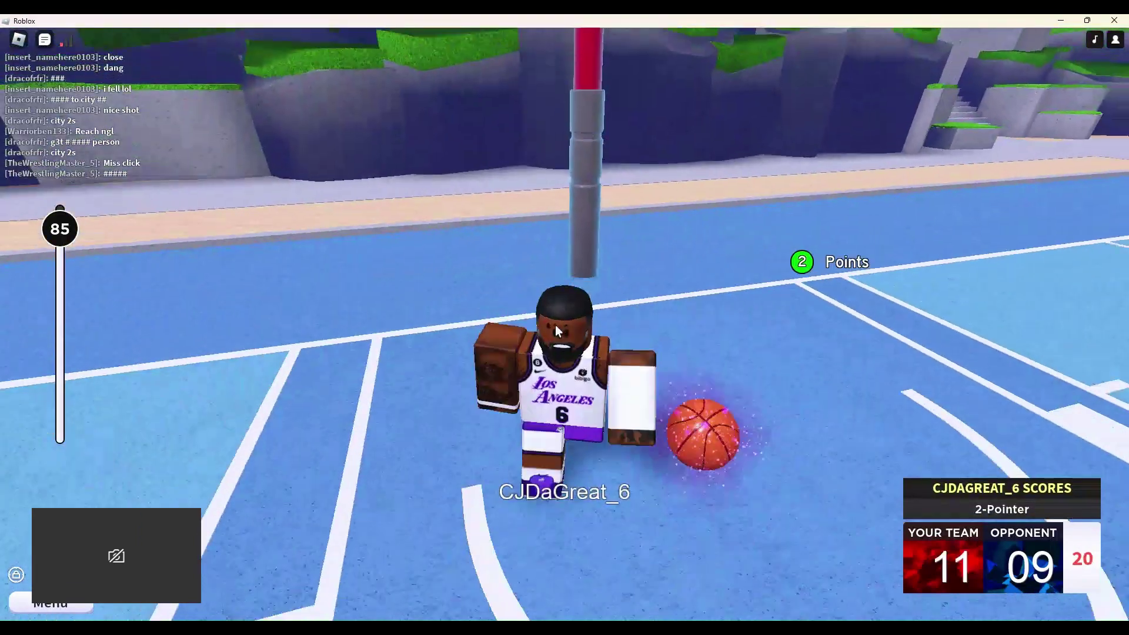
Dribble back out and shoot at the far hoop, sending the ball out of bounds.
key(w)
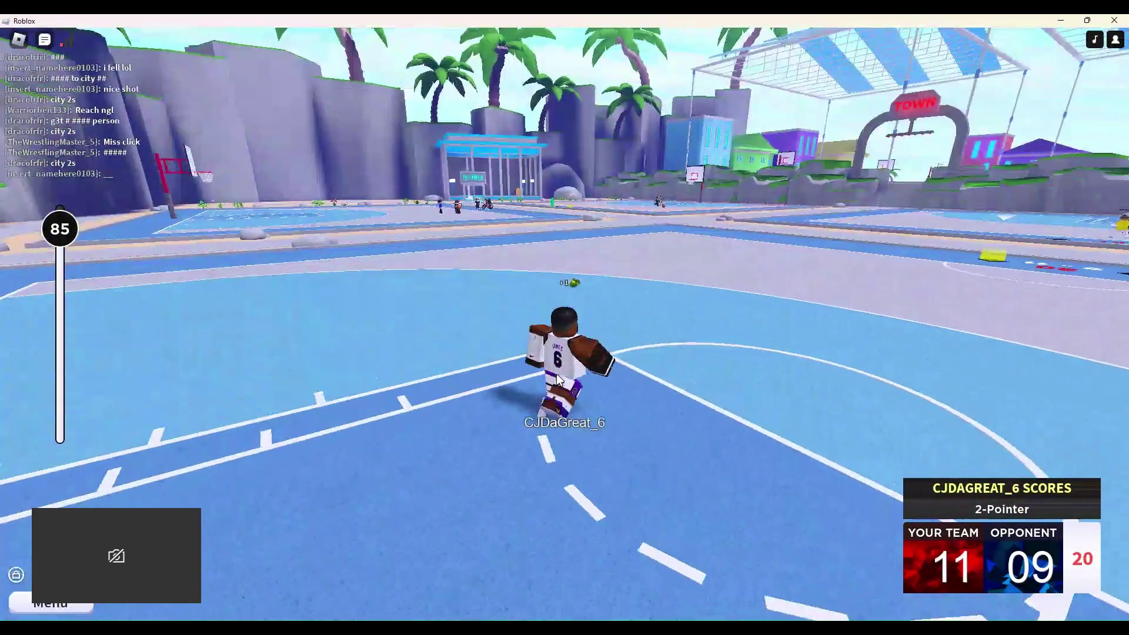
key(a)
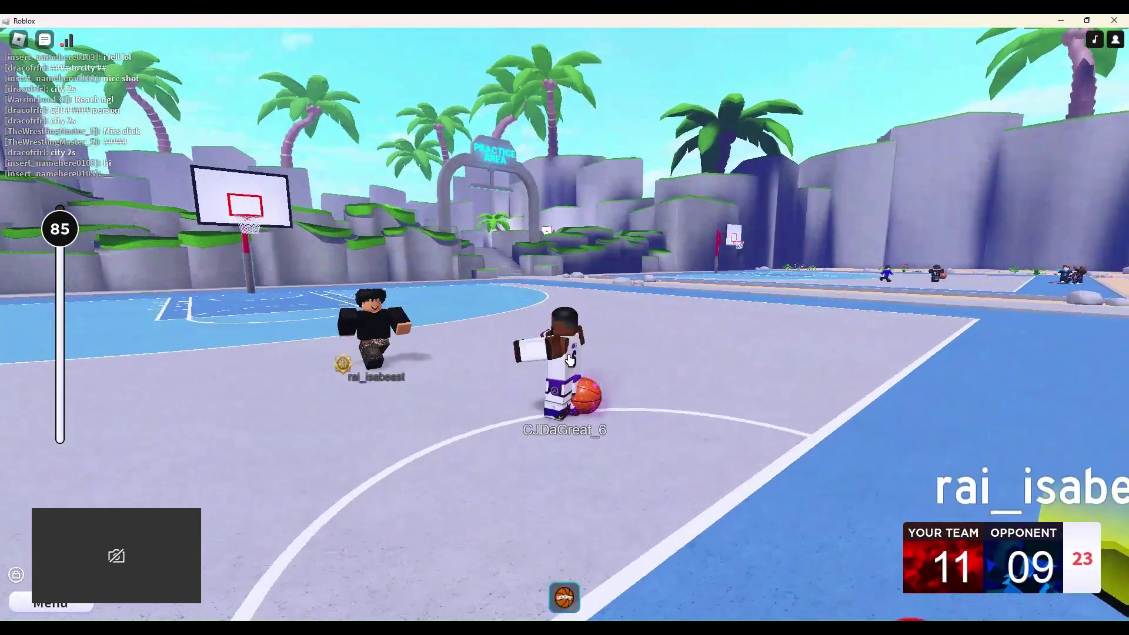
key(a)
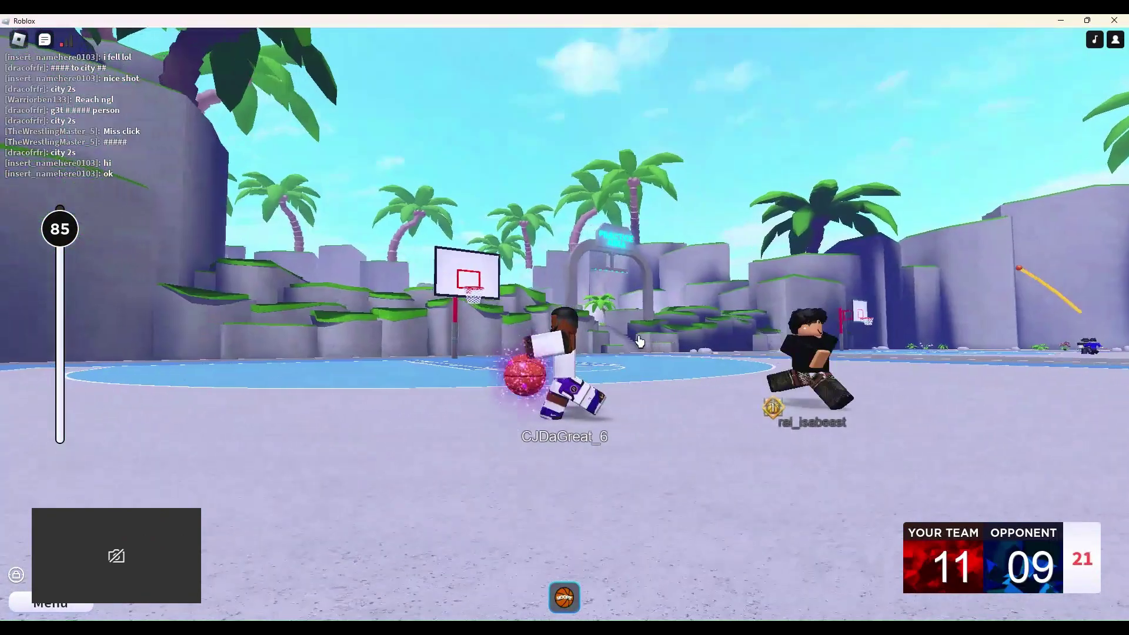
key(w)
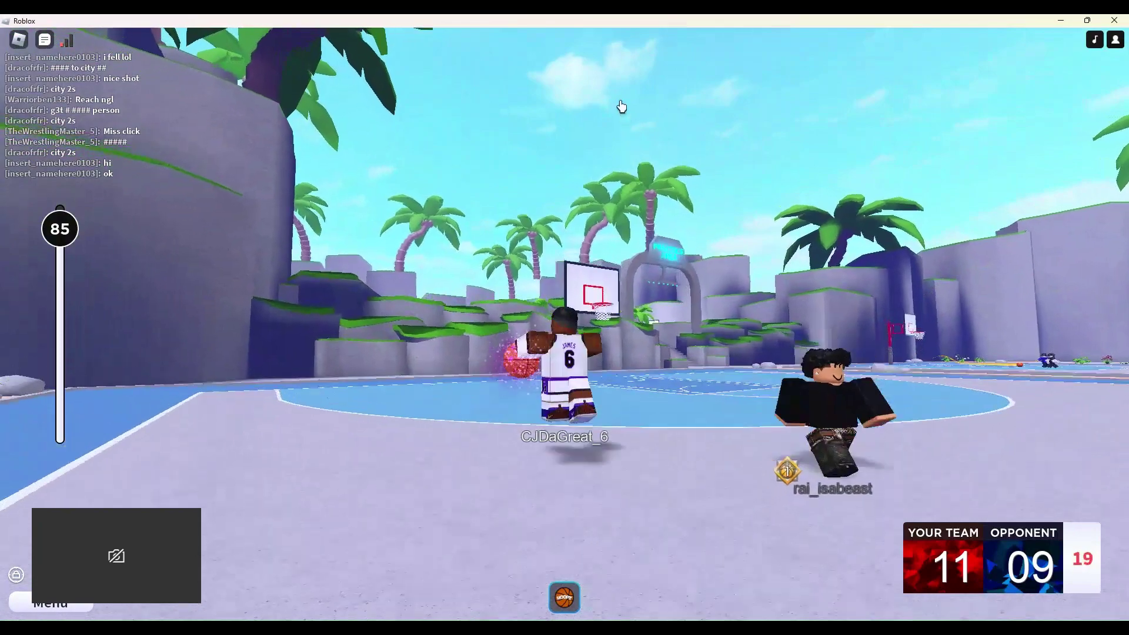
key(e)
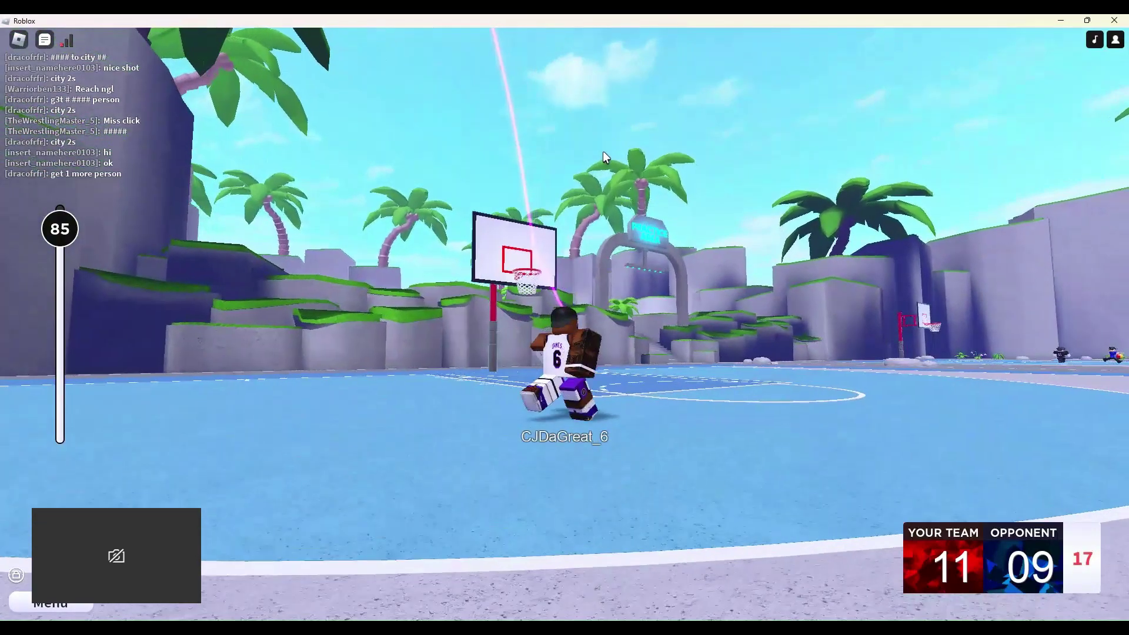
key(d)
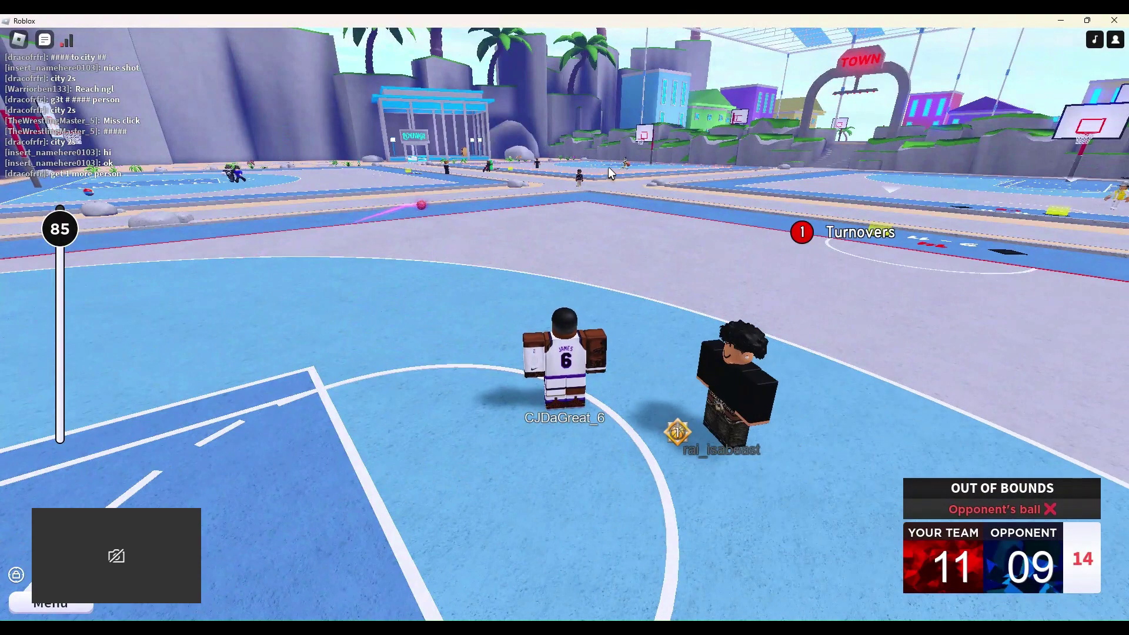
key(shift)
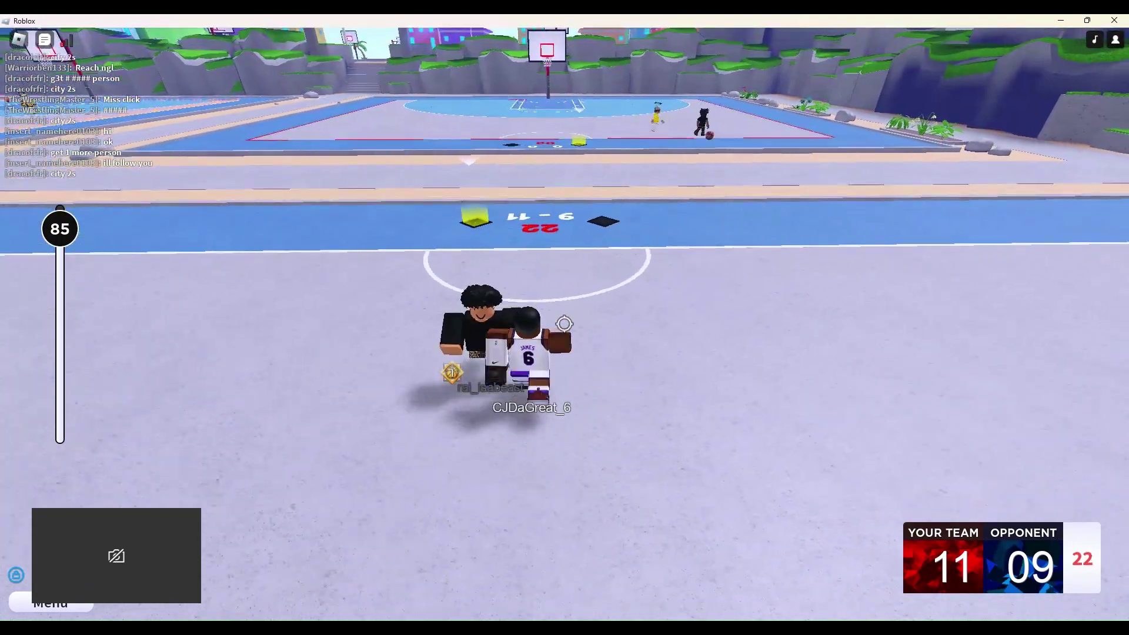
key(w)
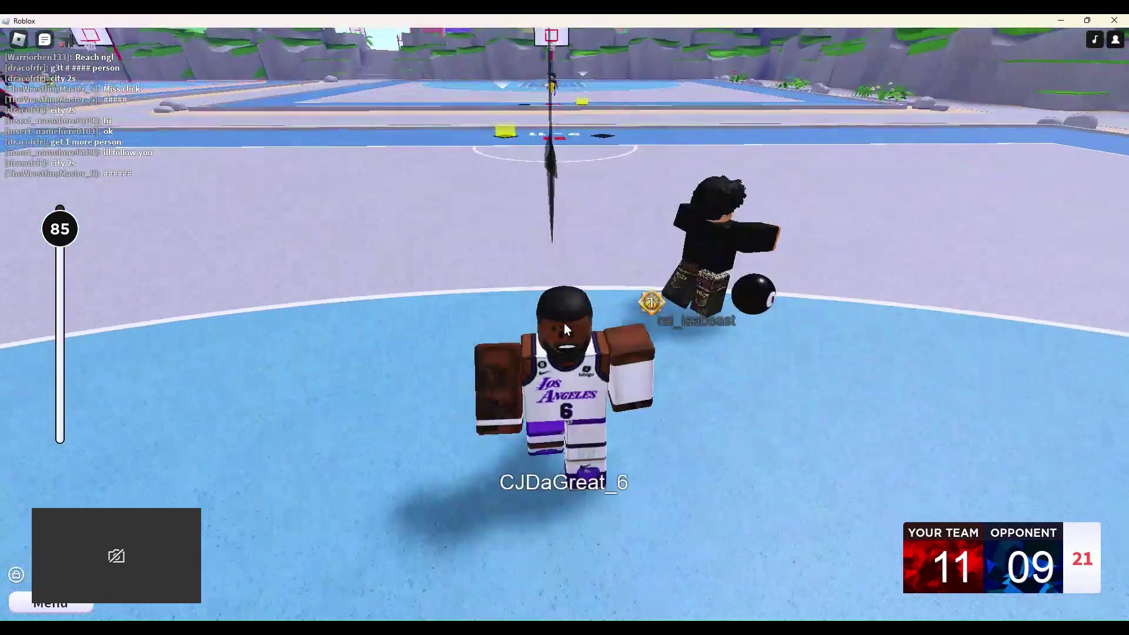
key(w)
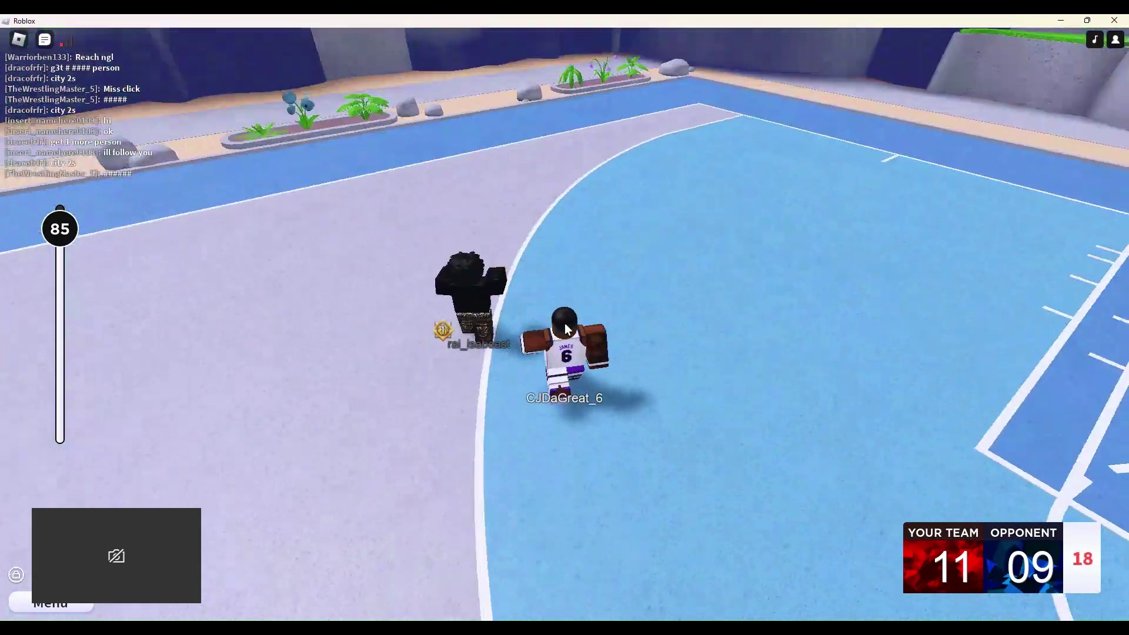
key(w)
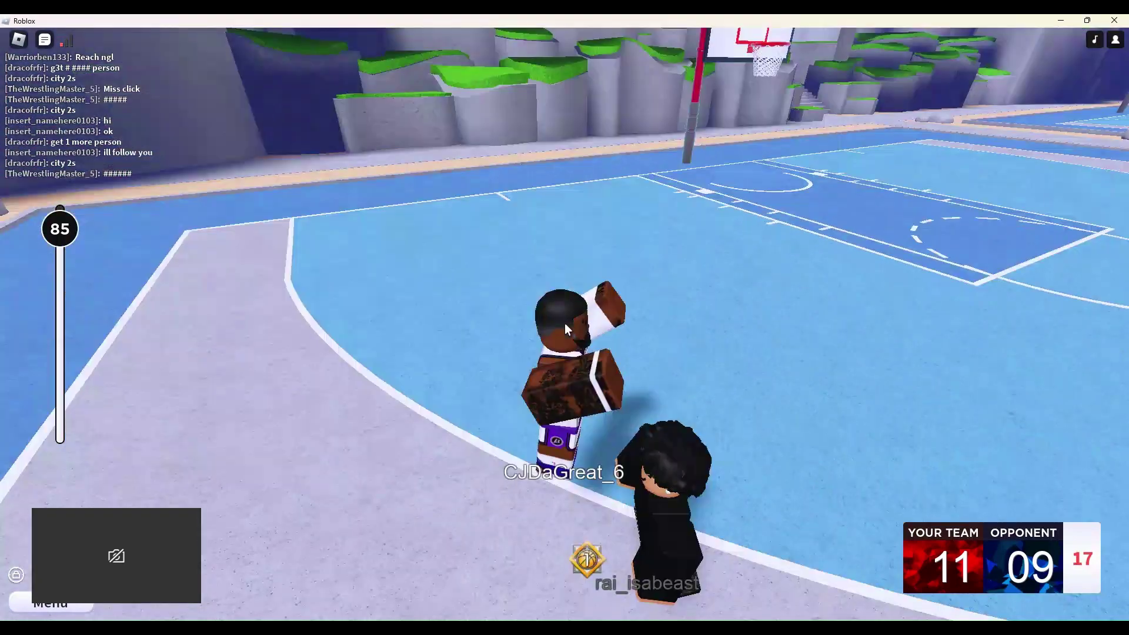
key(w)
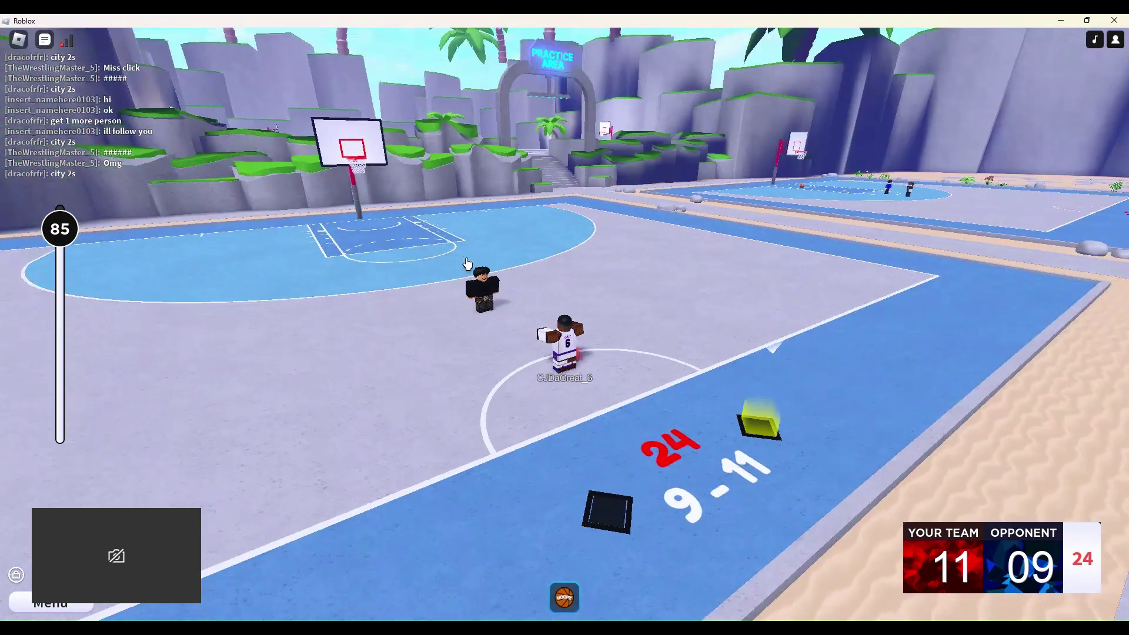
key(w)
key(a)
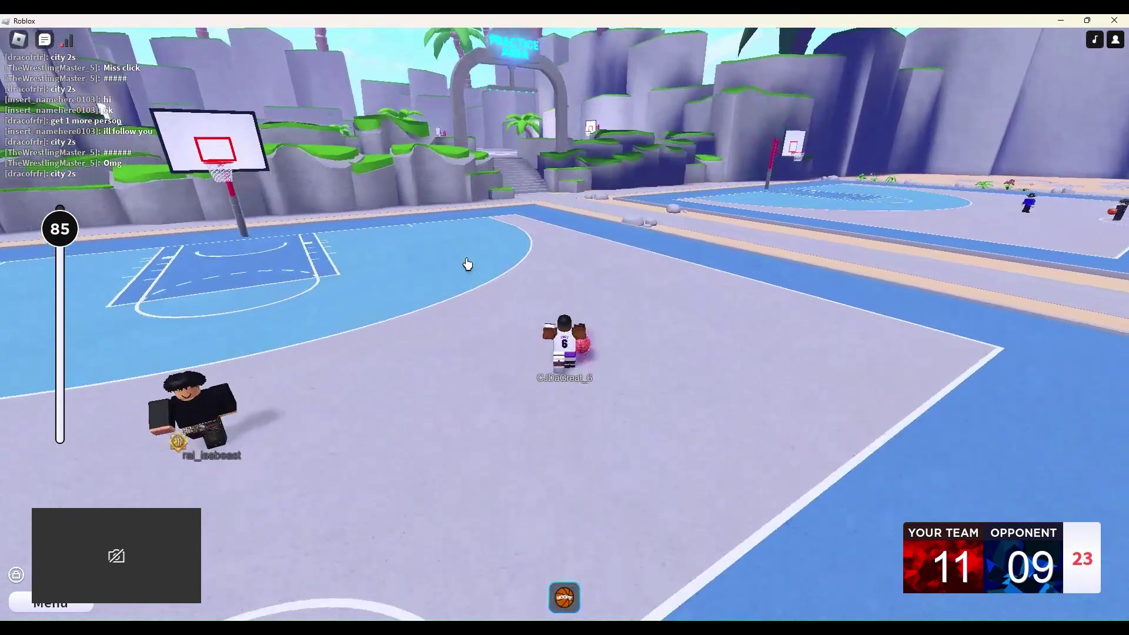
key(w)
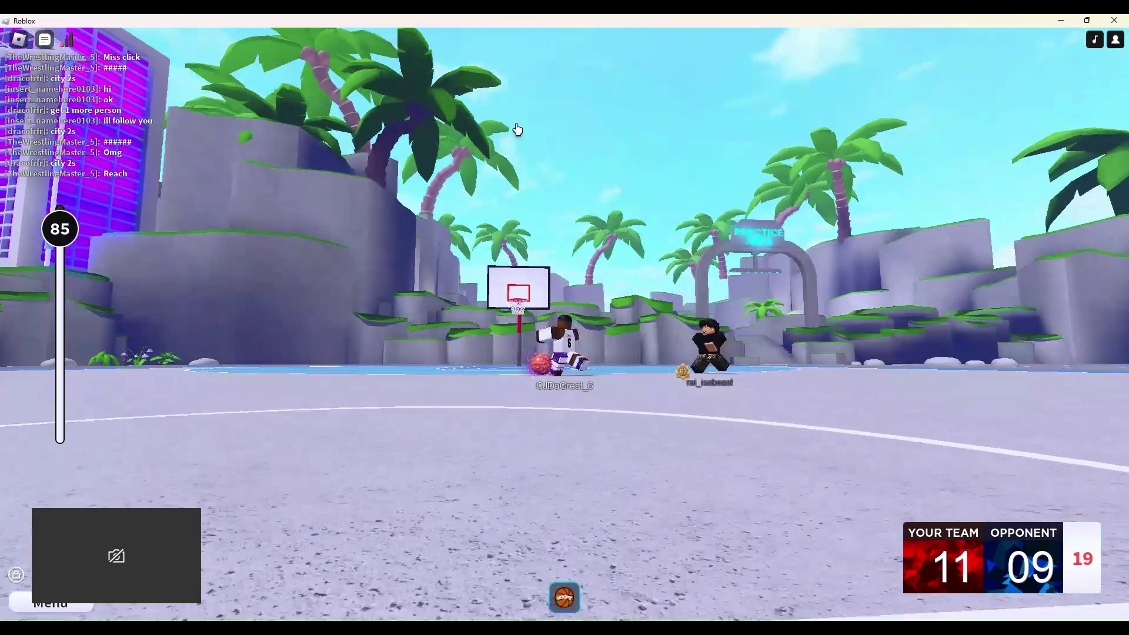
key(e)
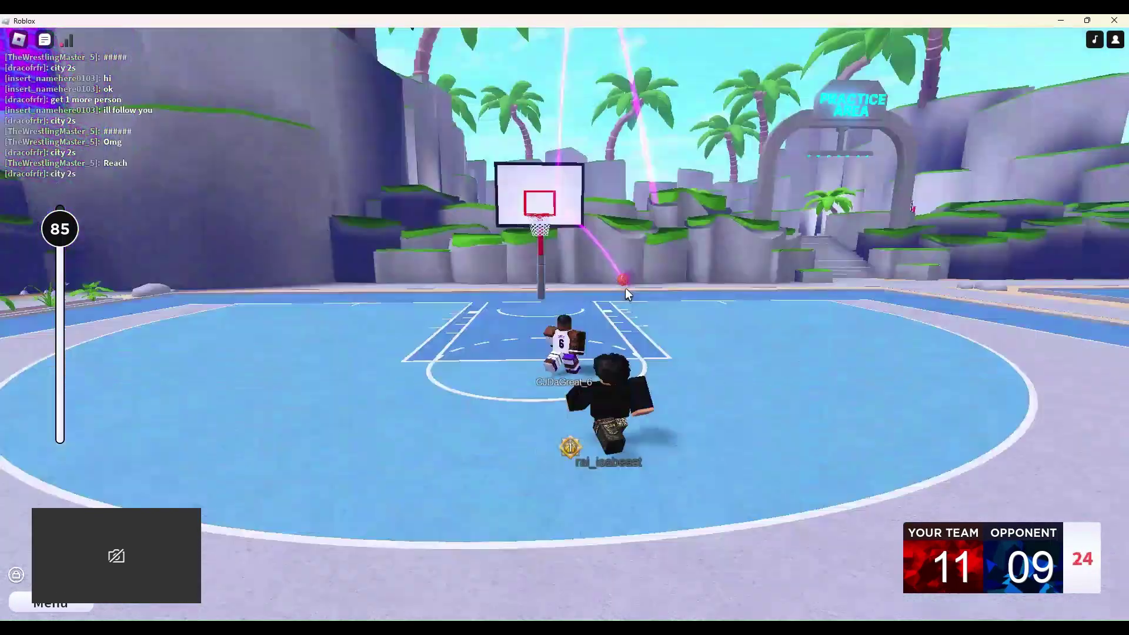
key(w)
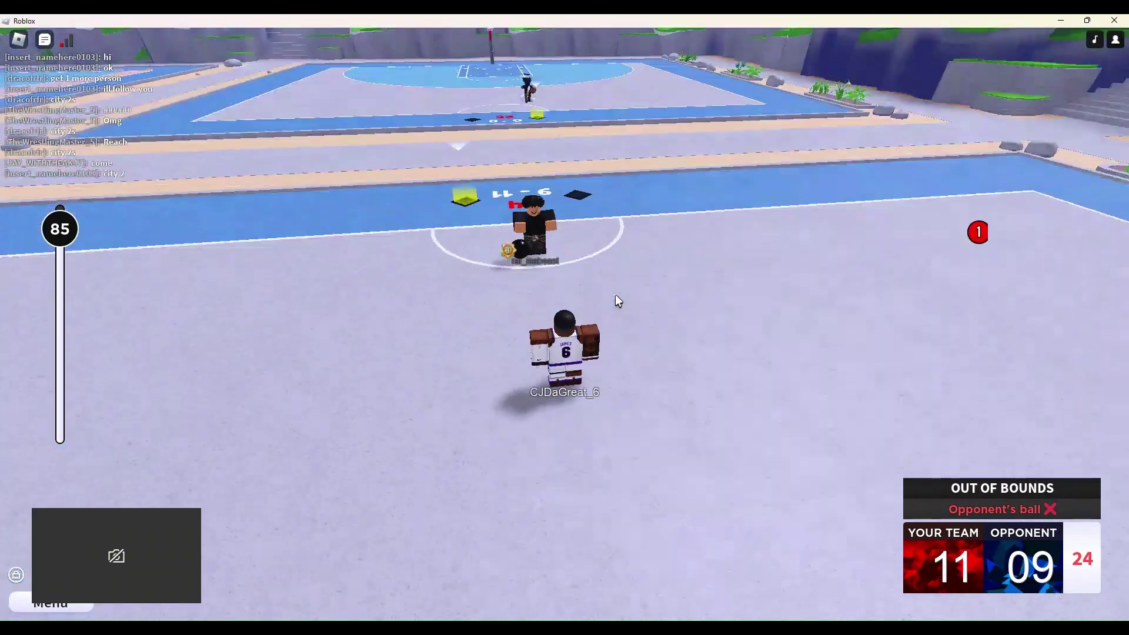
Steal the ball from the opponent and drive in for a two-point finish.
key(shift)
scroll(614, 294, up, 5)
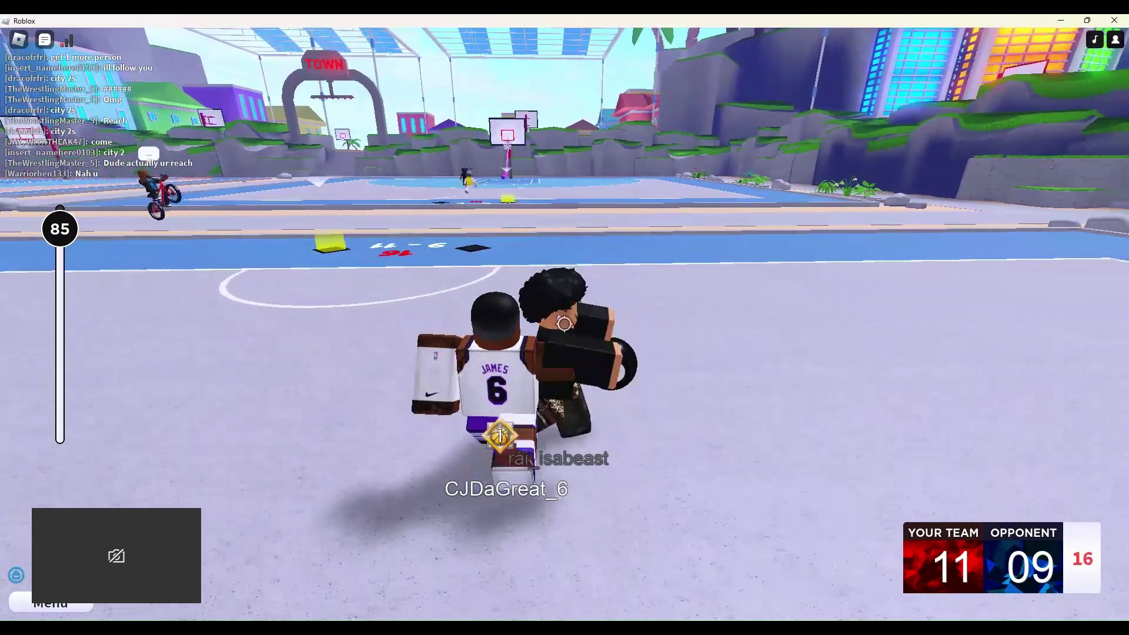
click(563, 324)
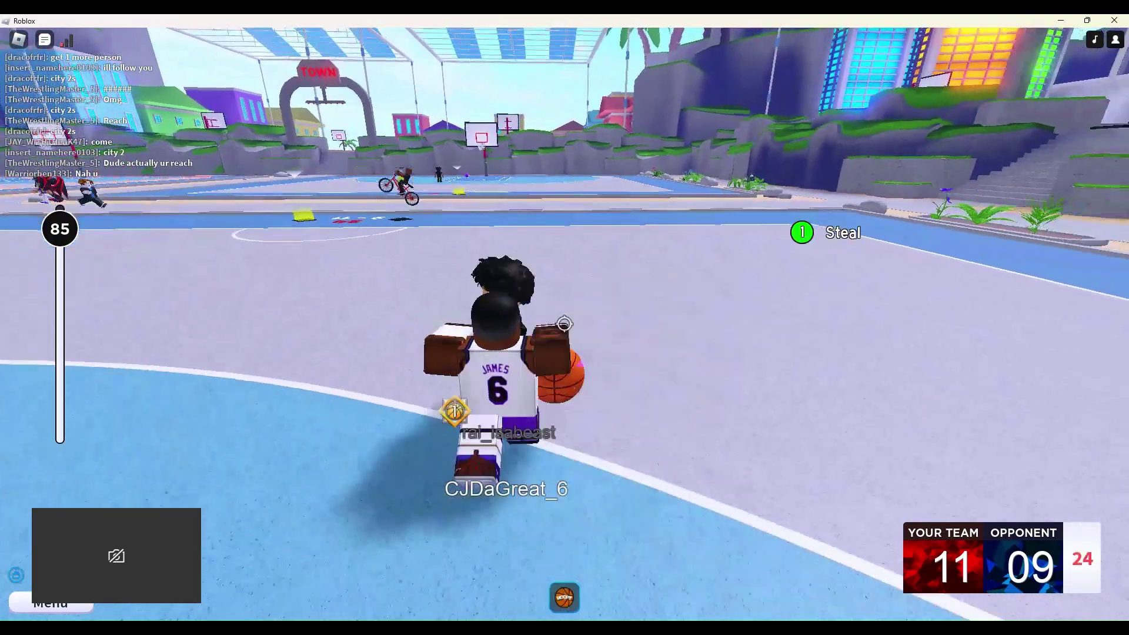
key(w)
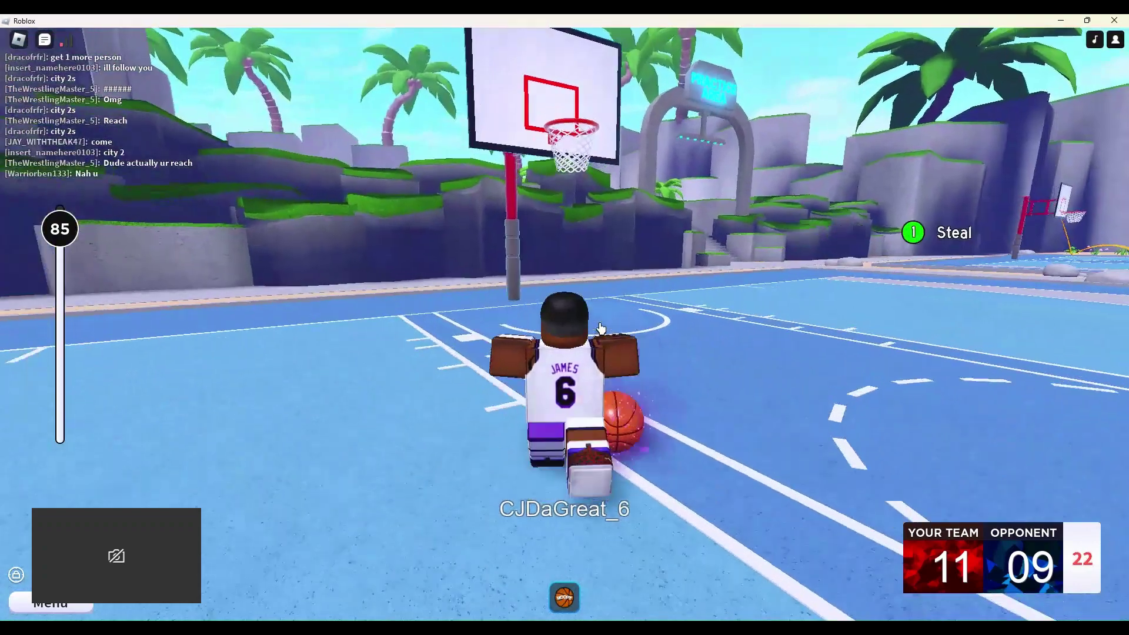
key(w)
key(e)
Use a dribble move to get past the defender and release a shot.
key(w)
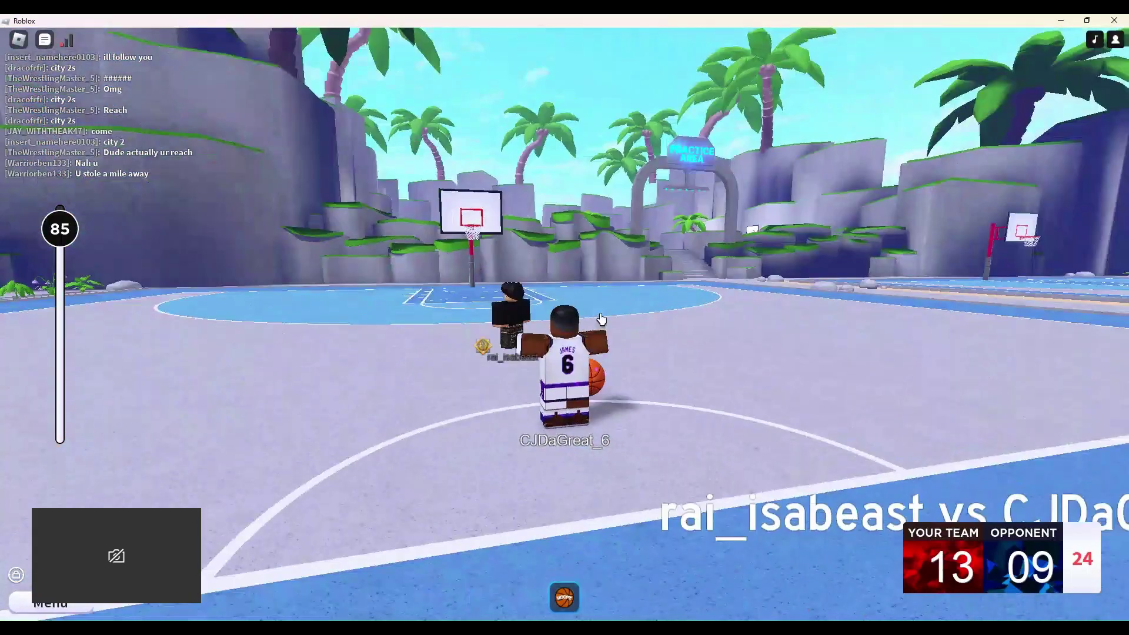
key(q)
key(w)
key(e)
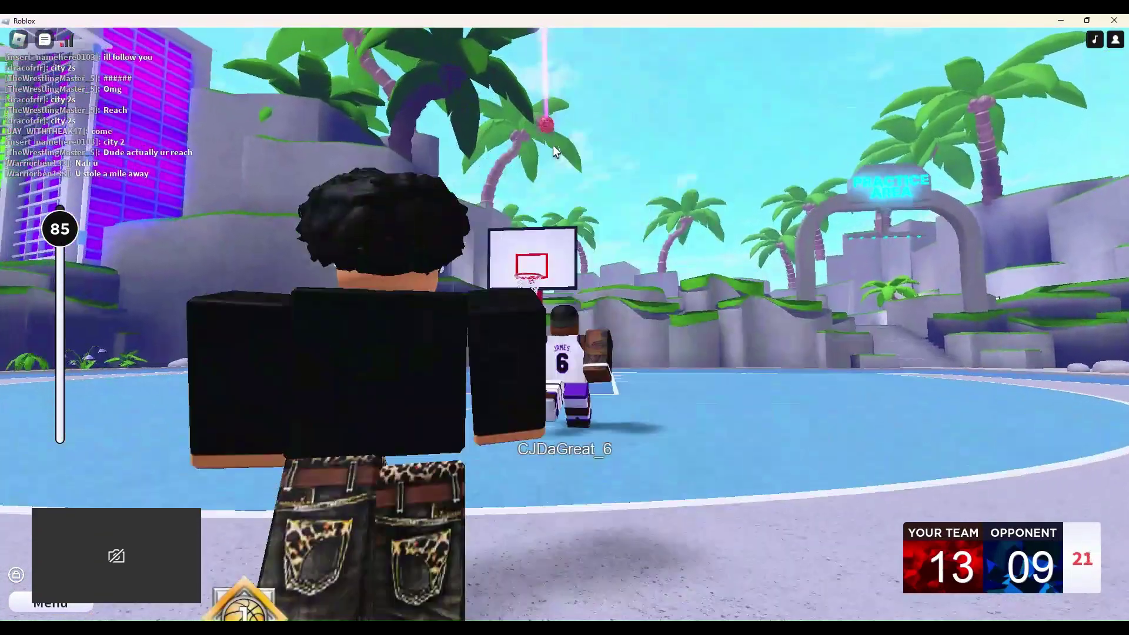
Chase down the loose ball and lay it in for two.
key(s)
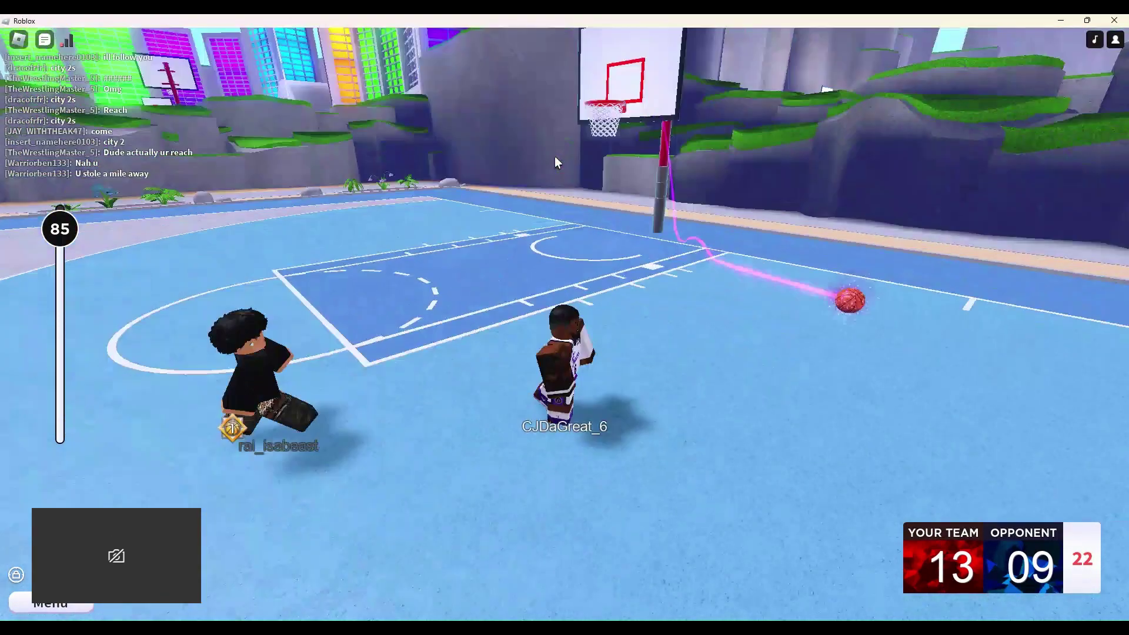
key(s)
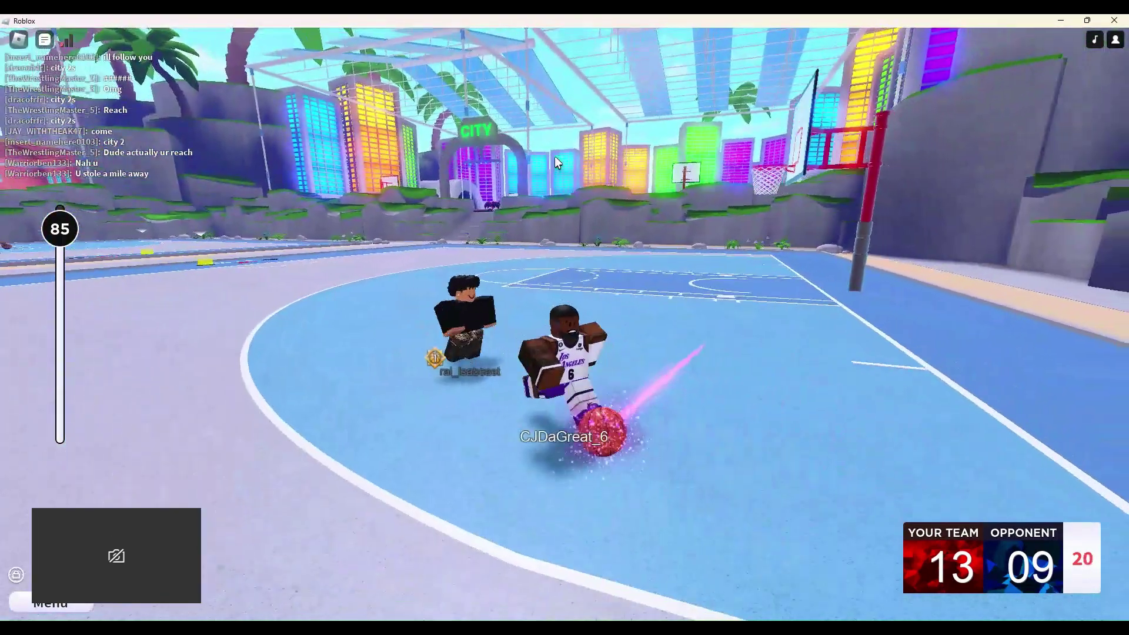
key(w)
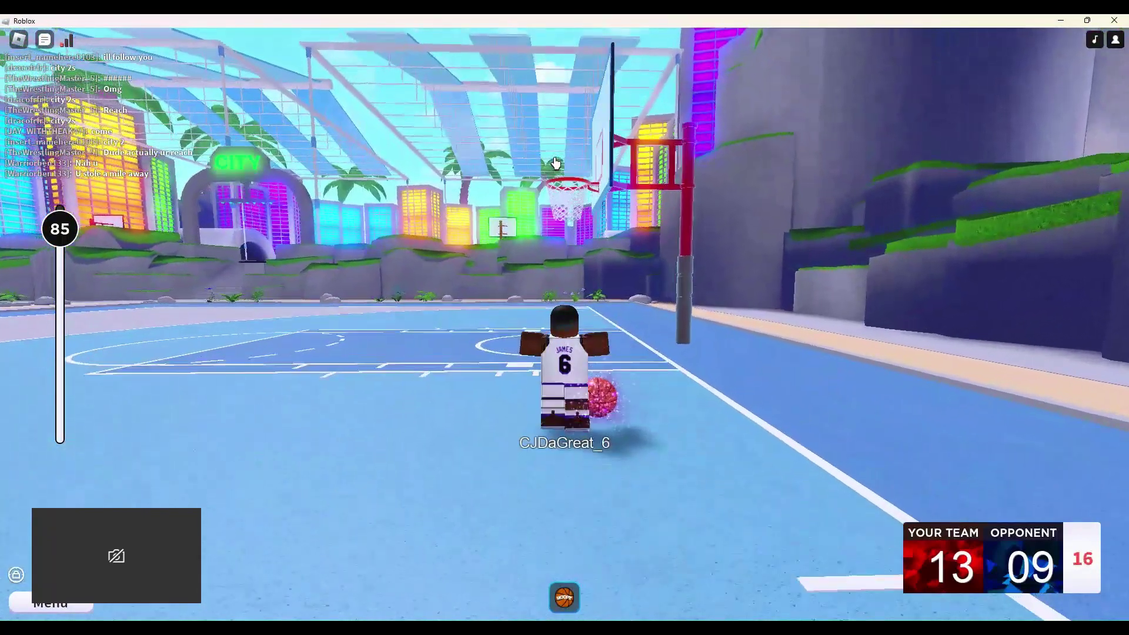
key(e)
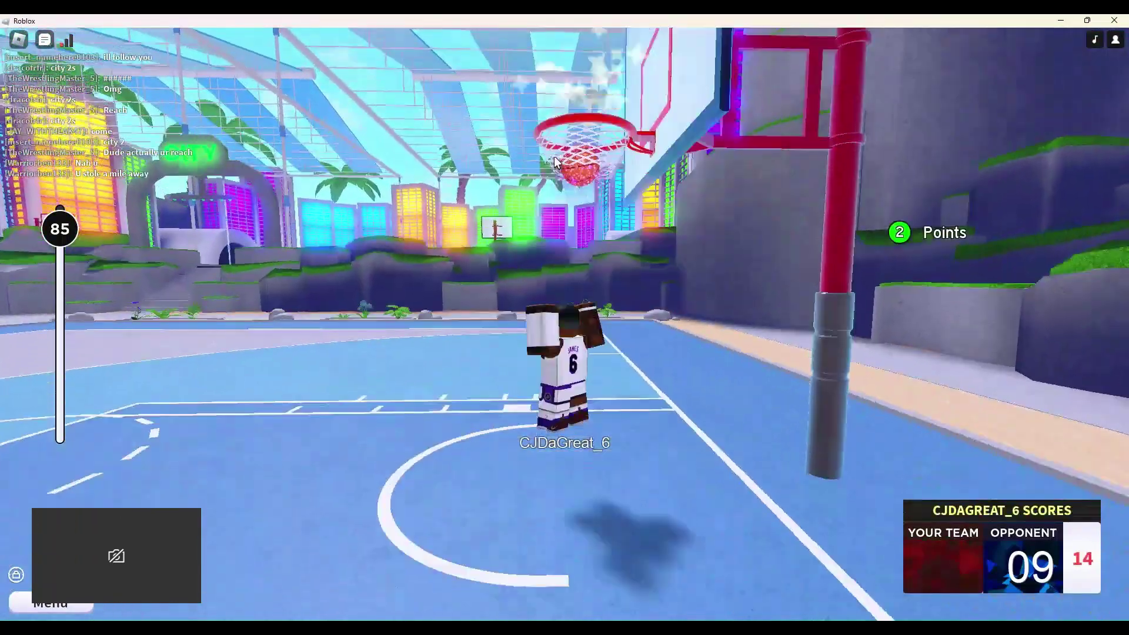
key(s)
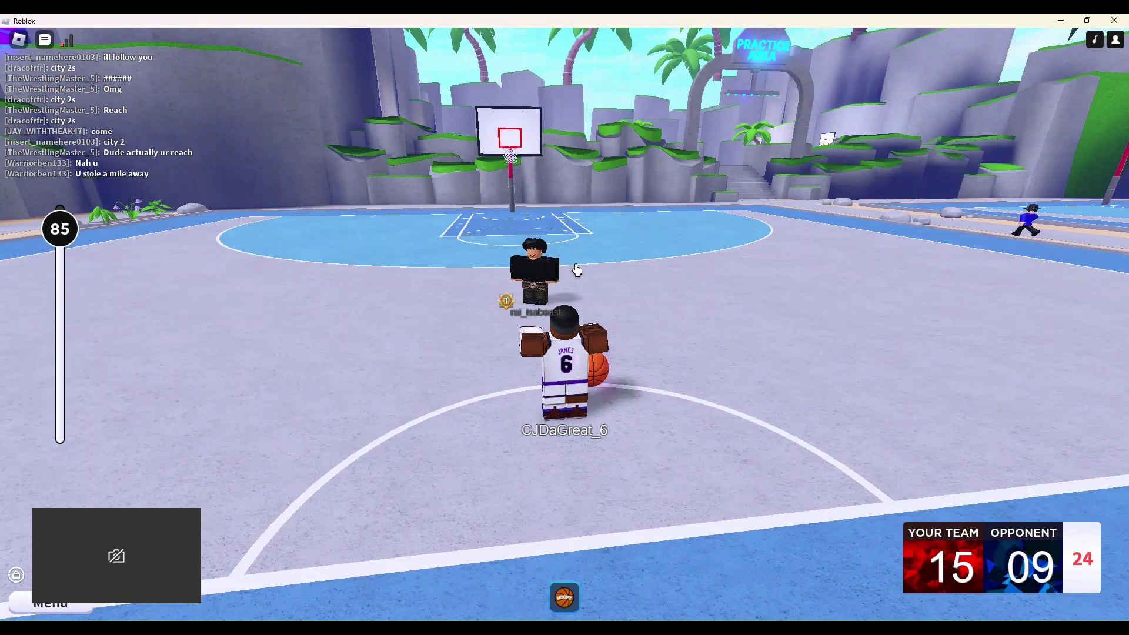
Run toward the far hoop with Shift Lock, away from the opponent.
key(w)
key(w)
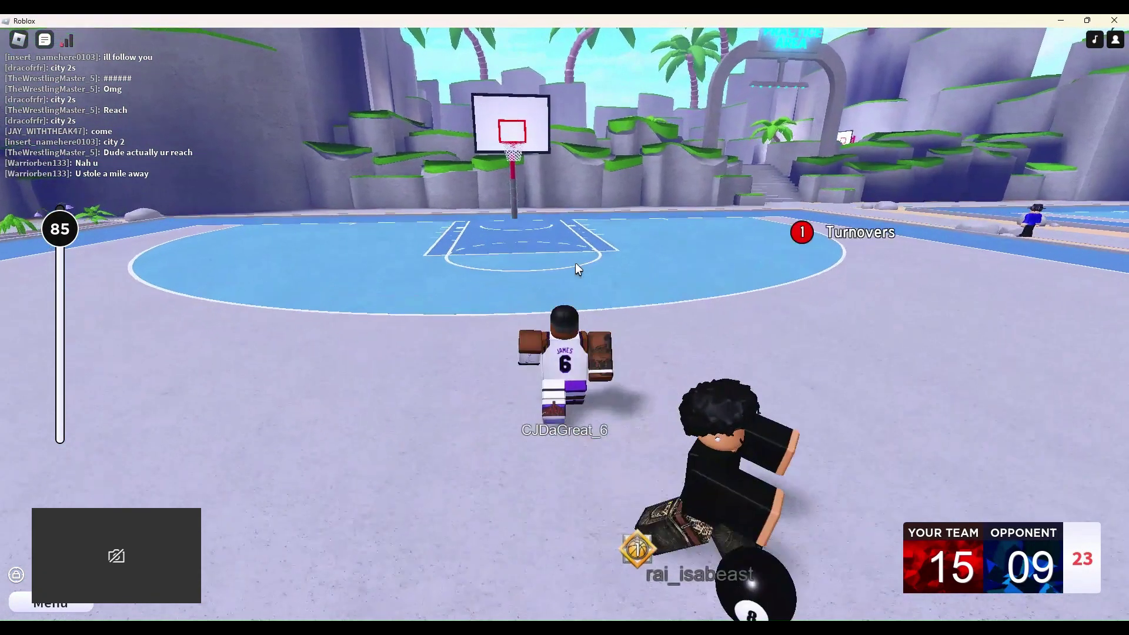
key(shift)
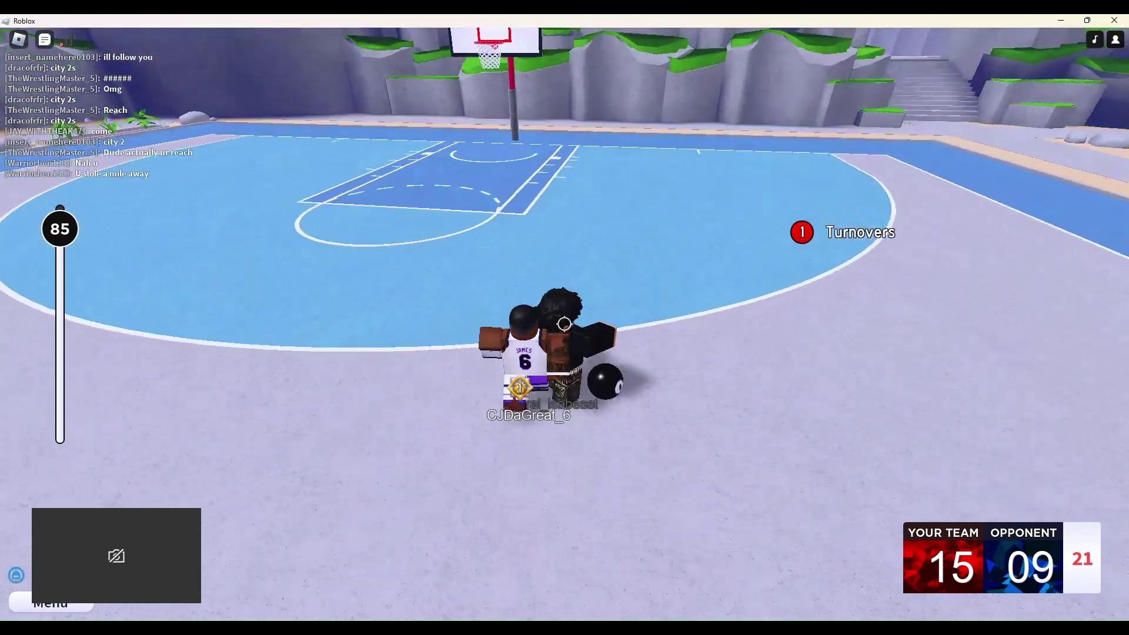
key(w)
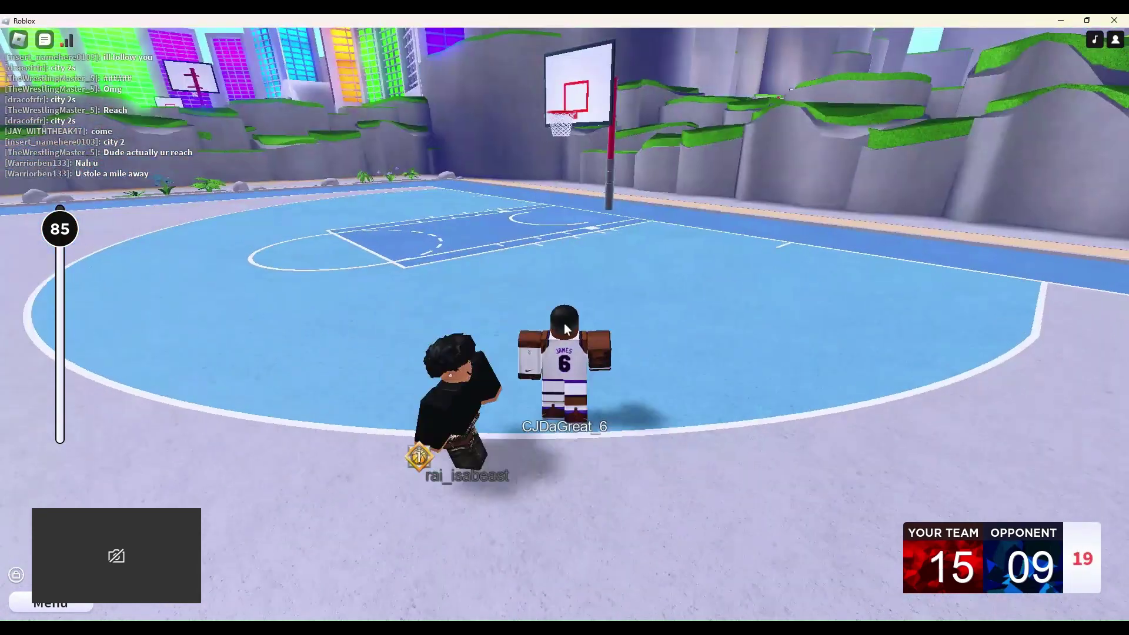
key(shift)
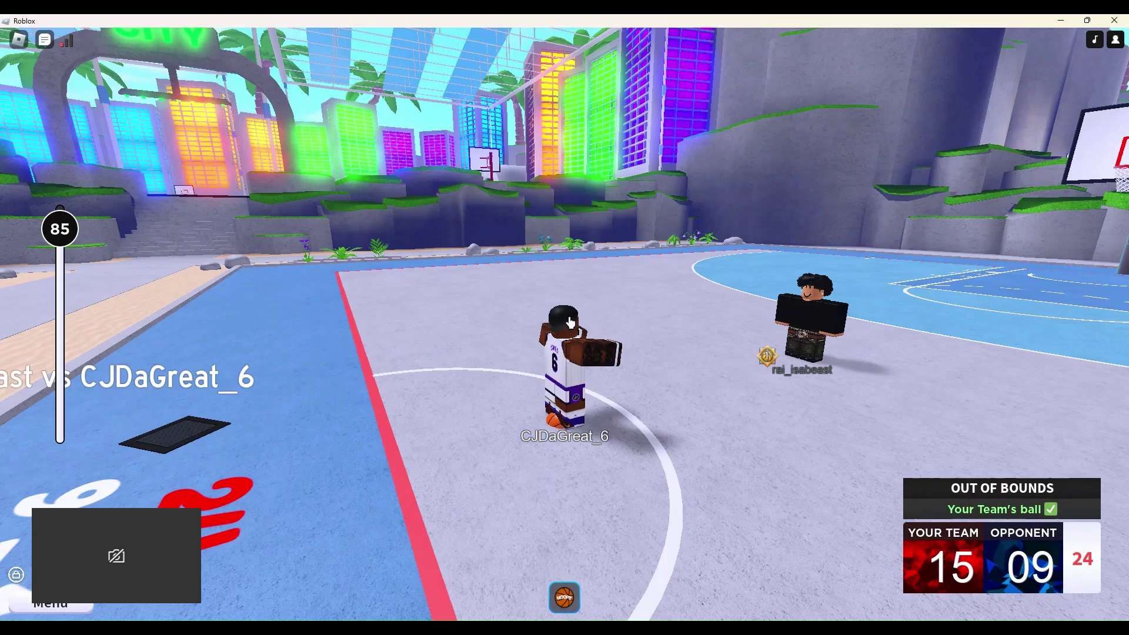
Bring the inbound up-court around the defender and drain a three for 18–9.
key(w)
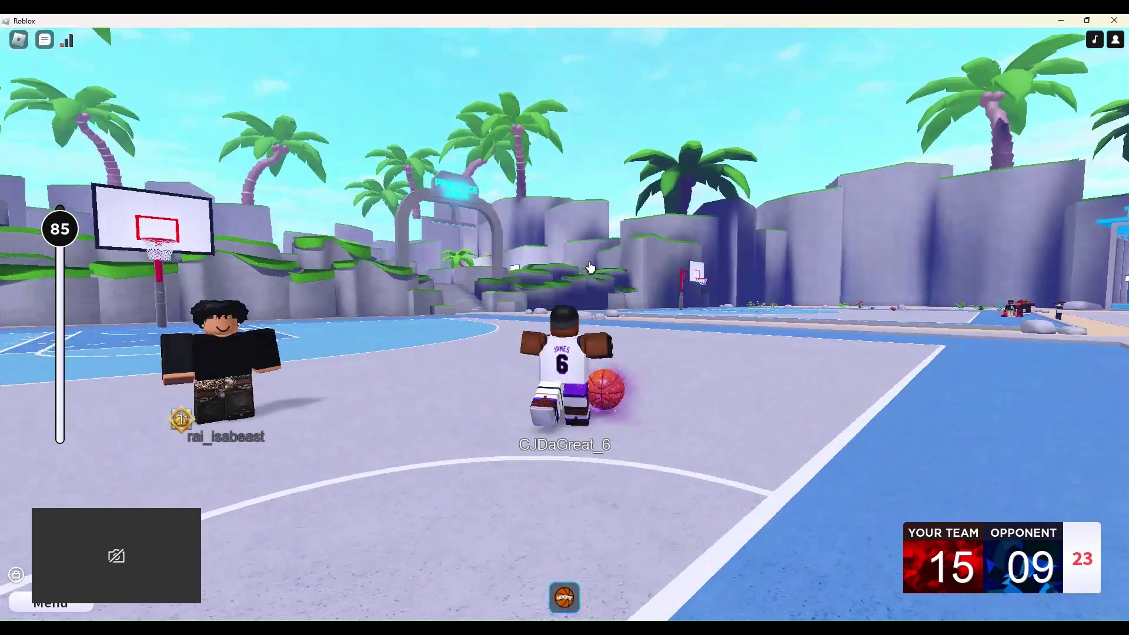
key(w)
key(w)
key(a)
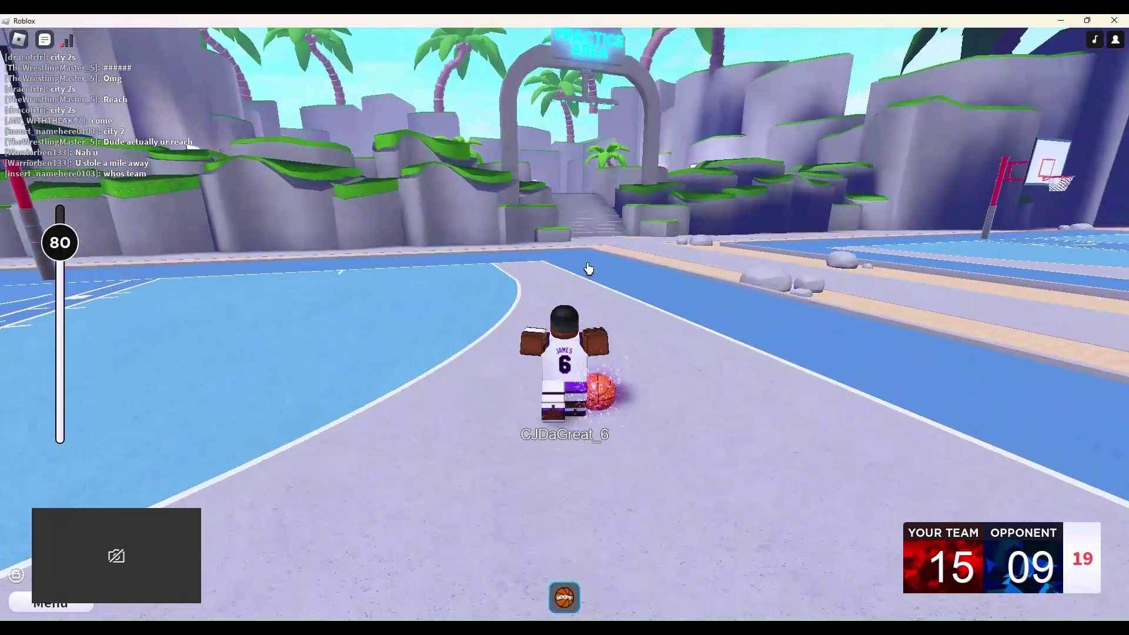
key(a)
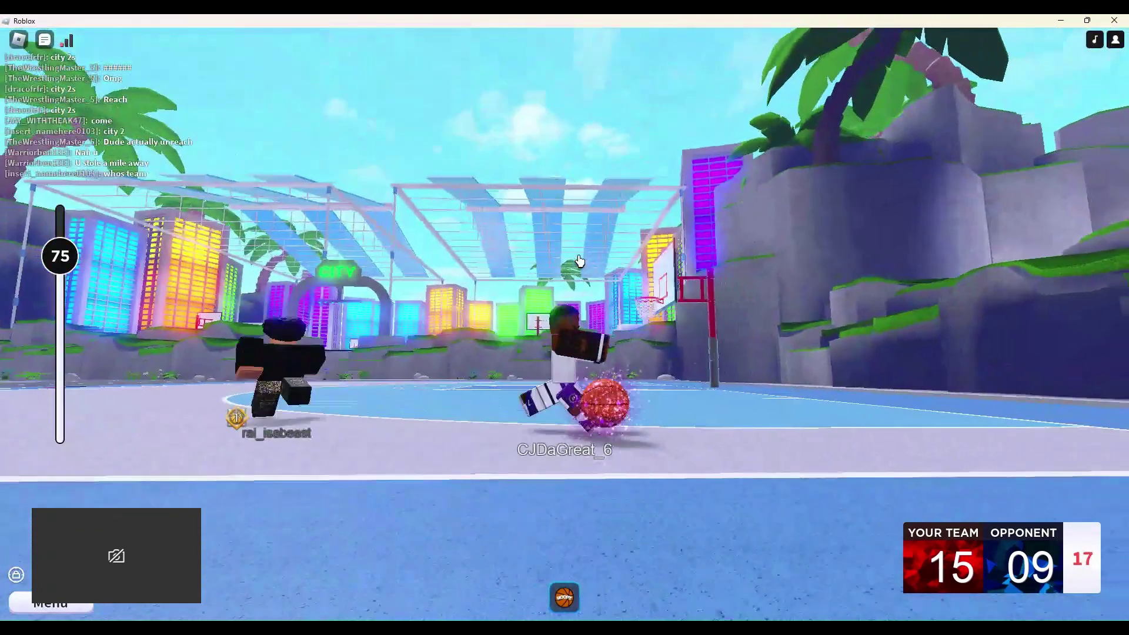
key(e)
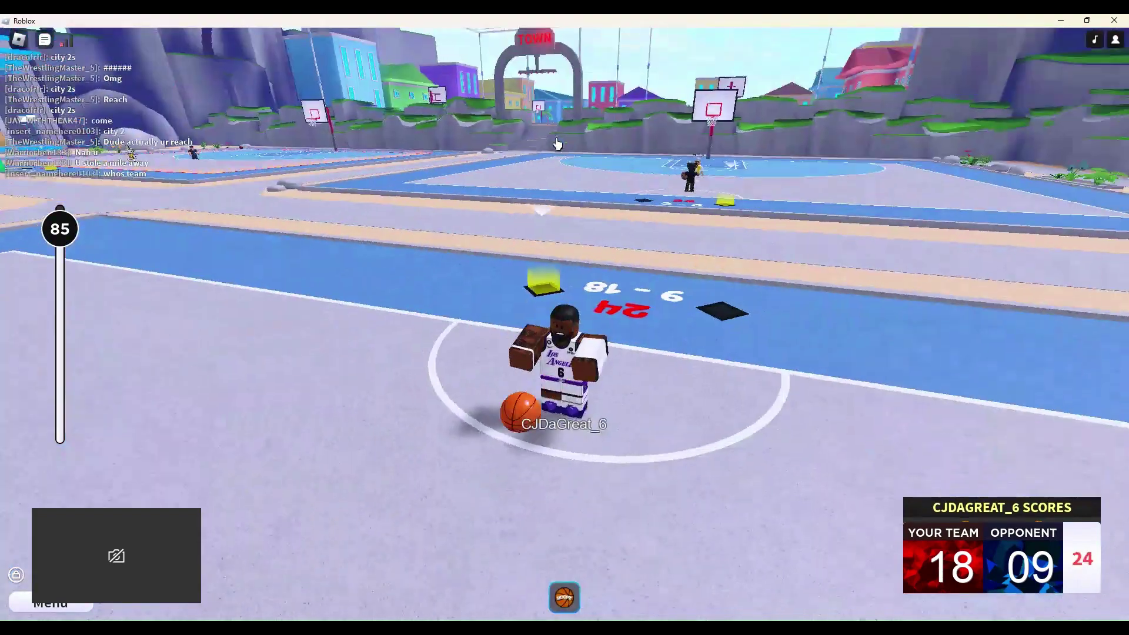
Dribble toward the right-hand hoop and leap at it with the ball.
key(w)
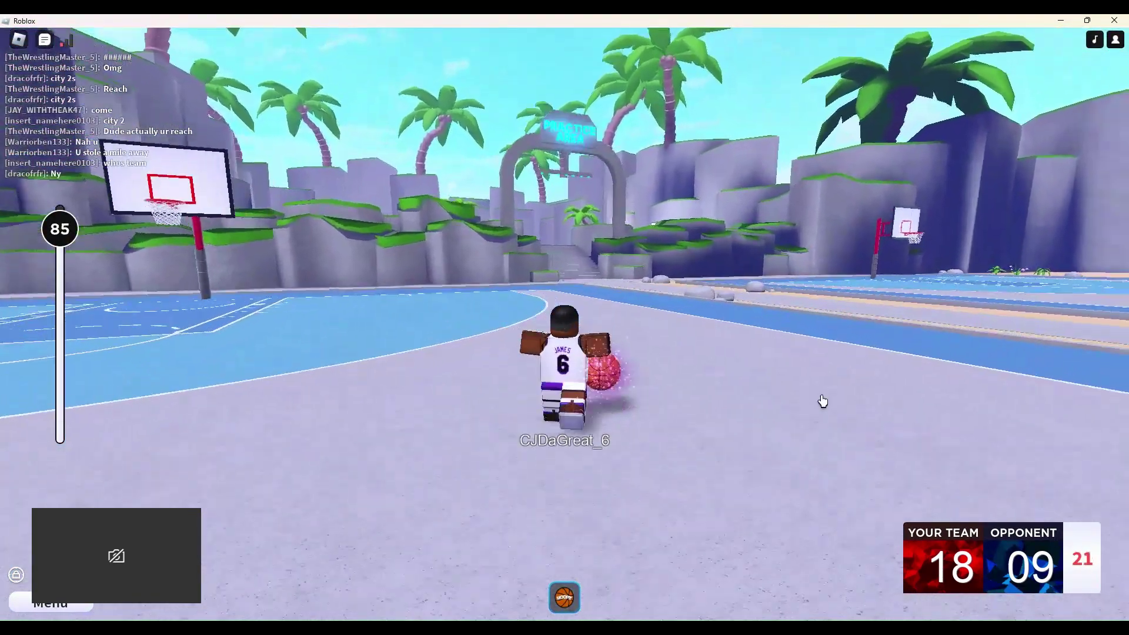
key(a)
key(w)
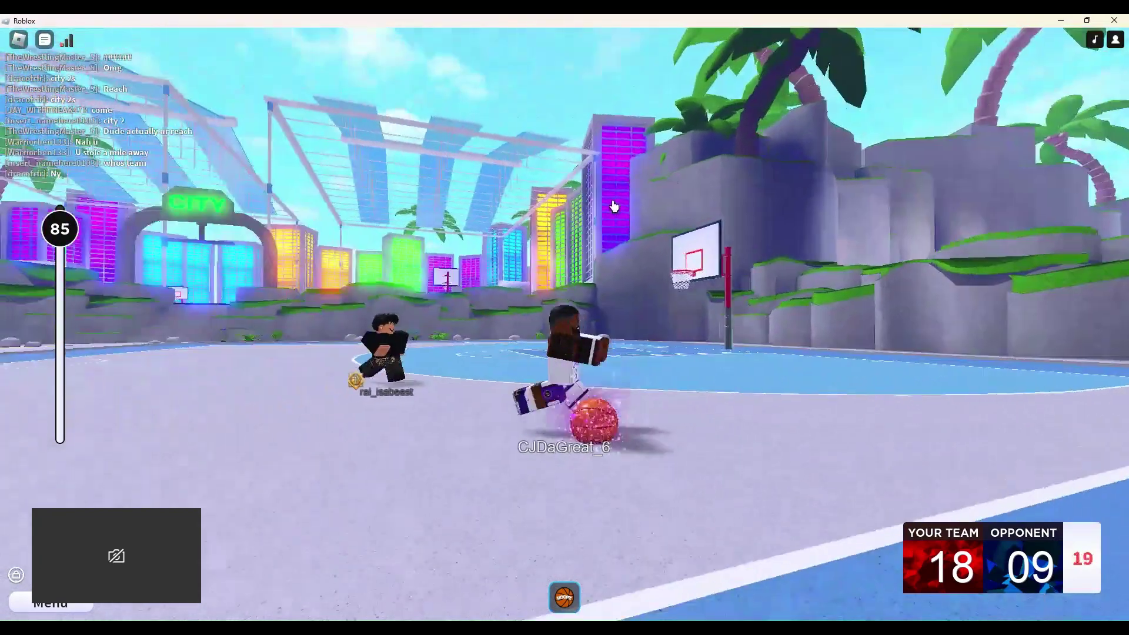
key(e)
key(space)
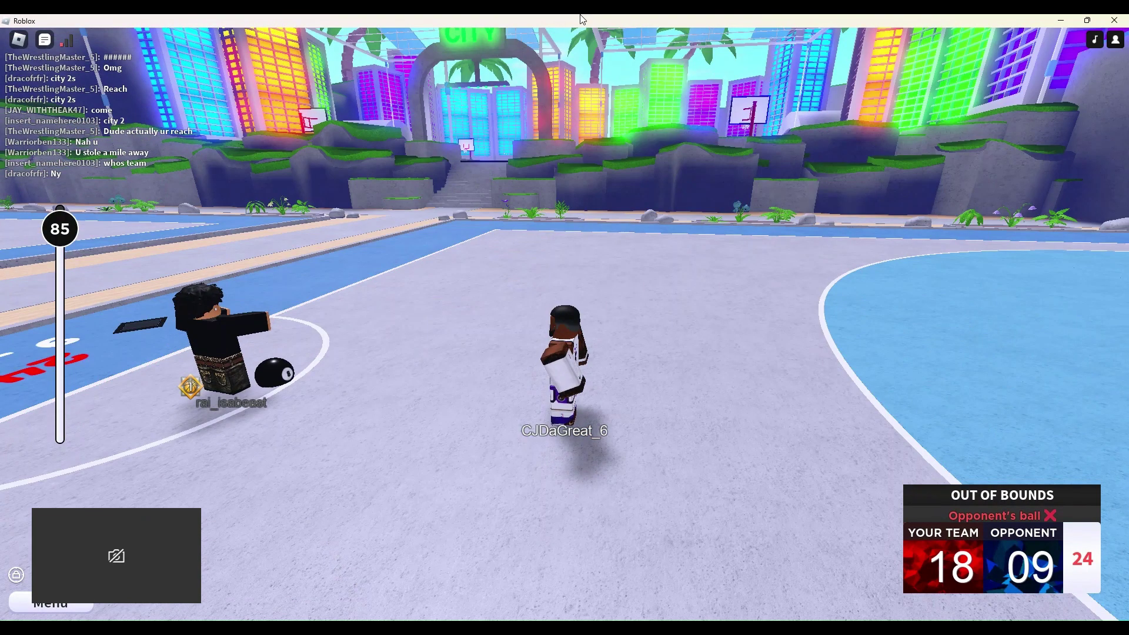
Take the ball, dribble around the defender and put up a shot.
key(shift)
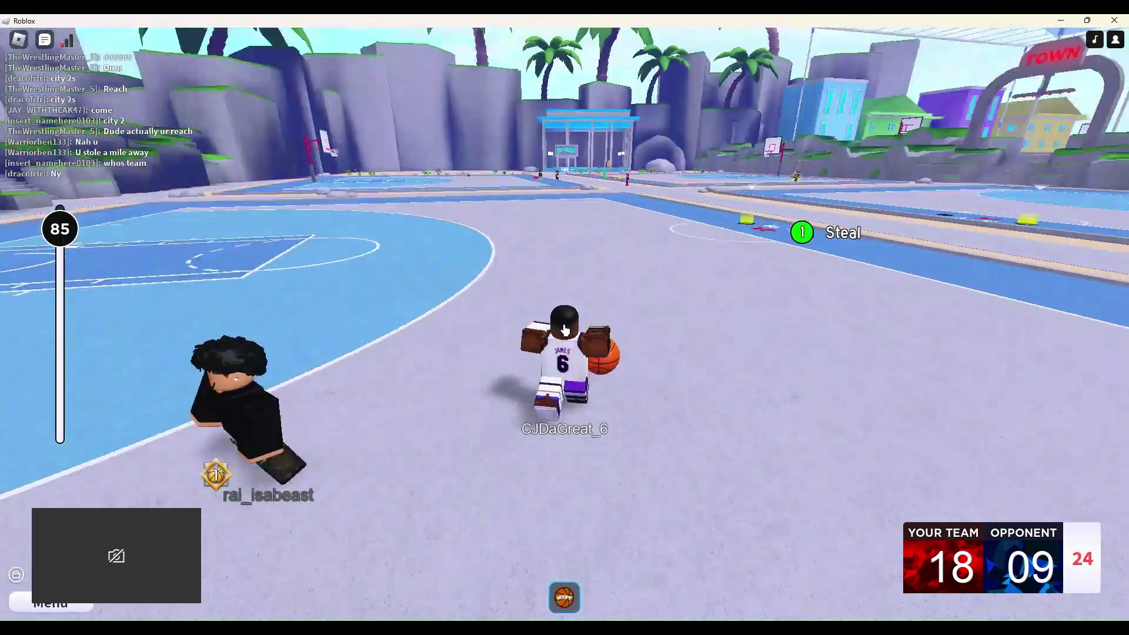
key(shift)
key(w)
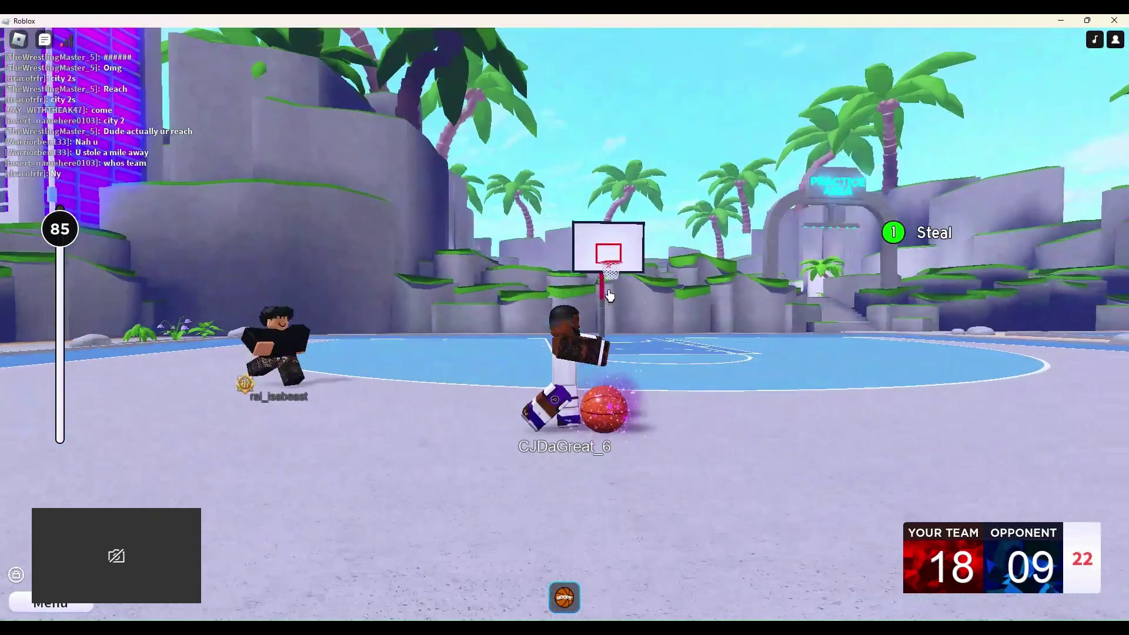
key(s)
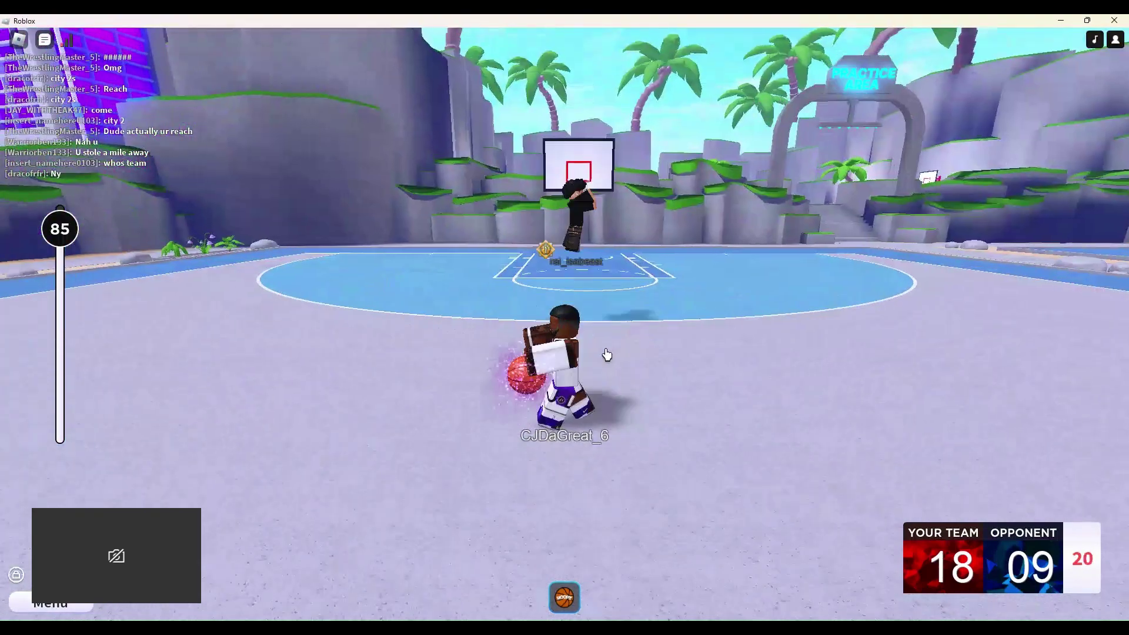
key(e)
Chase the miss, then contest the opponent's three that makes it 18–12.
key(s)
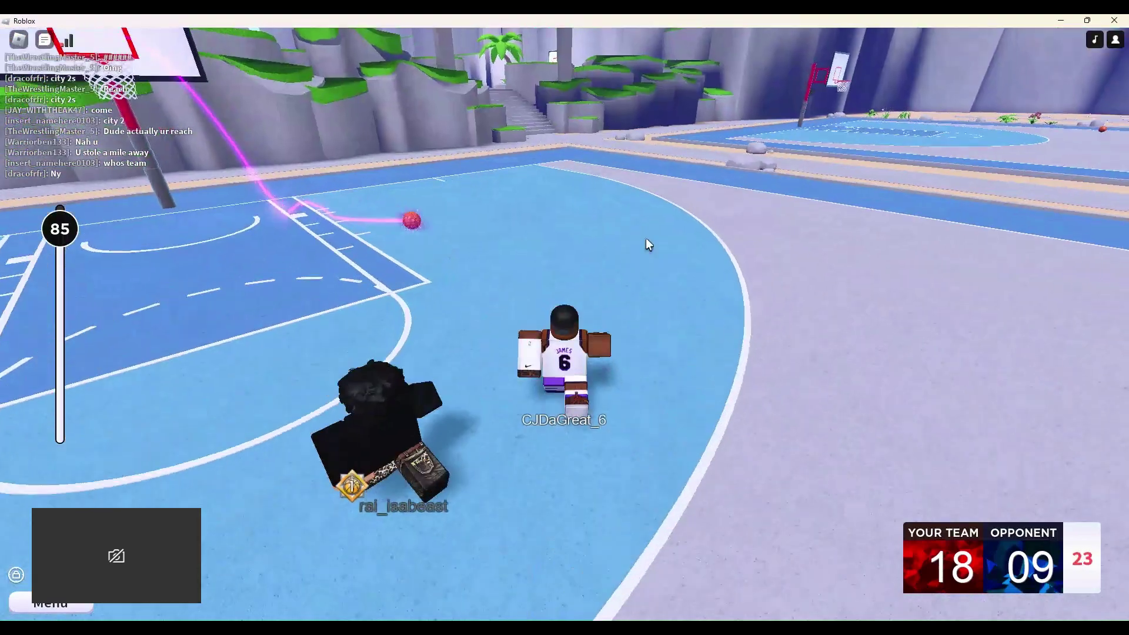
key(w)
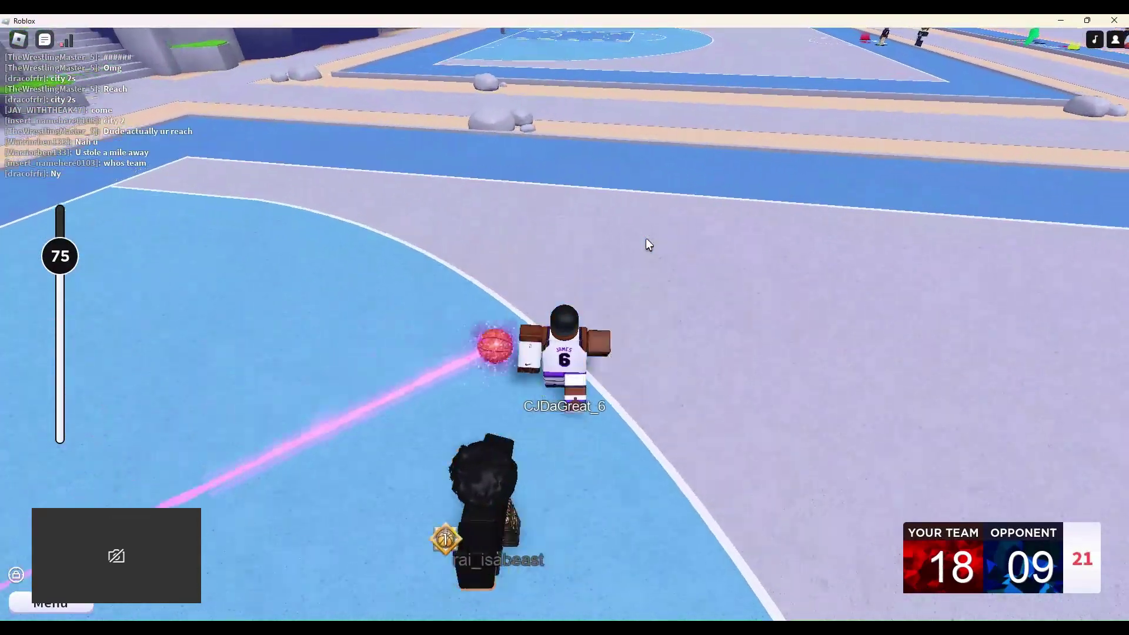
key(w)
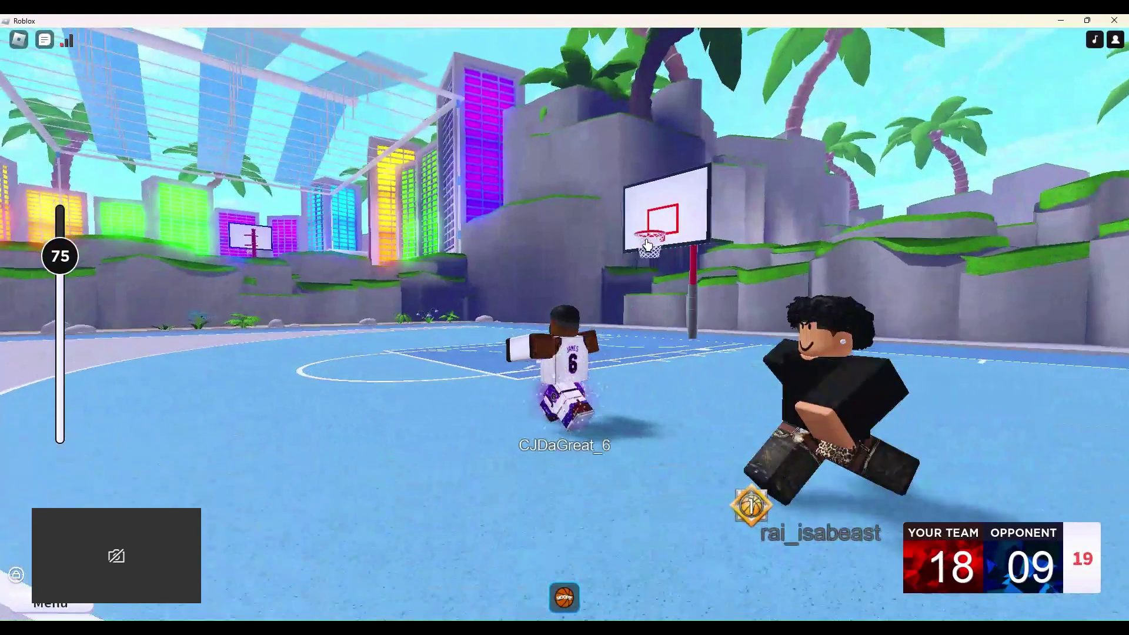
key(w)
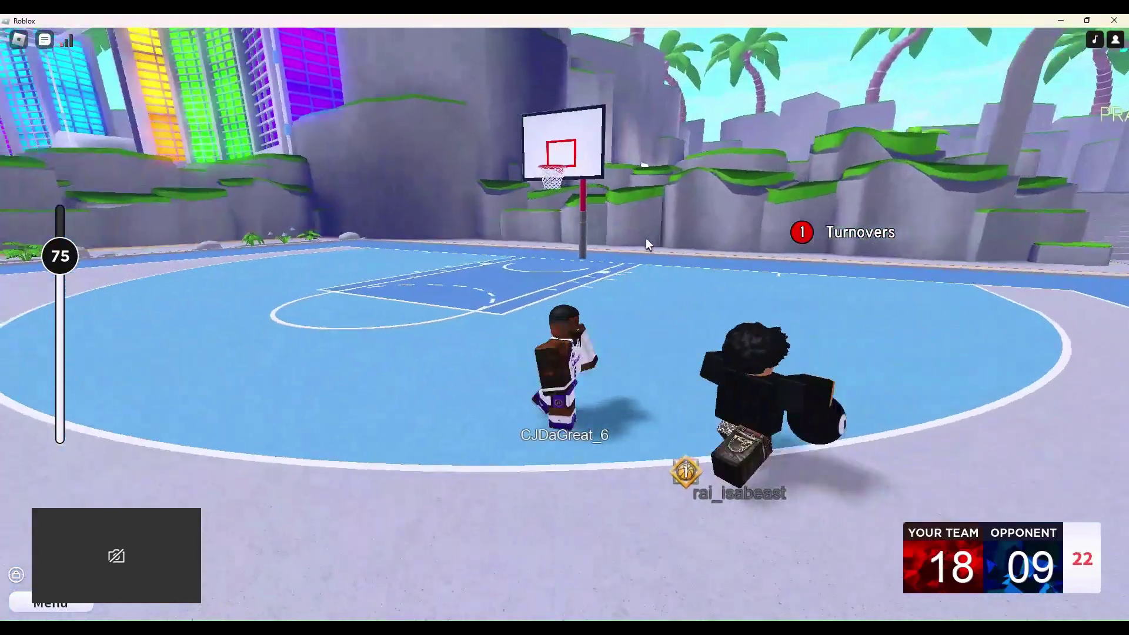
key(w)
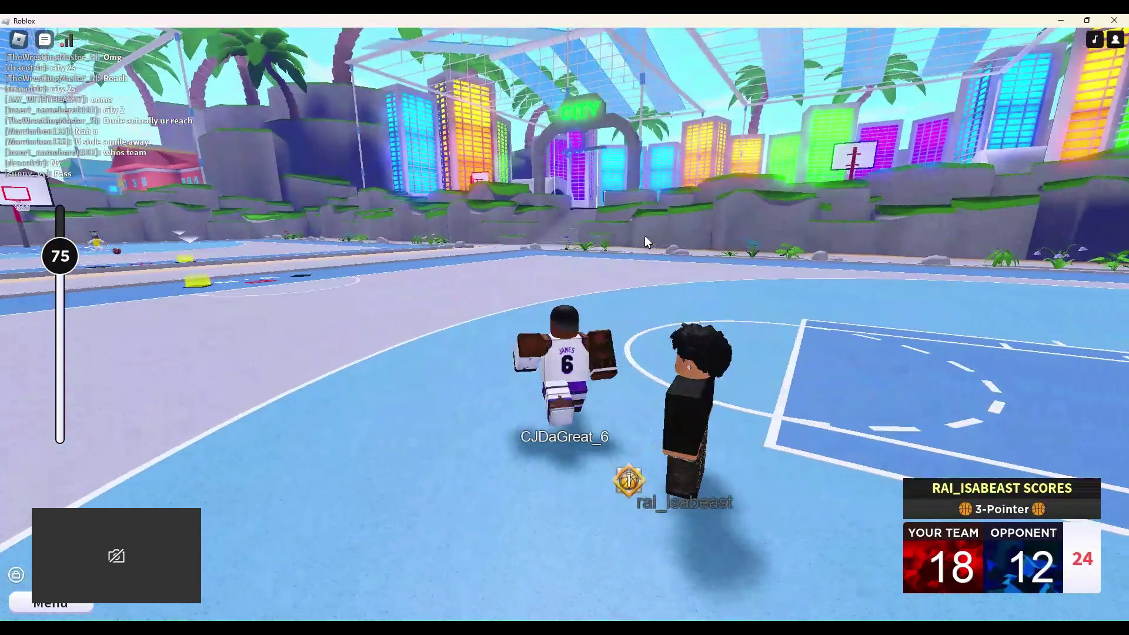
Follow the opponent with Shift Lock, then reposition across the court.
key(w)
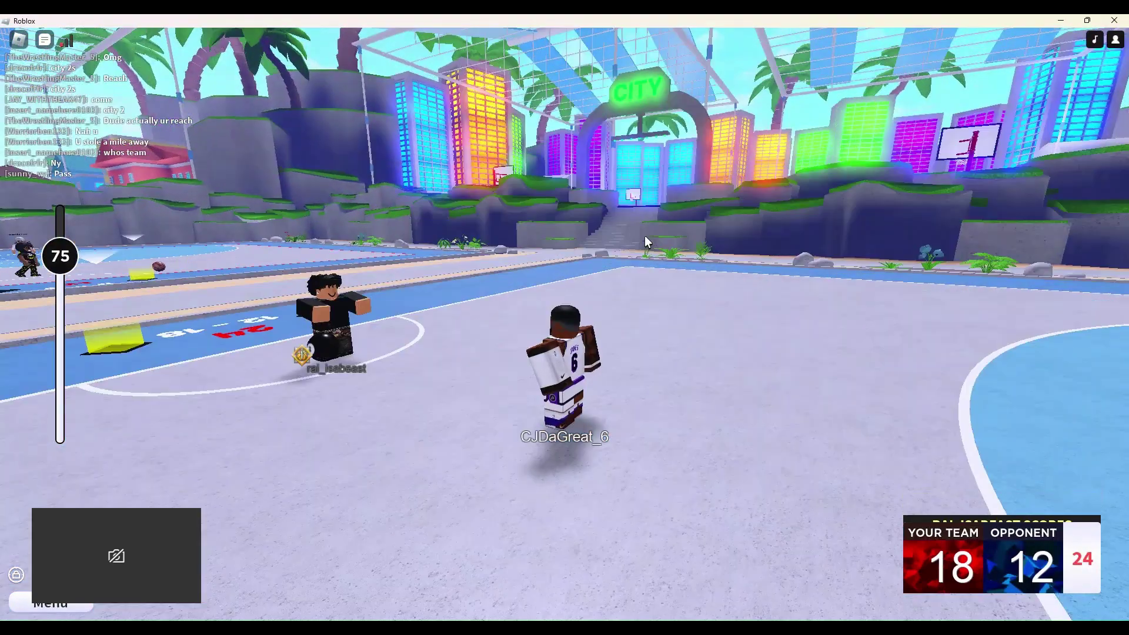
key(shift)
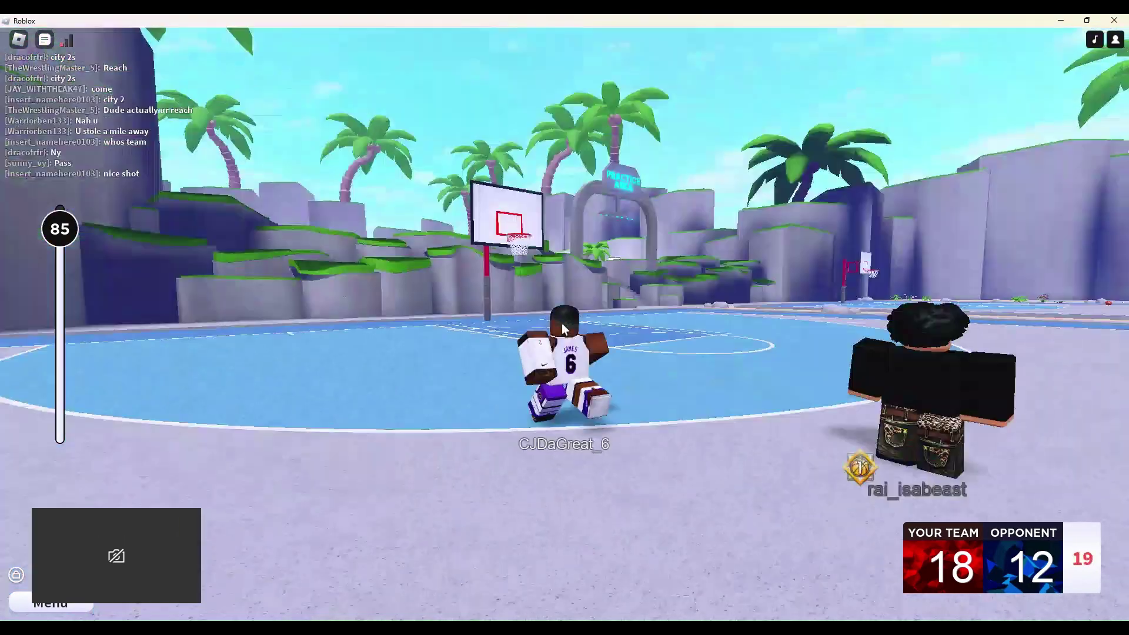
key(shift)
key(s)
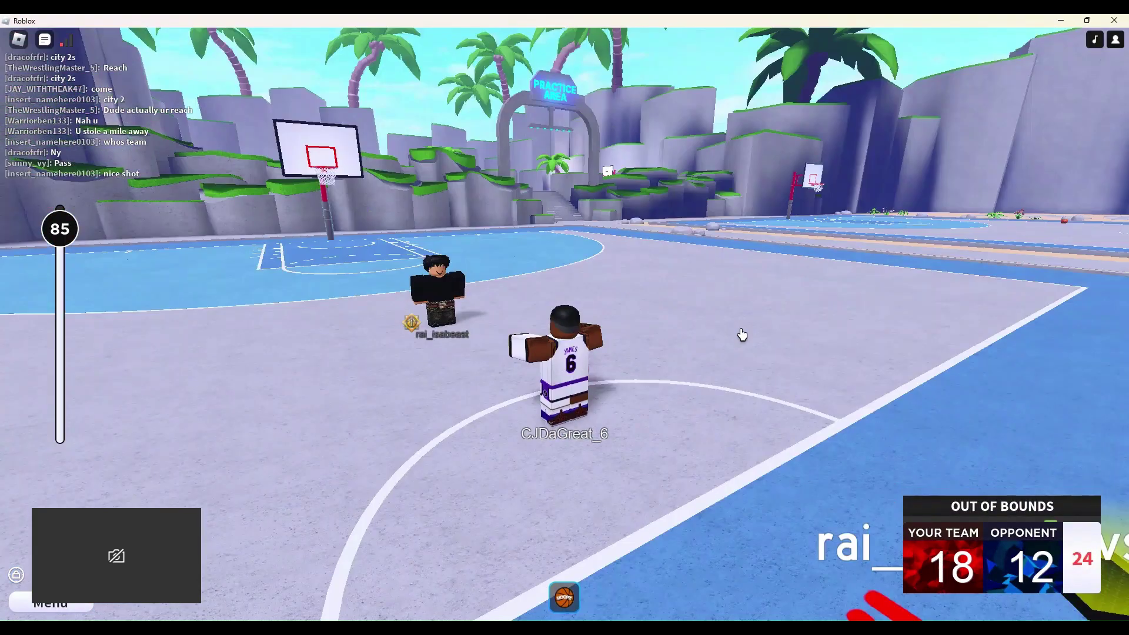
Bring the ball up, drive at the hoop, shoot, and chase the miss.
key(d)
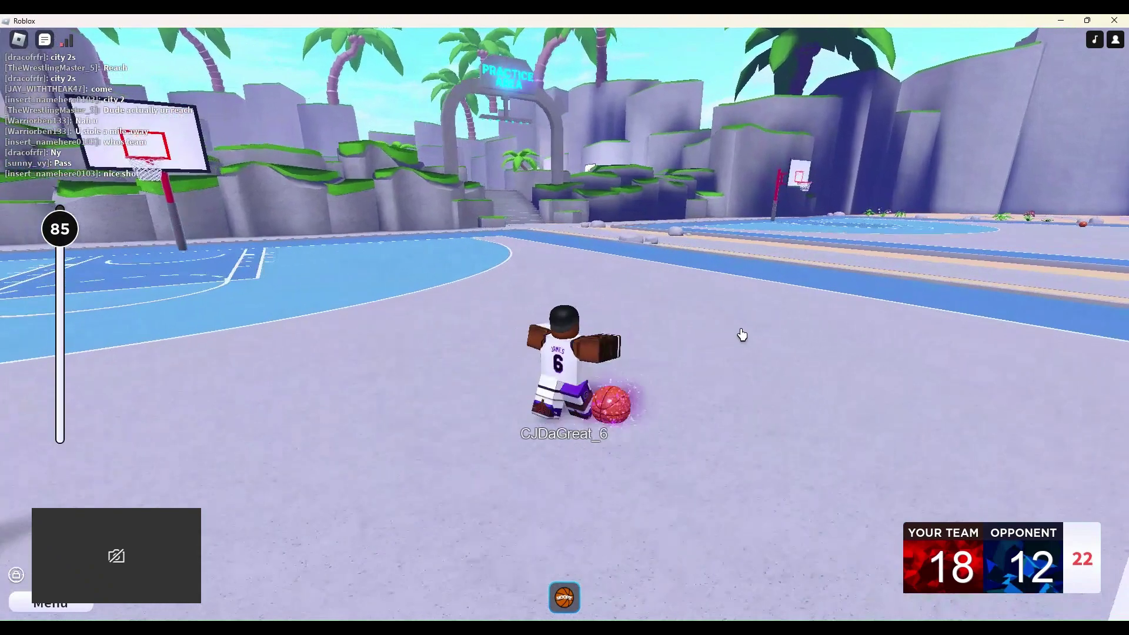
key(s)
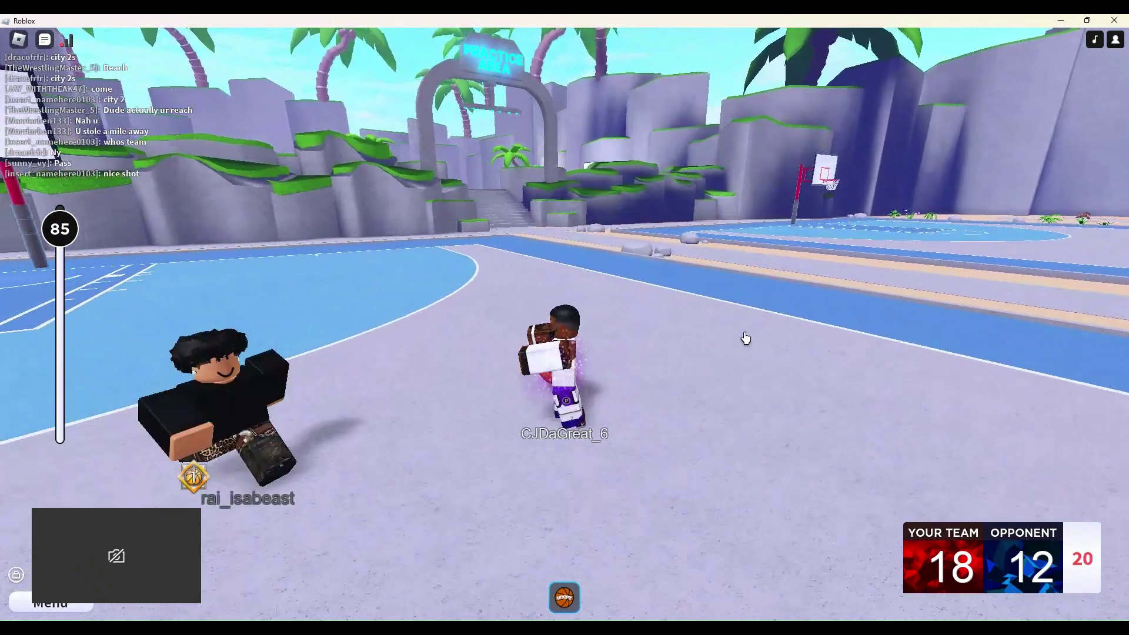
key(a)
key(w)
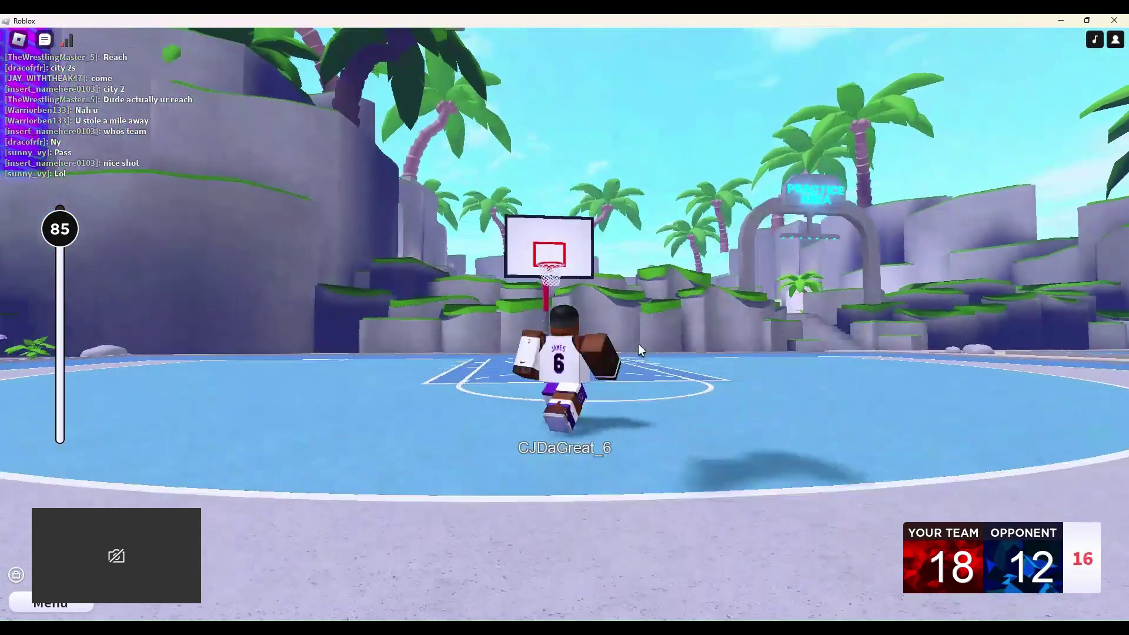
key(e)
key(a)
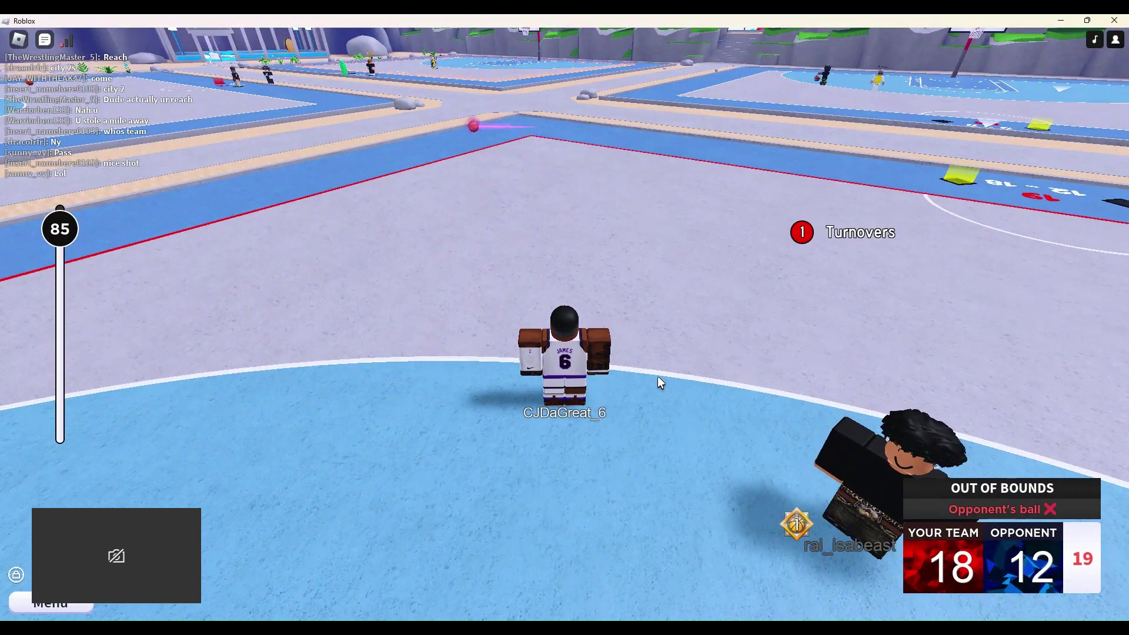
Guard the opponent under Shift Lock and contest their shot.
key(shift)
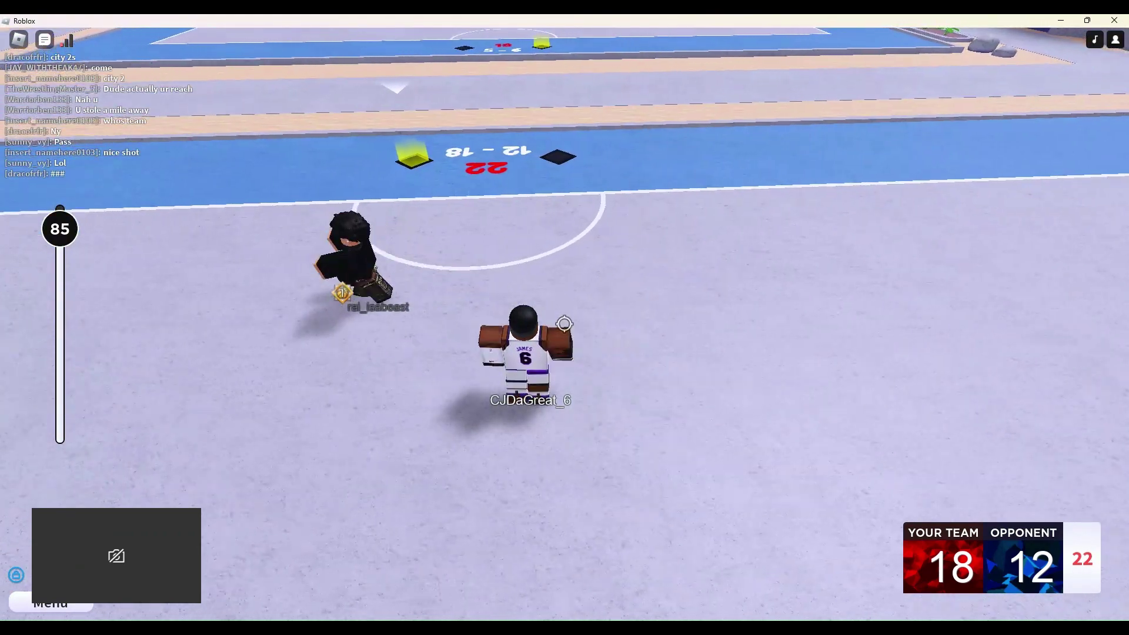
key(w)
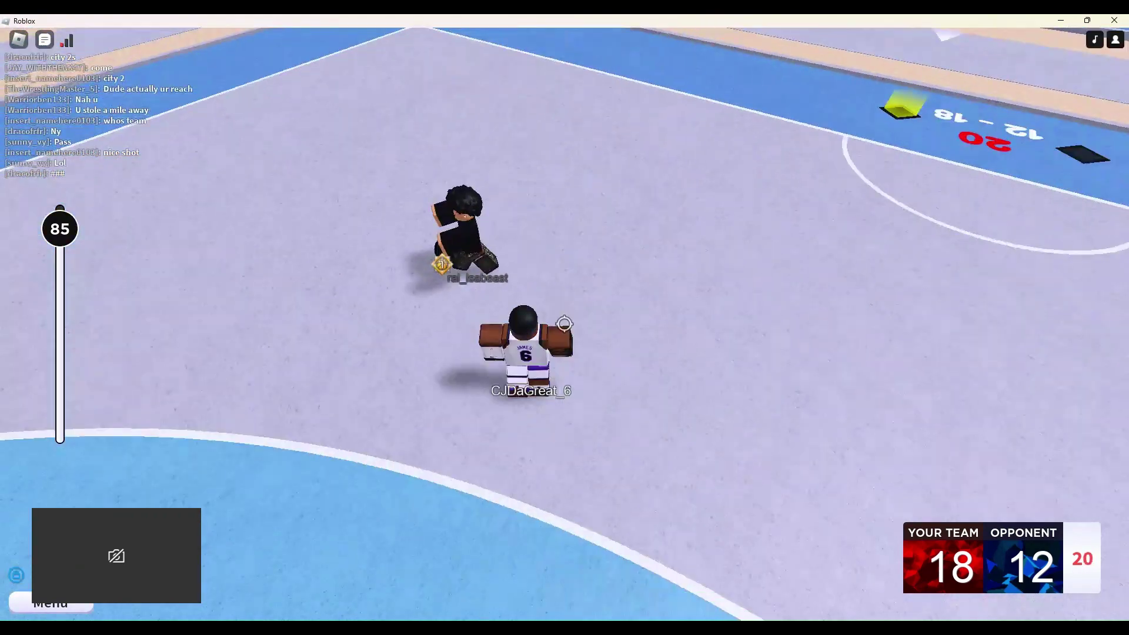
key(w)
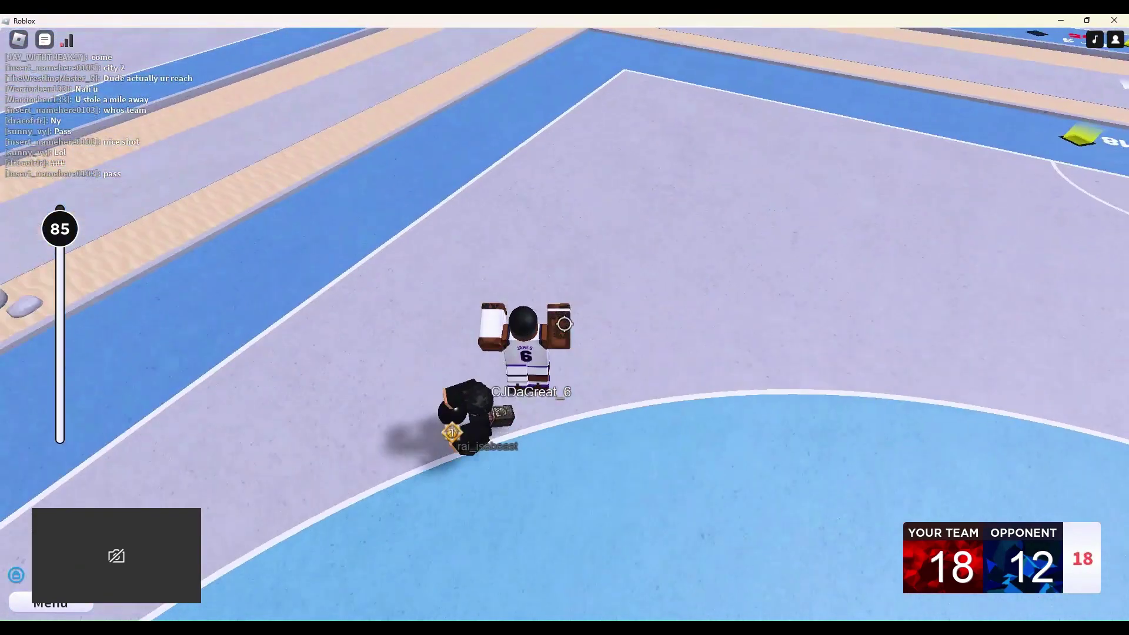
key(shift)
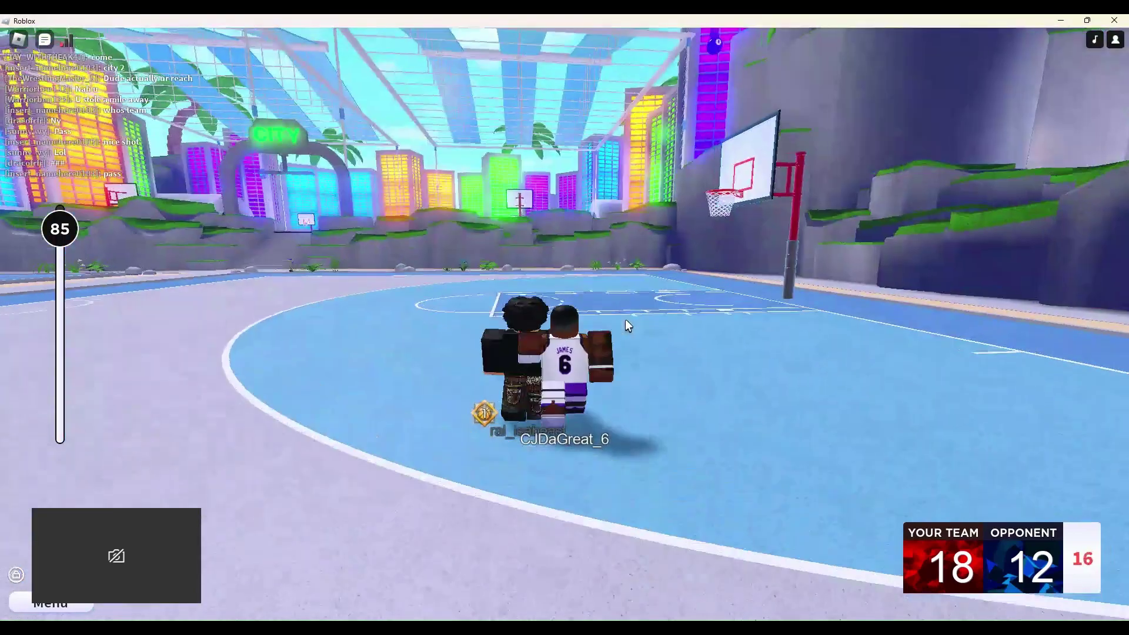
Run back toward the far hoop, toggling Shift Lock to stay on the opponent.
key(w)
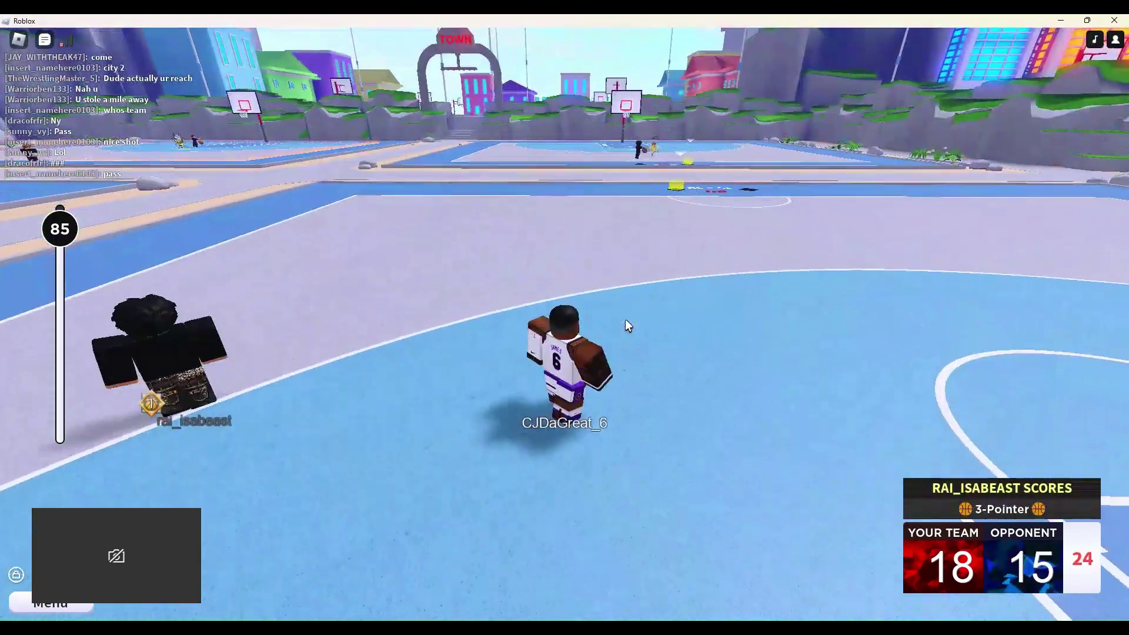
key(shift)
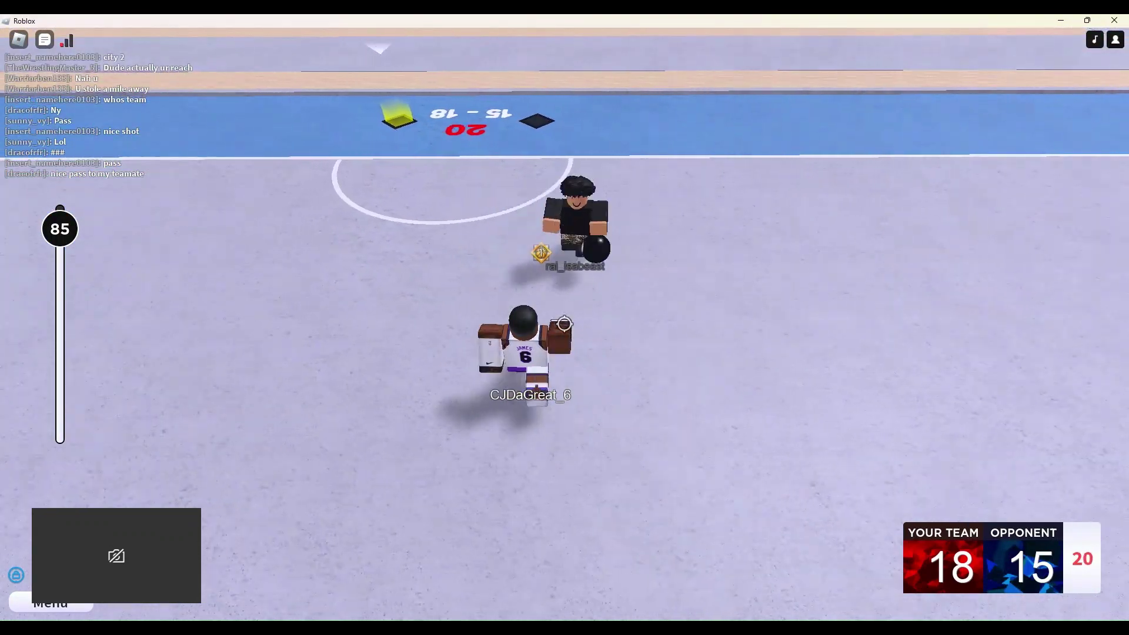
key(shift)
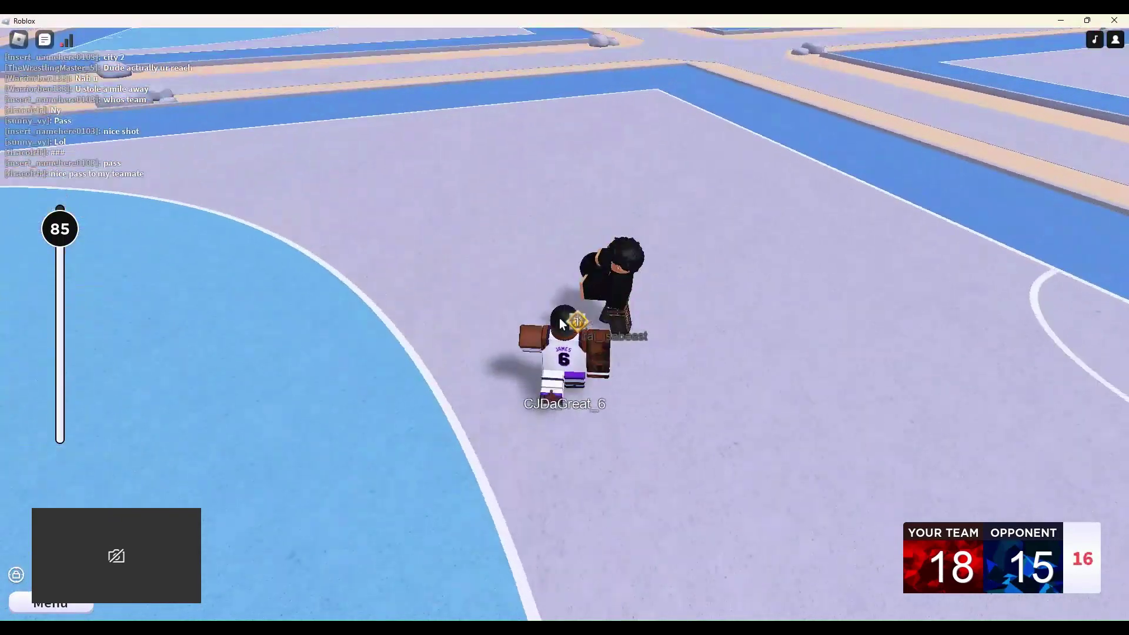
key(shift)
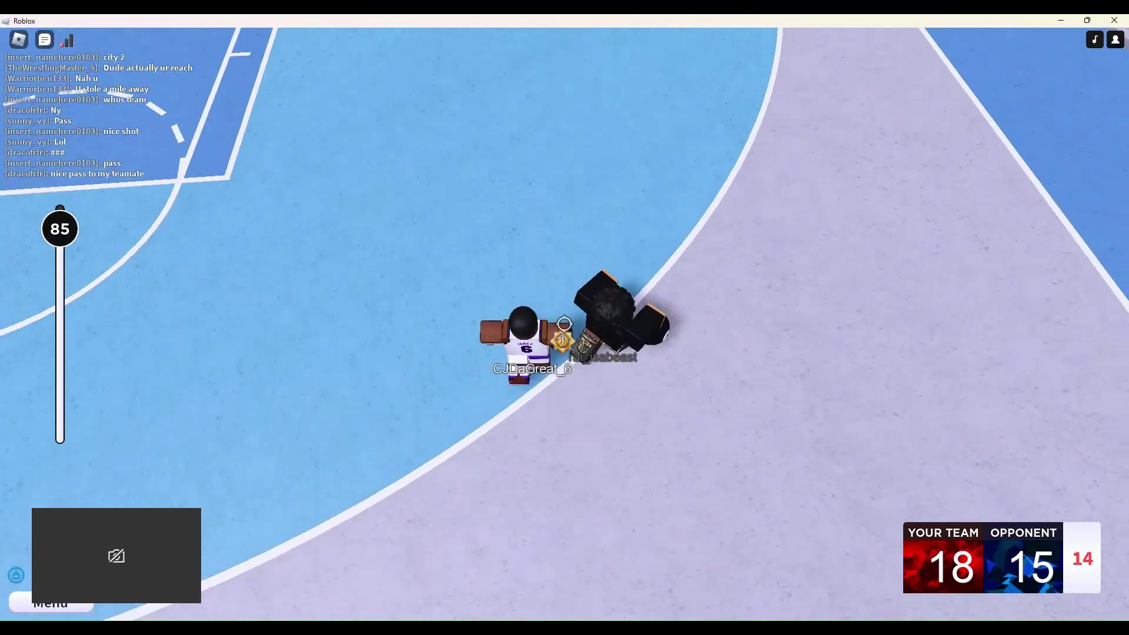
key(shift)
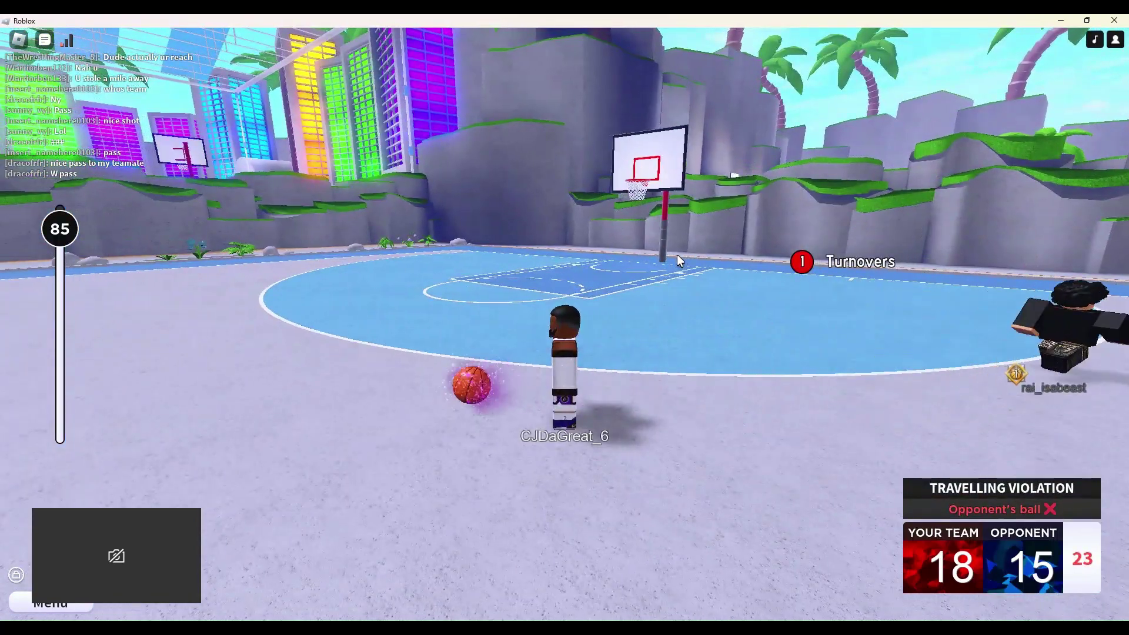
key(shift)
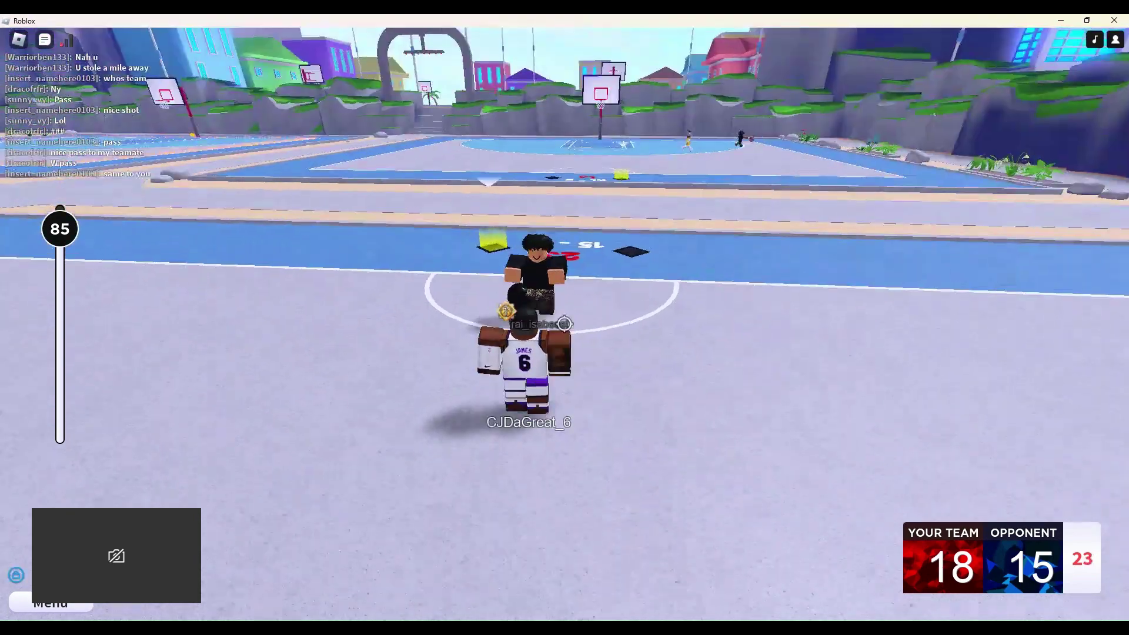
Shadow the opponent from centre court to the paint until their three ties 18–18.
key(w)
key(shift)
key(d)
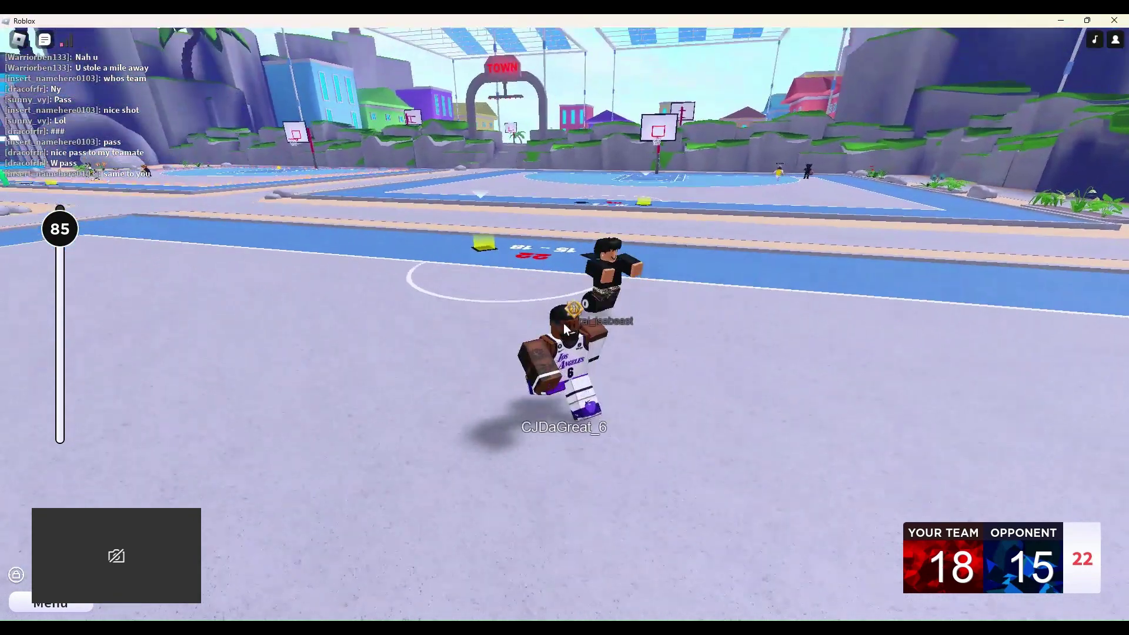
key(shift)
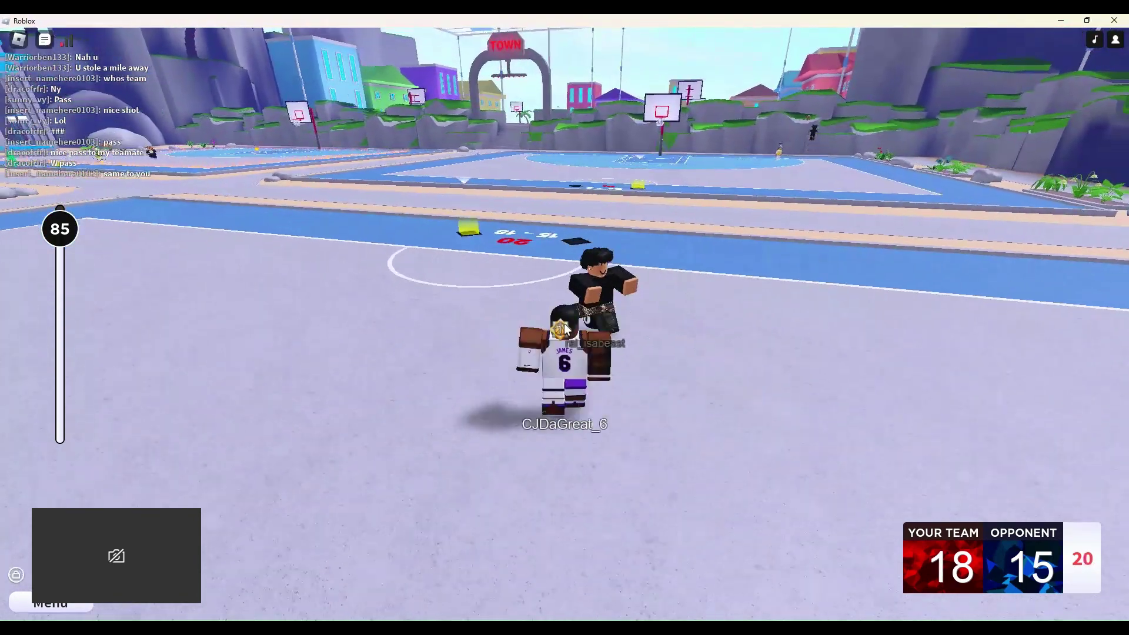
key(w)
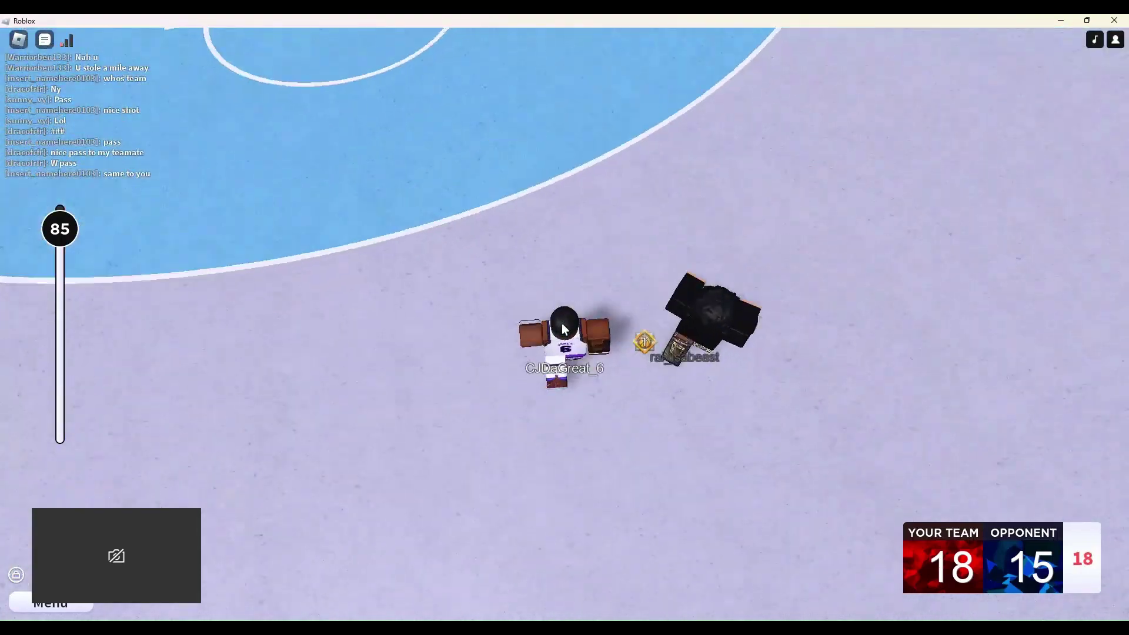
key(shift)
key(w)
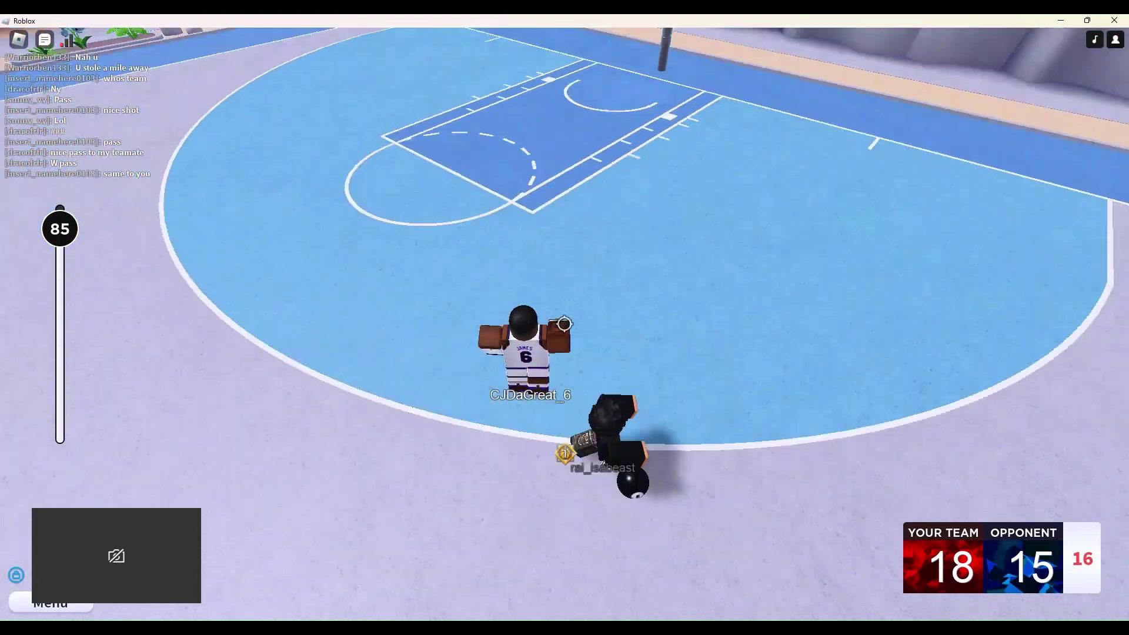
key(shift)
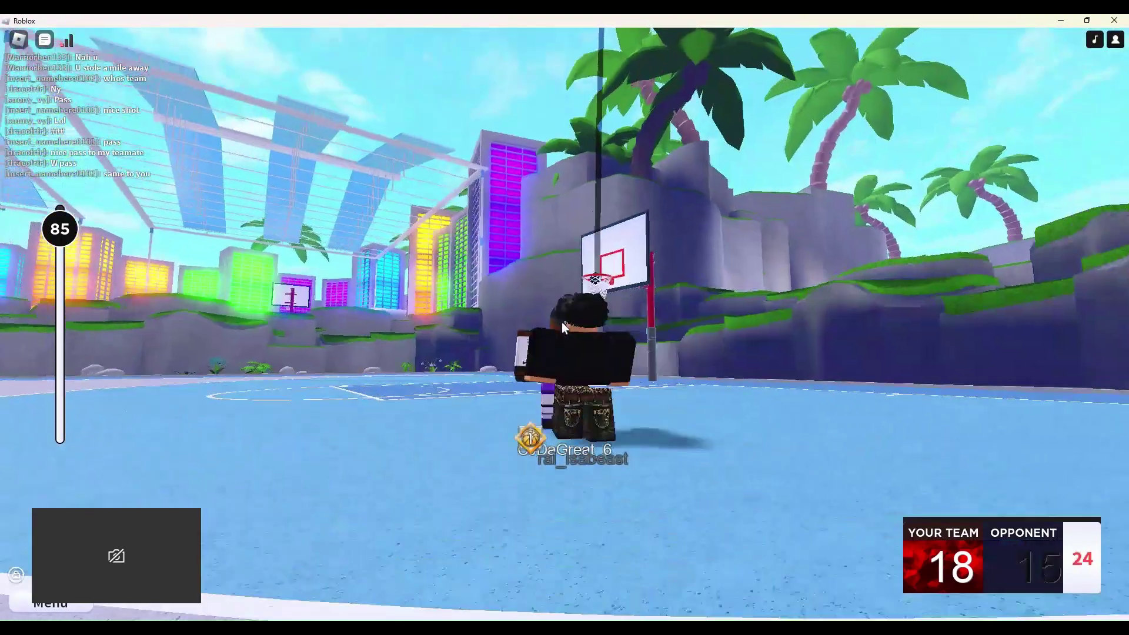
key(w)
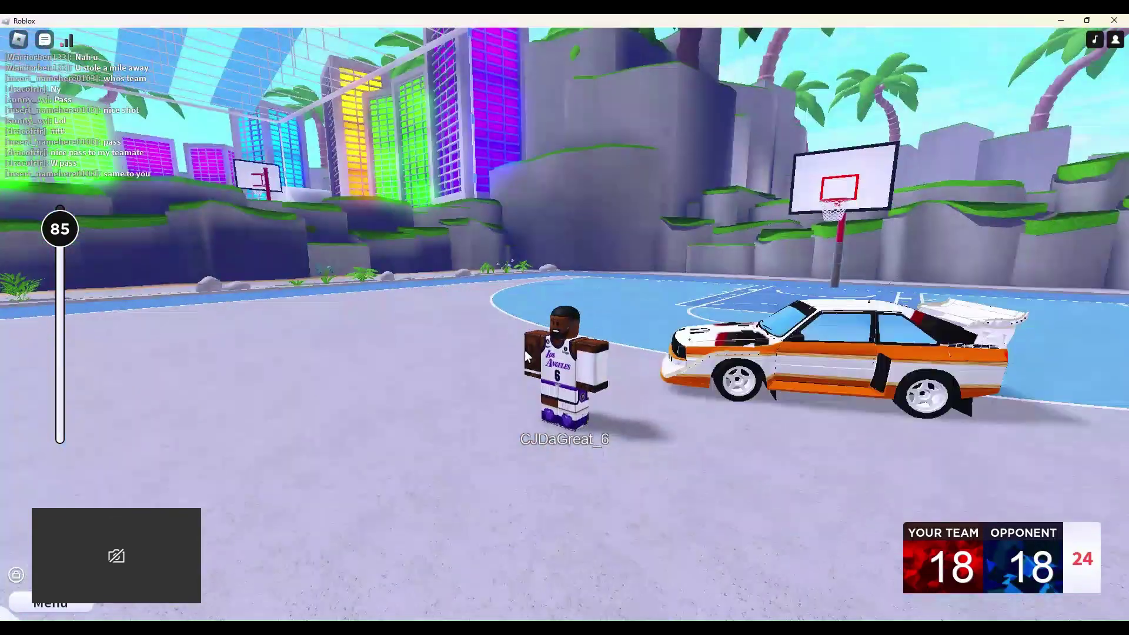
Bring the ball onto the court and dribble toward the far hoop.
key(shift)
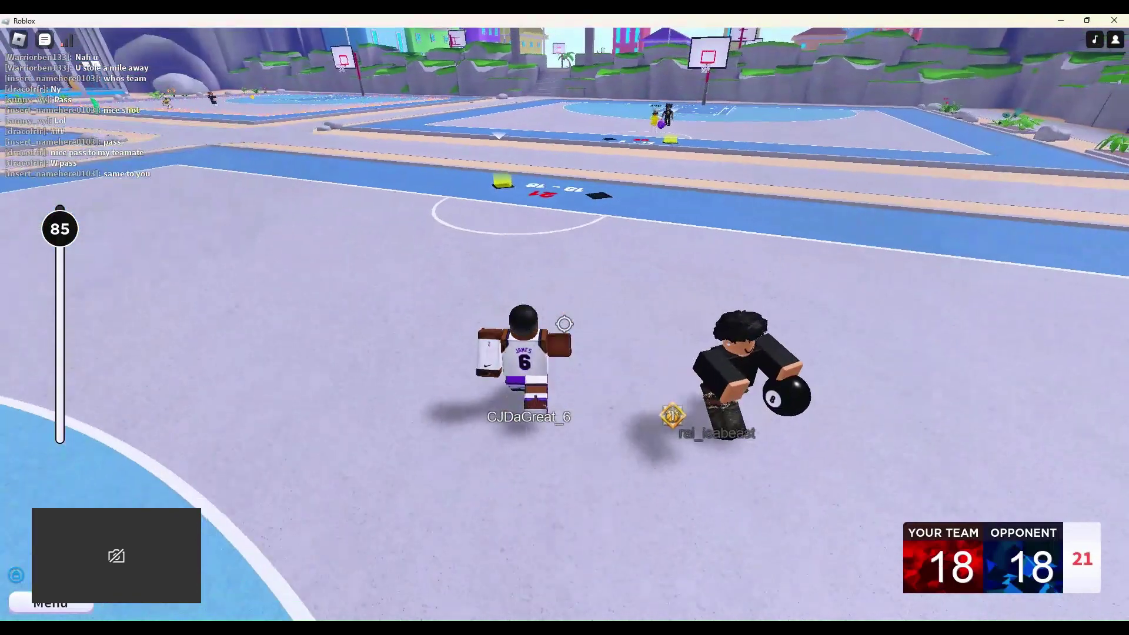
key(shift)
key(w)
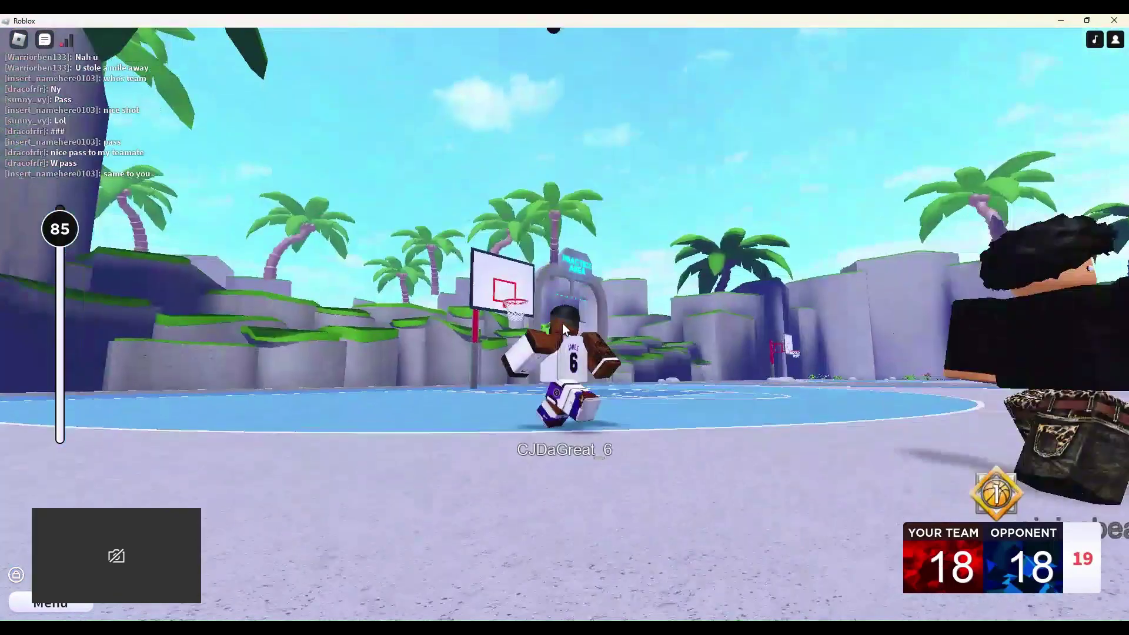
key(a)
key(w)
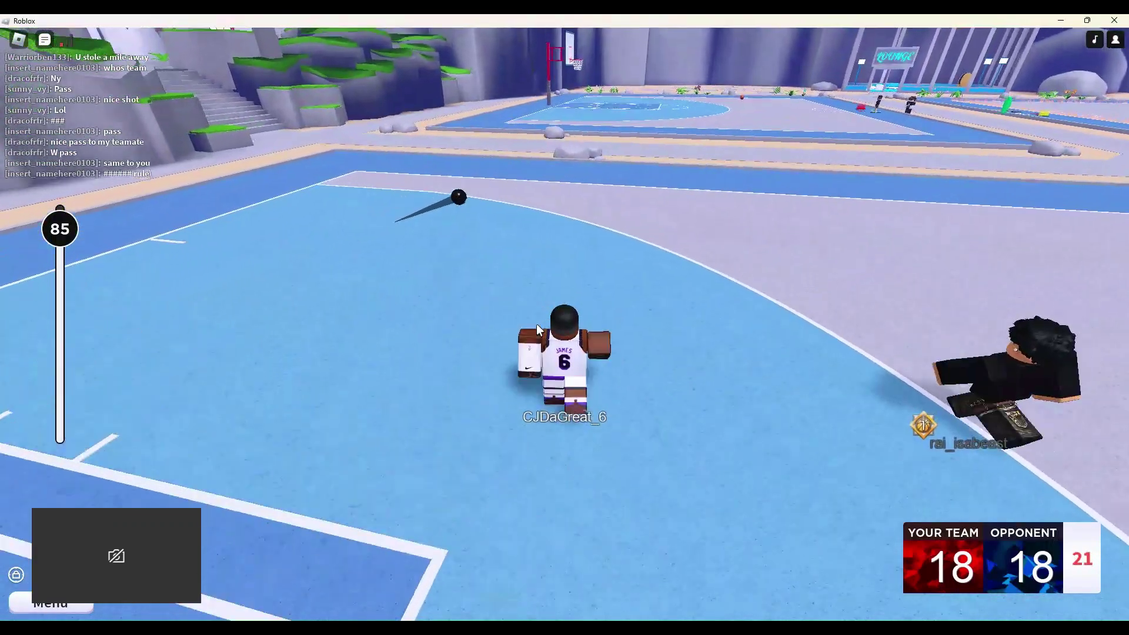
key(s)
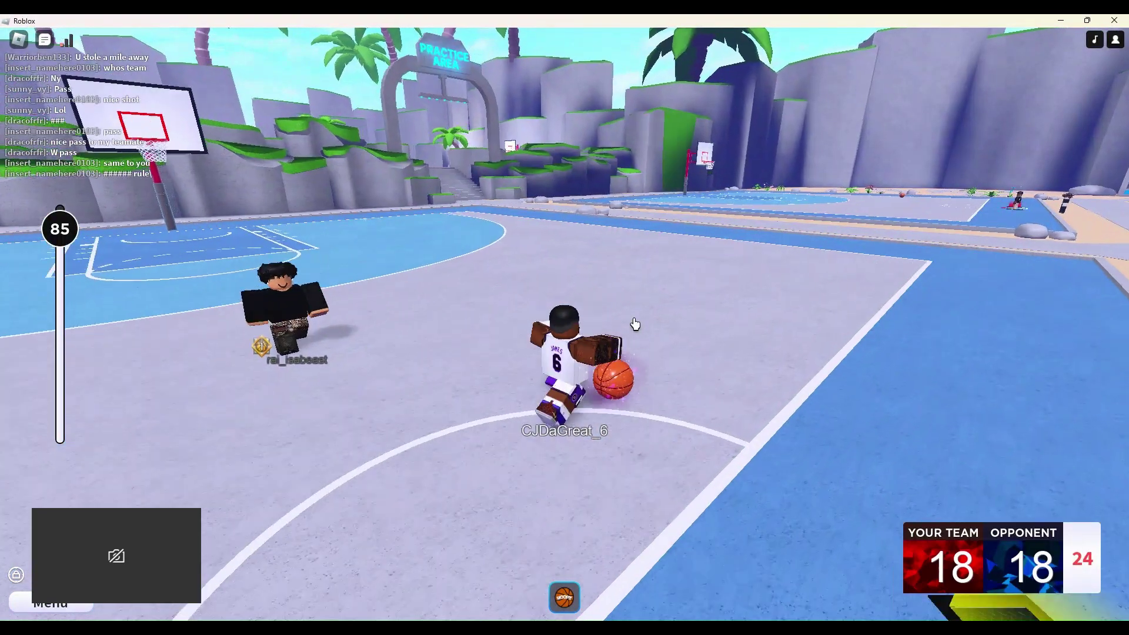
Dribble around the defender and sink the three for the 21–18 win.
key(w)
key(a)
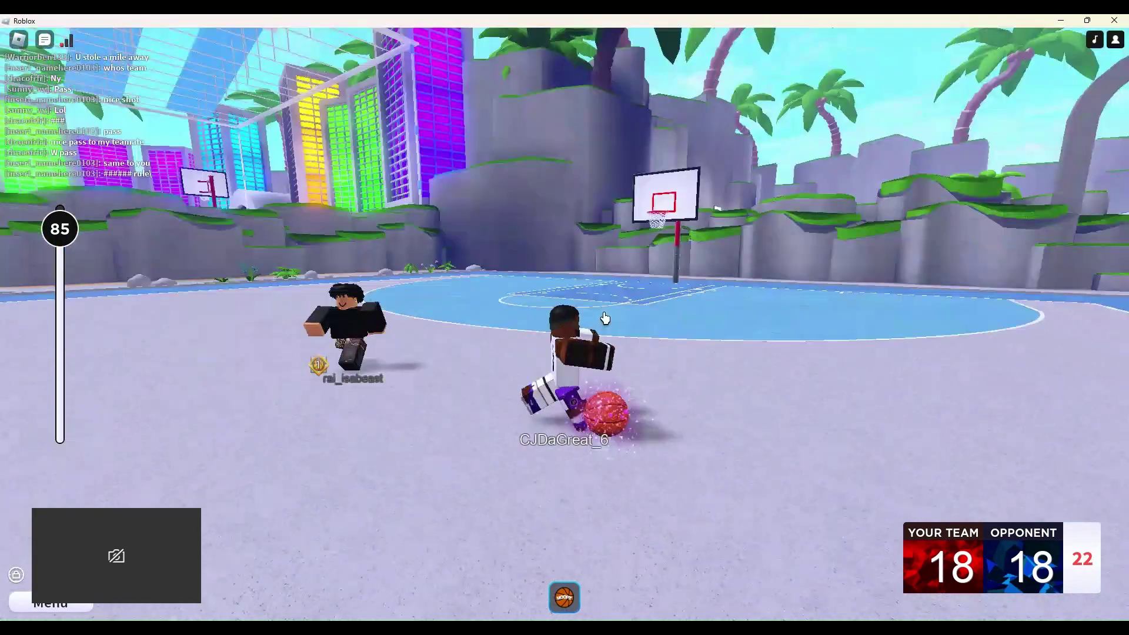
key(s)
key(a)
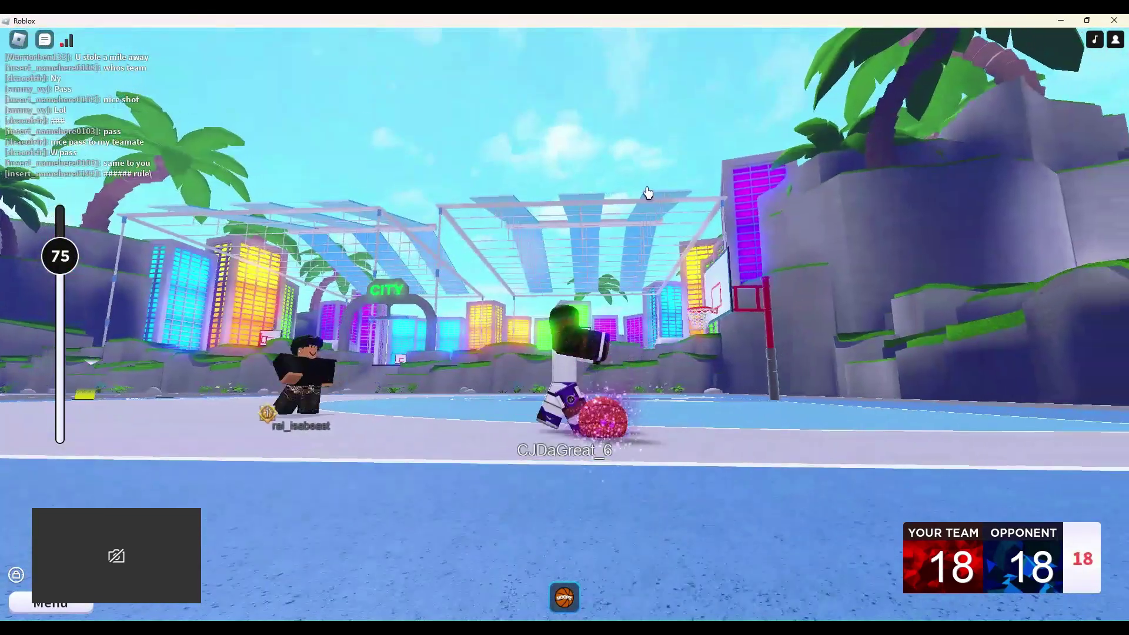
key(e)
key(w)
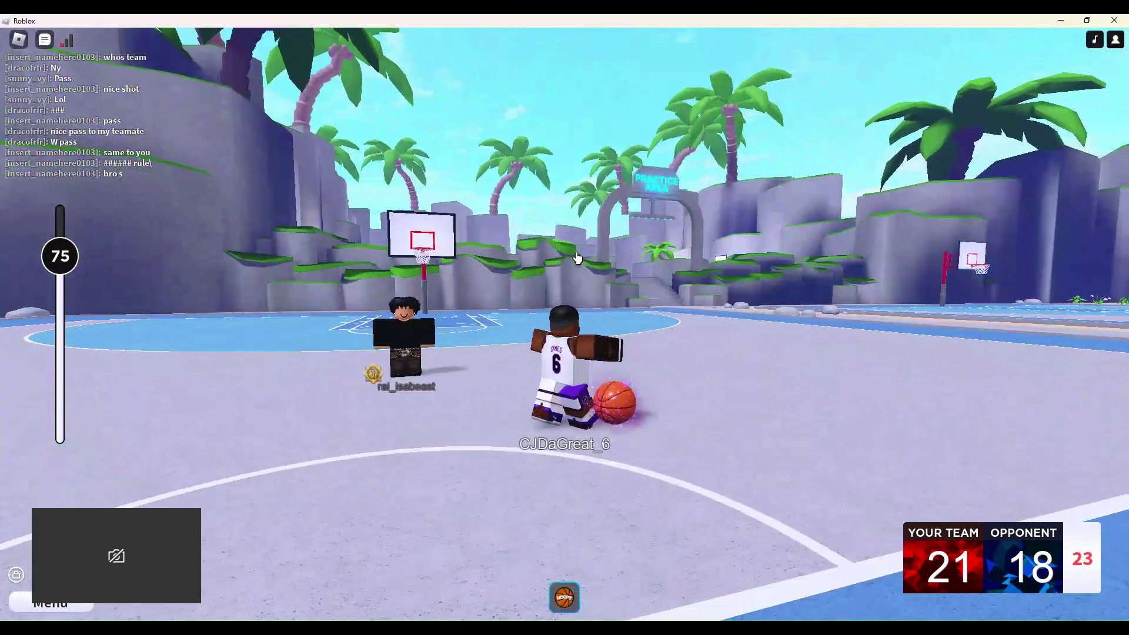
Dribble past the opponent toward the left hoop and release a shot.
key(w)
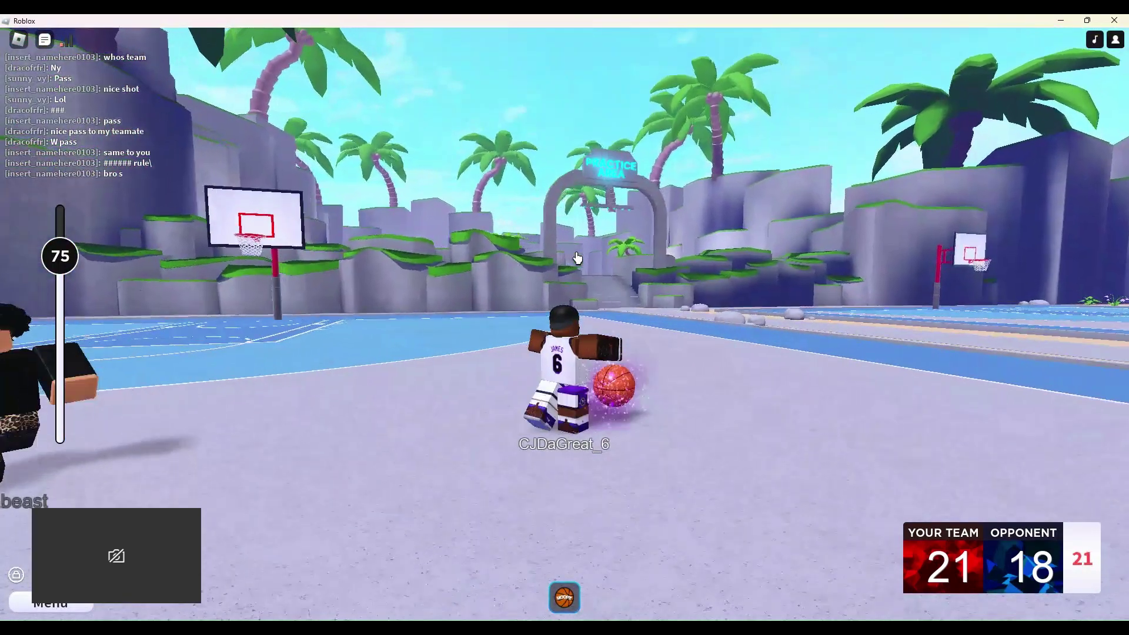
key(a)
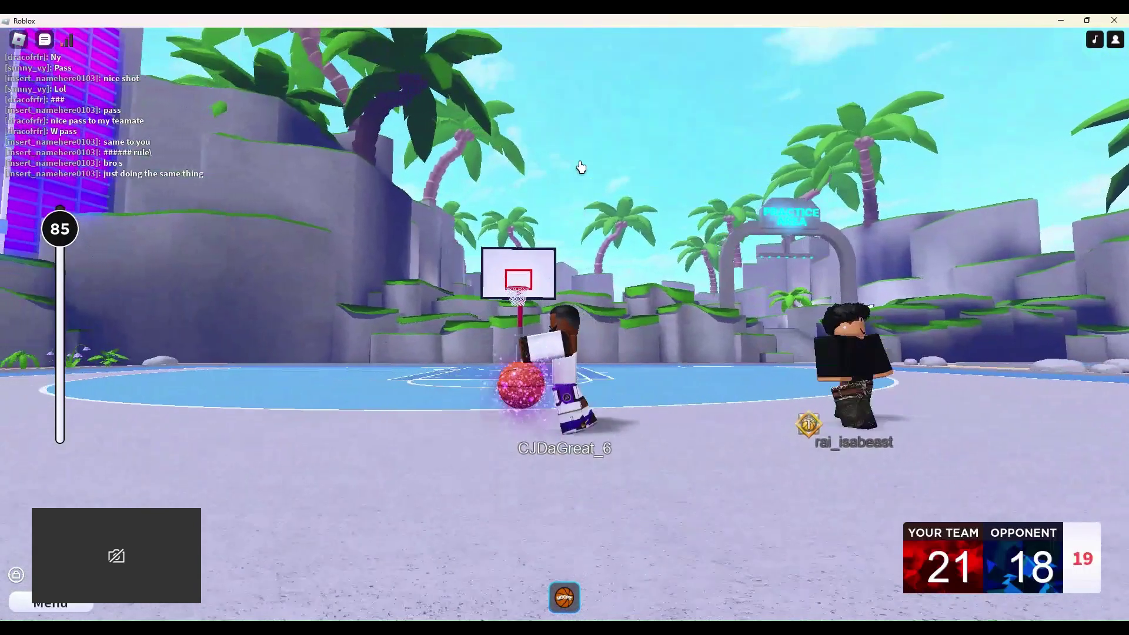
key(w)
click(584, 166)
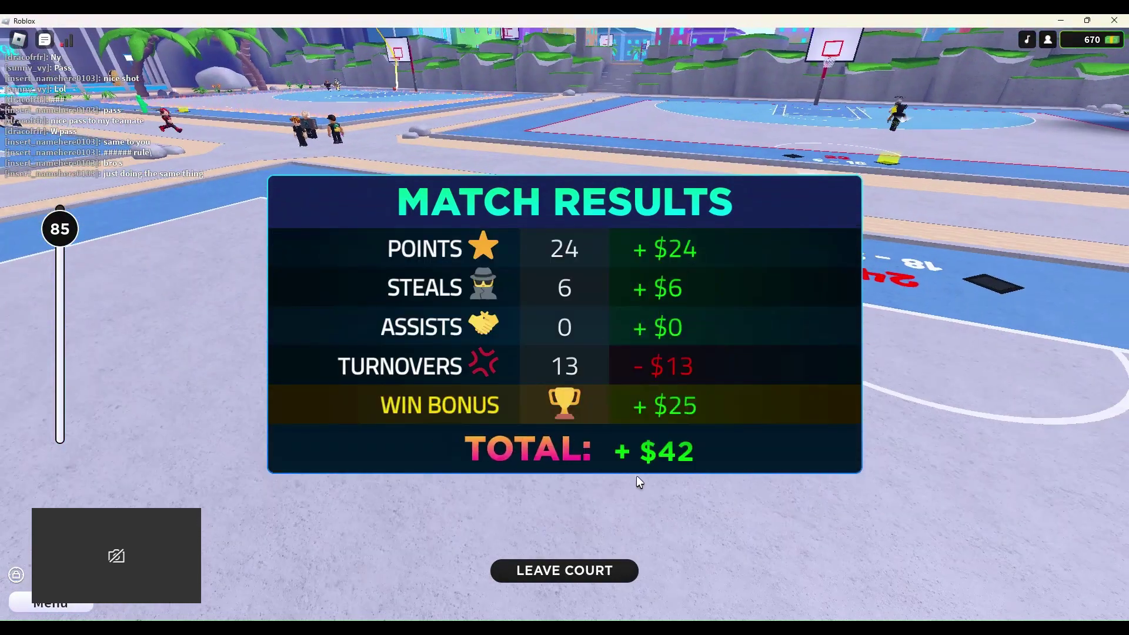
Dismiss Match Results, walk off the court, and open the Profile tile from the menu.
click(833, 201)
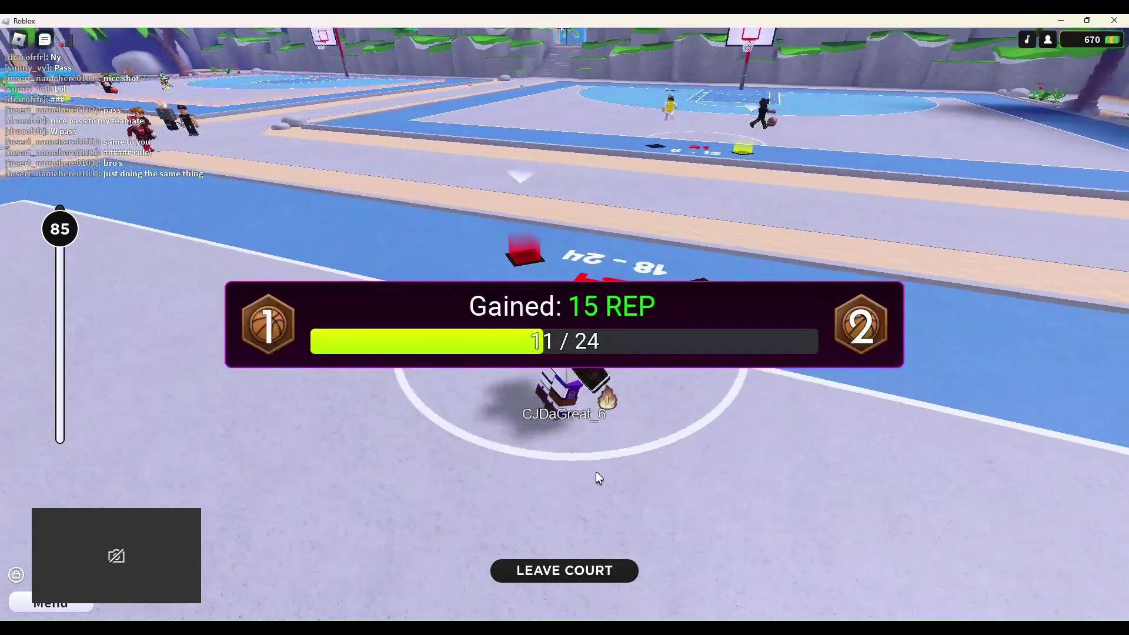
key(w)
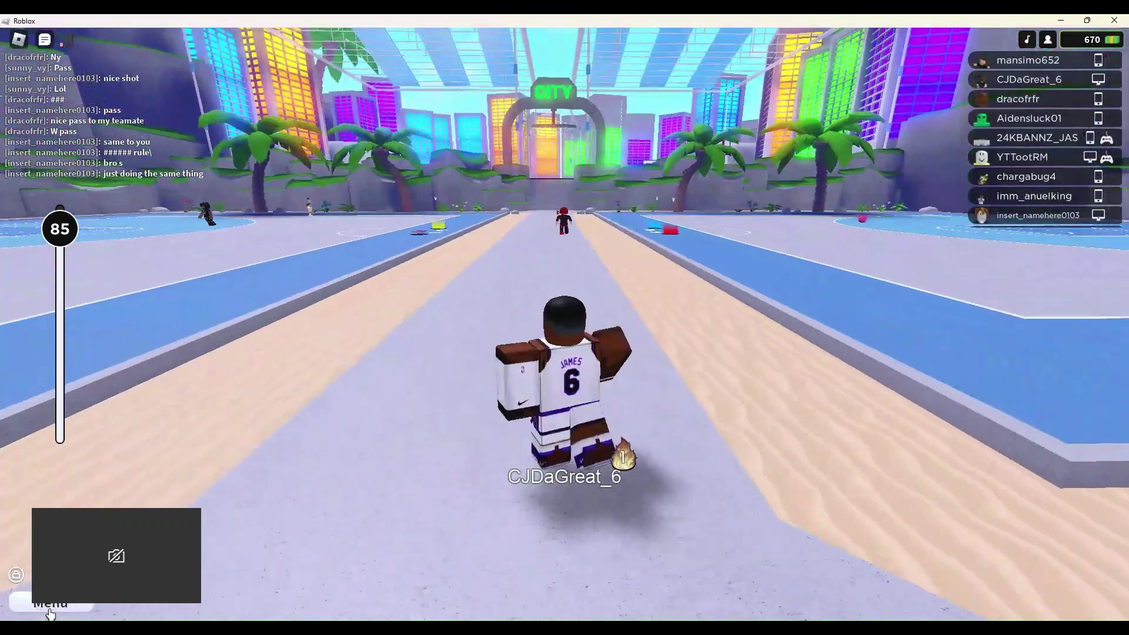
key(m)
click(522, 232)
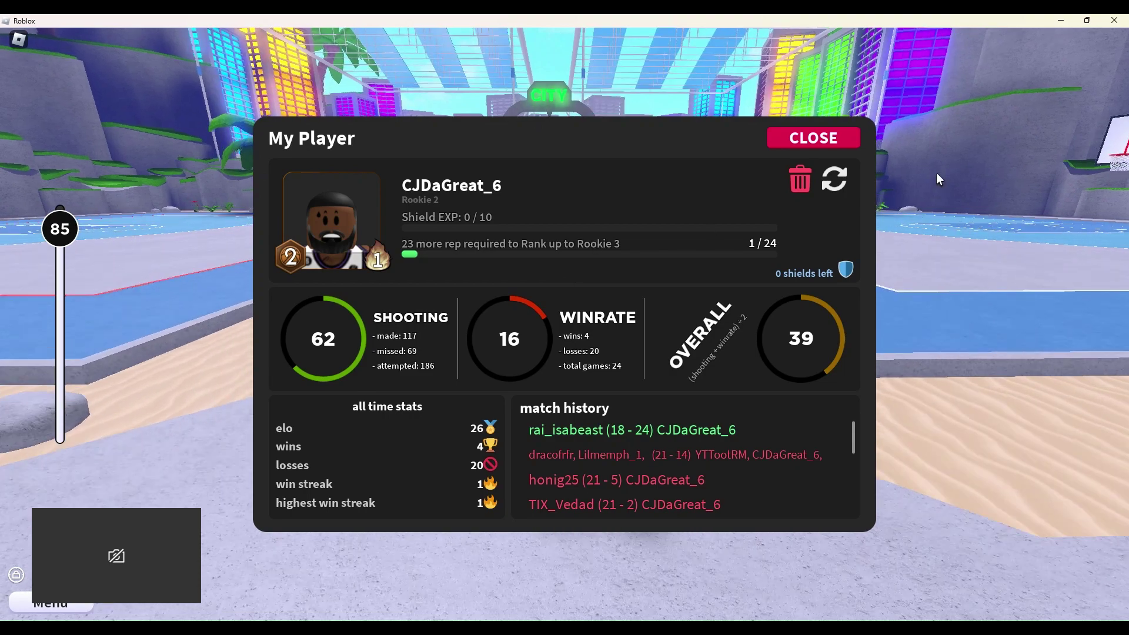
Close the My Player stats panel, reopen the profile once, and close it again.
click(820, 140)
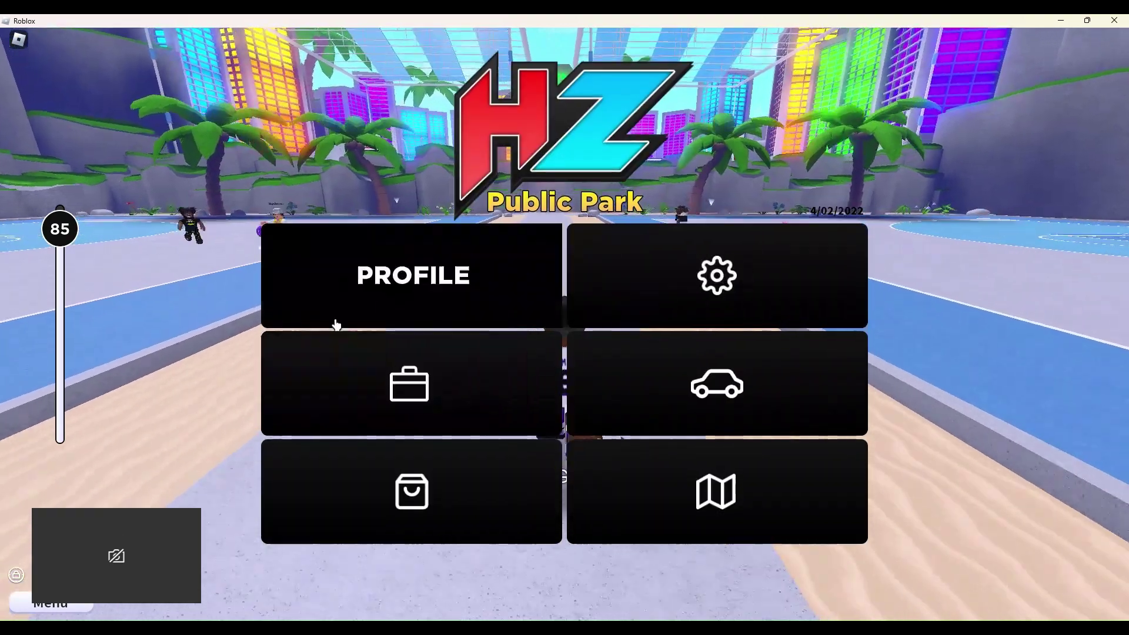
click(335, 320)
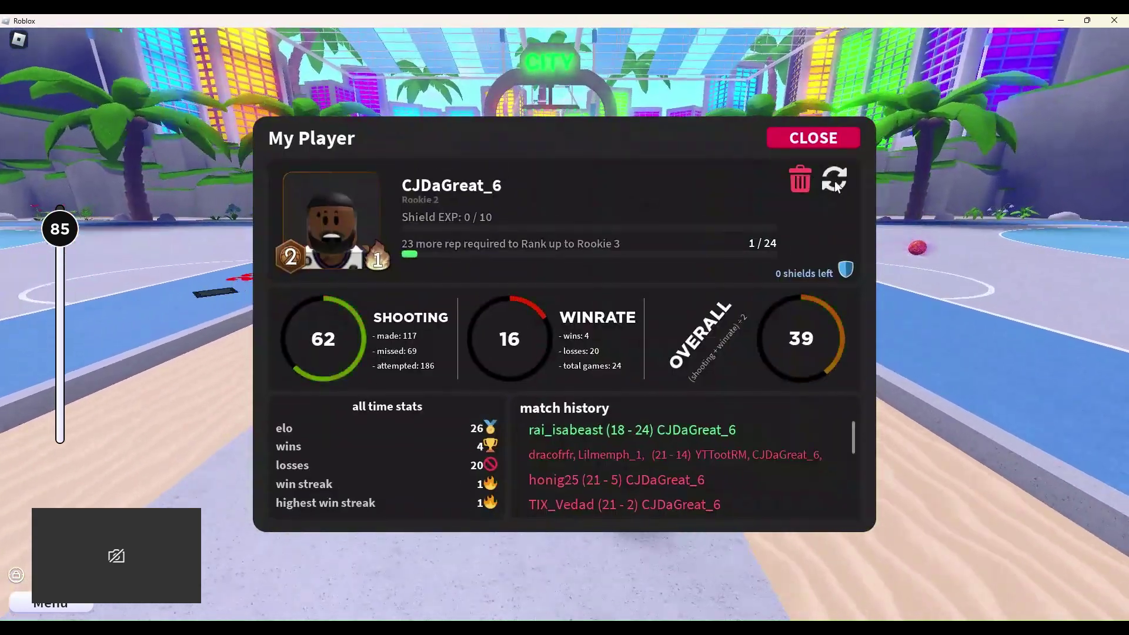
click(811, 141)
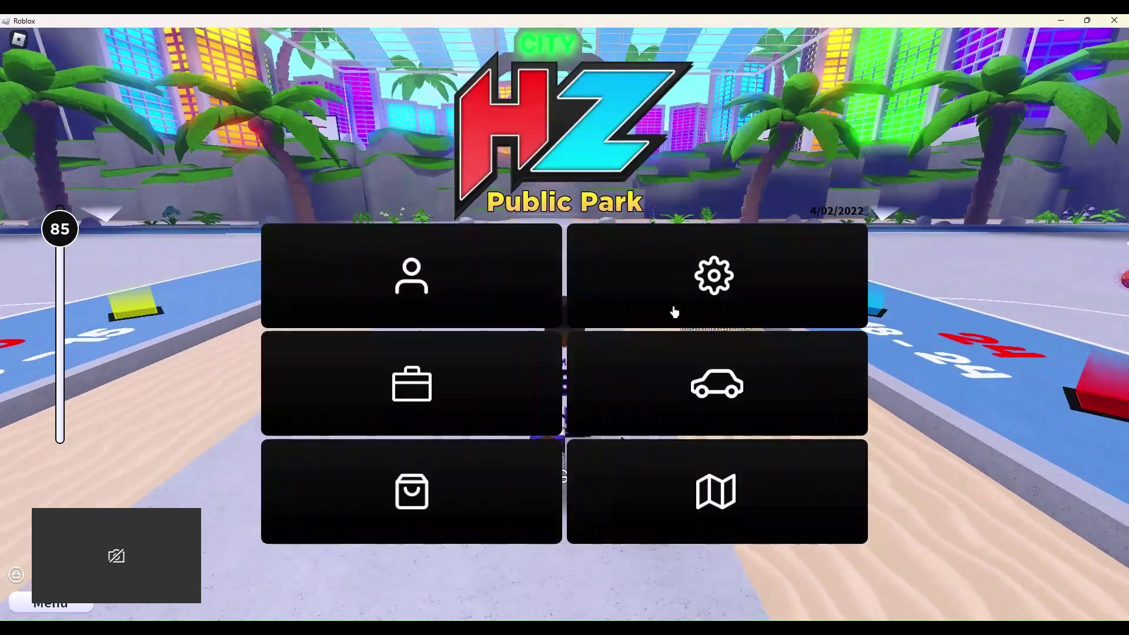
Leave the menu and run through the park toward the Practice Area arch.
click(42, 609)
key(w)
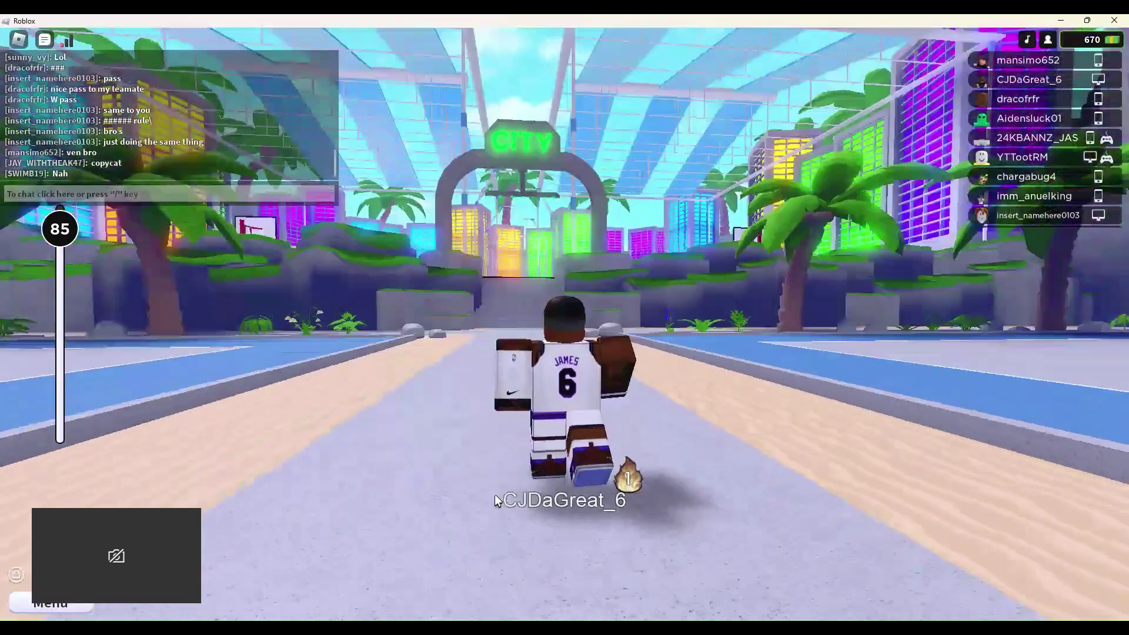
key(d)
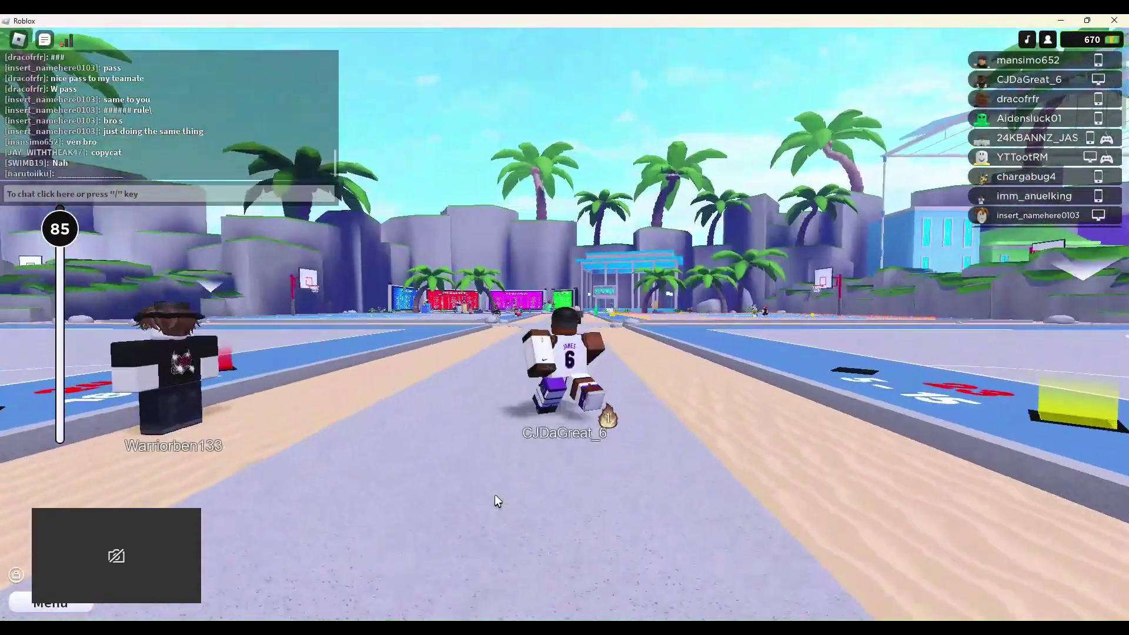
key(a)
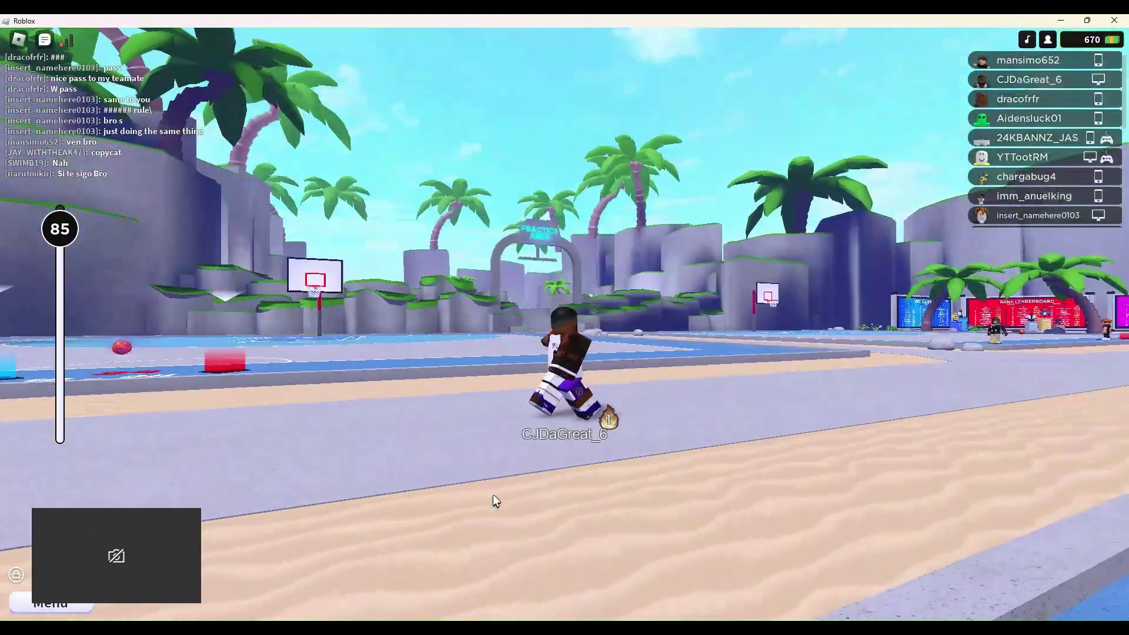
key(w)
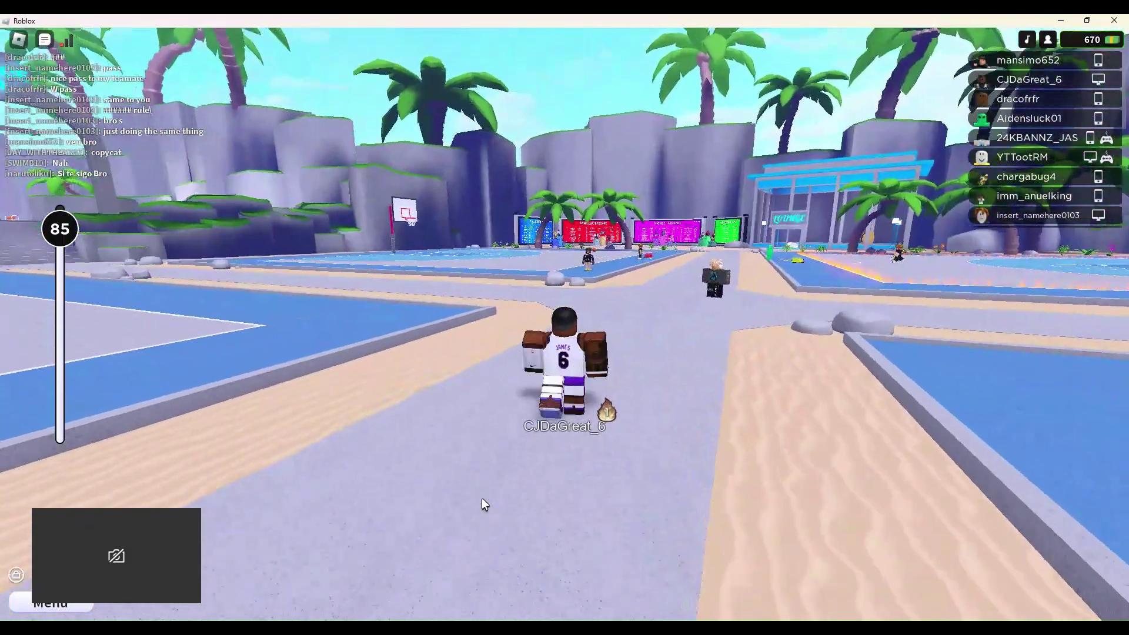
key(a)
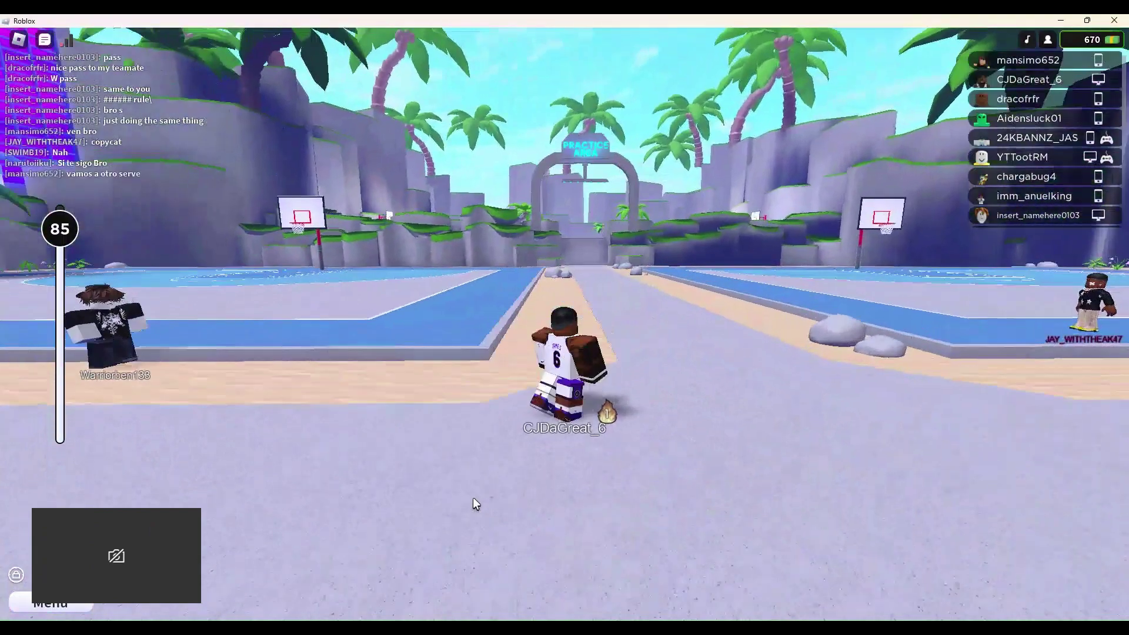
Run along the path and up the stairs into the Practice Area, then open the menu.
key(d)
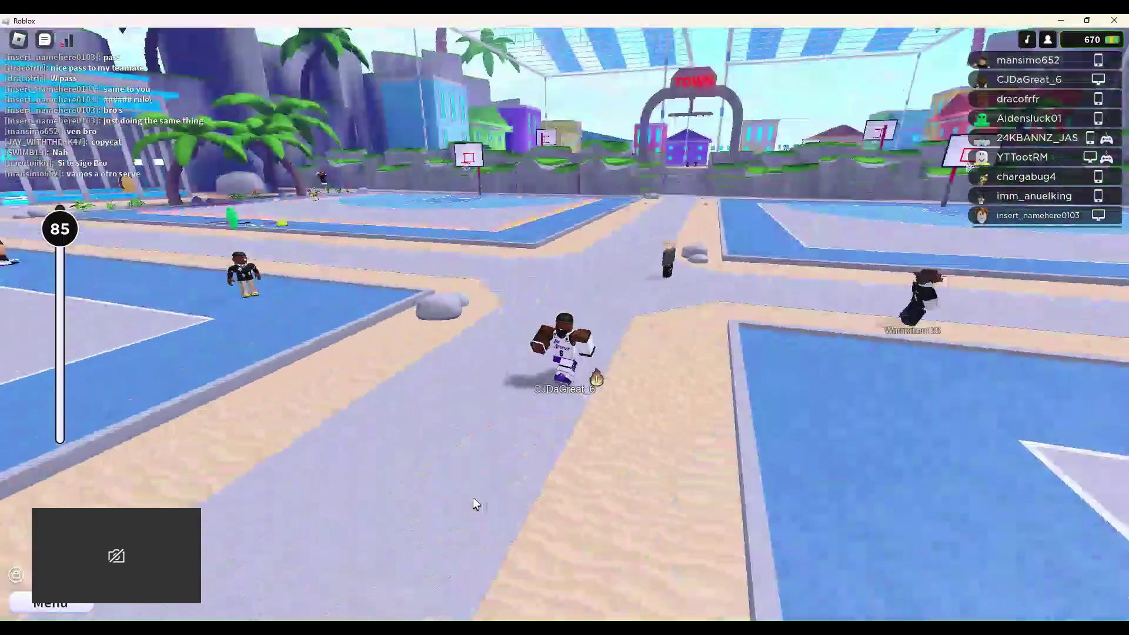
key(s)
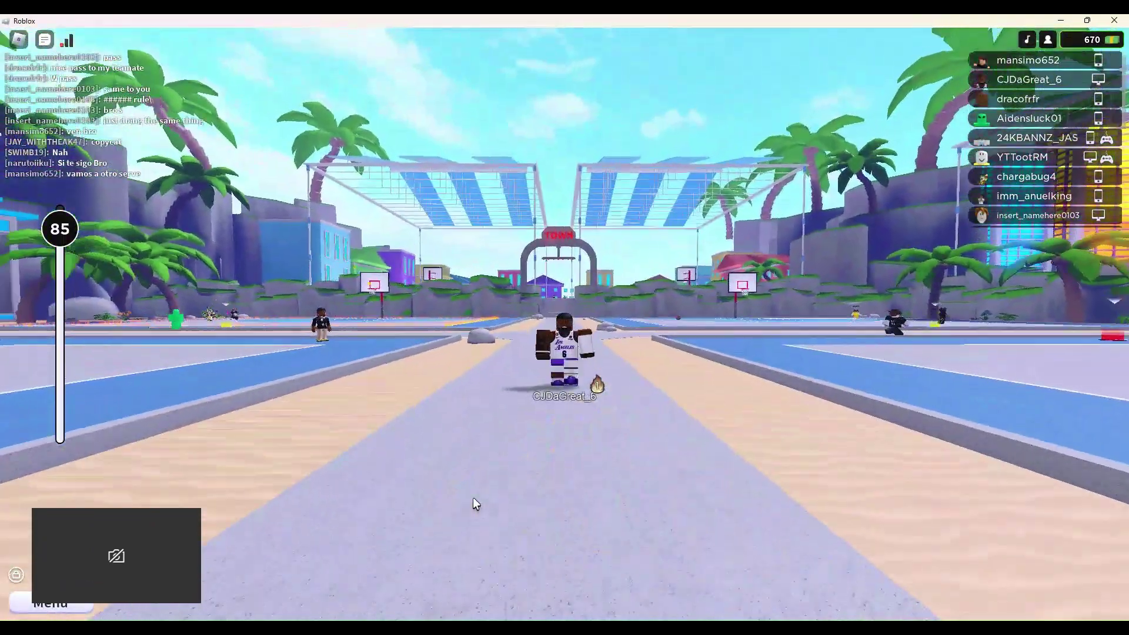
key(s)
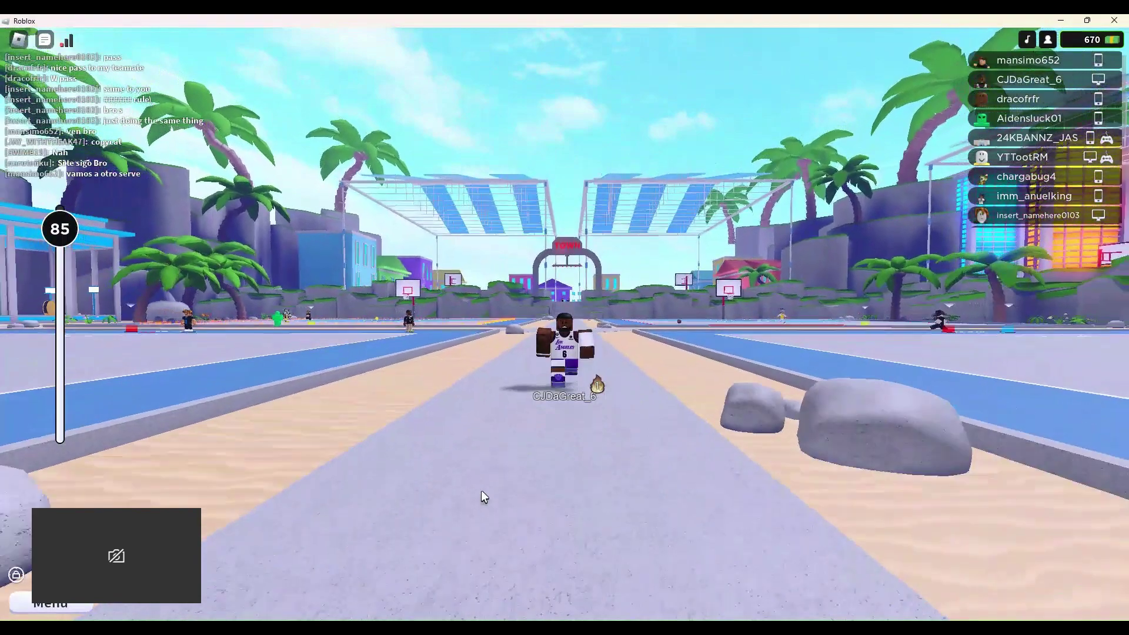
key(s)
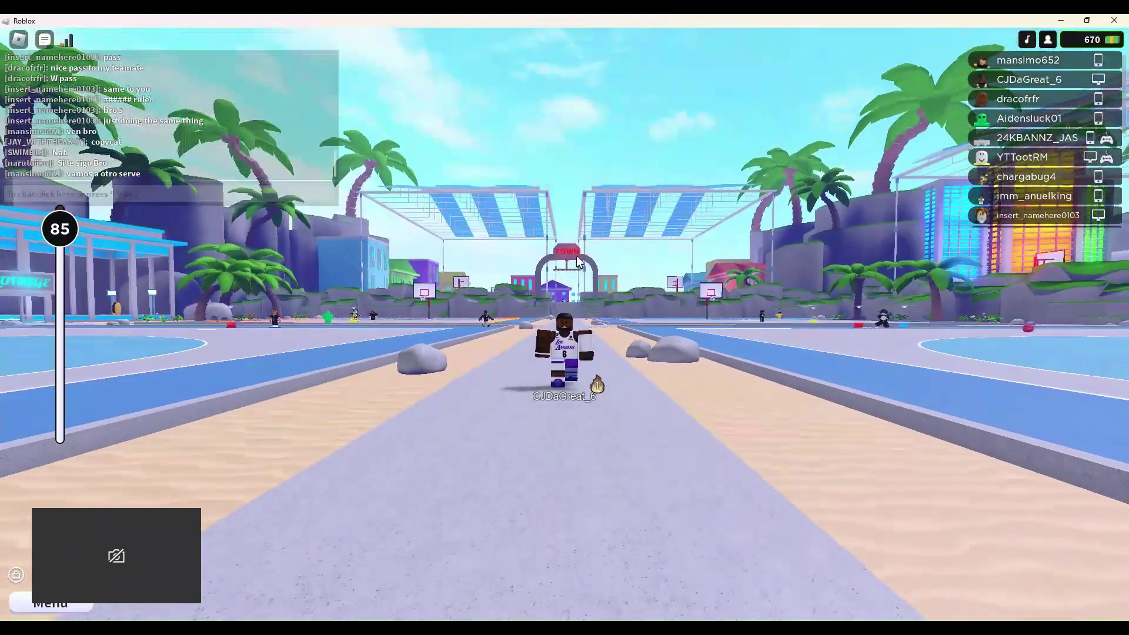
key(s)
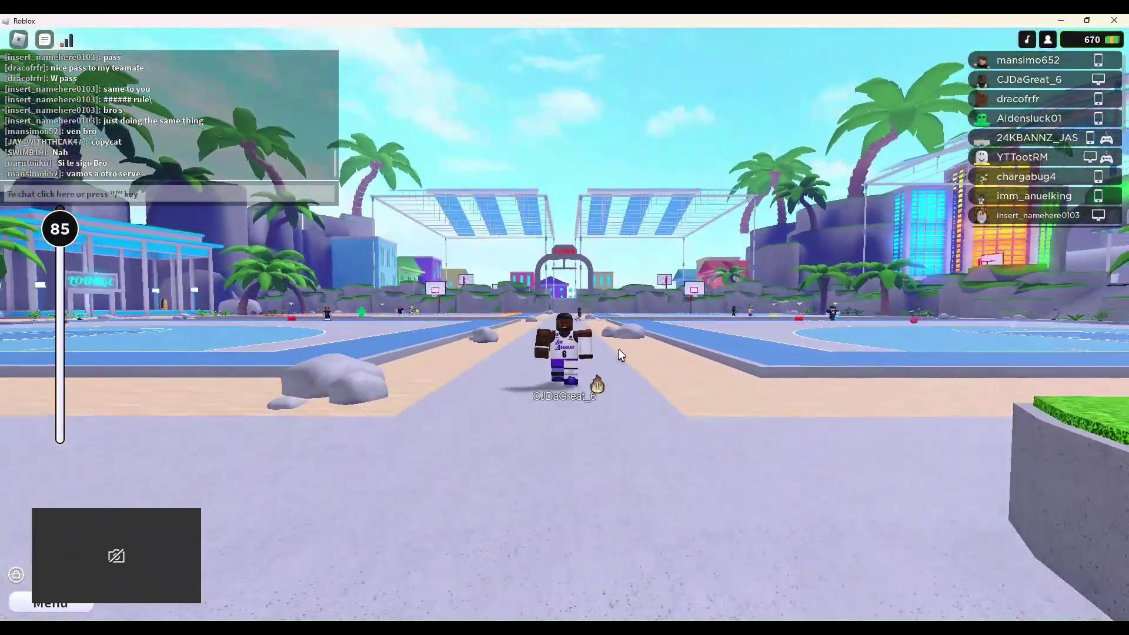
key(d)
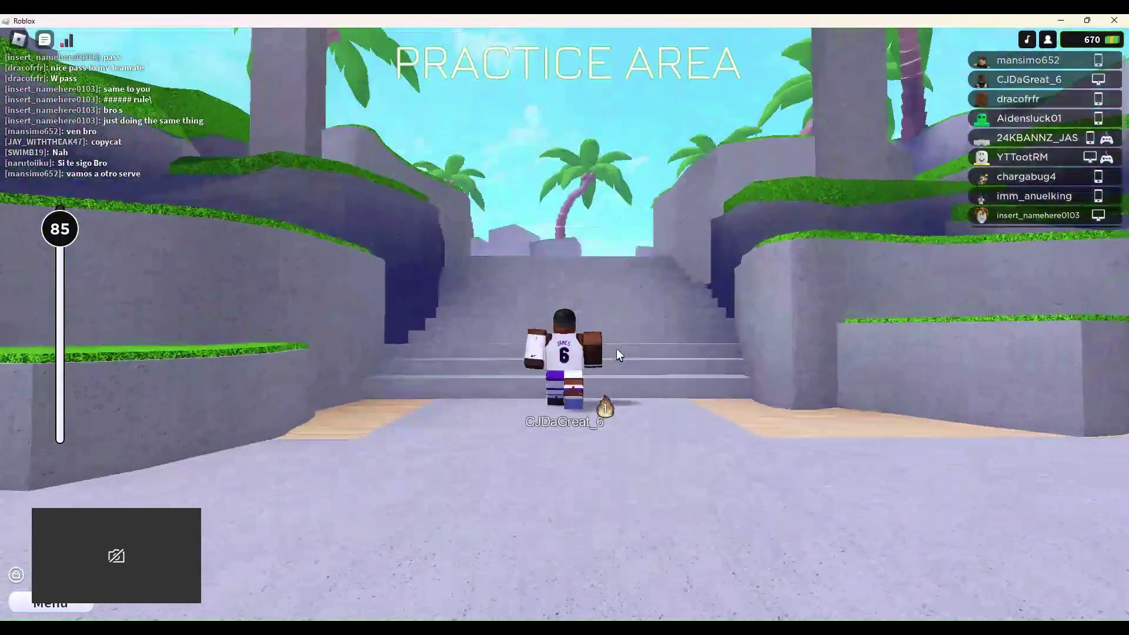
key(w)
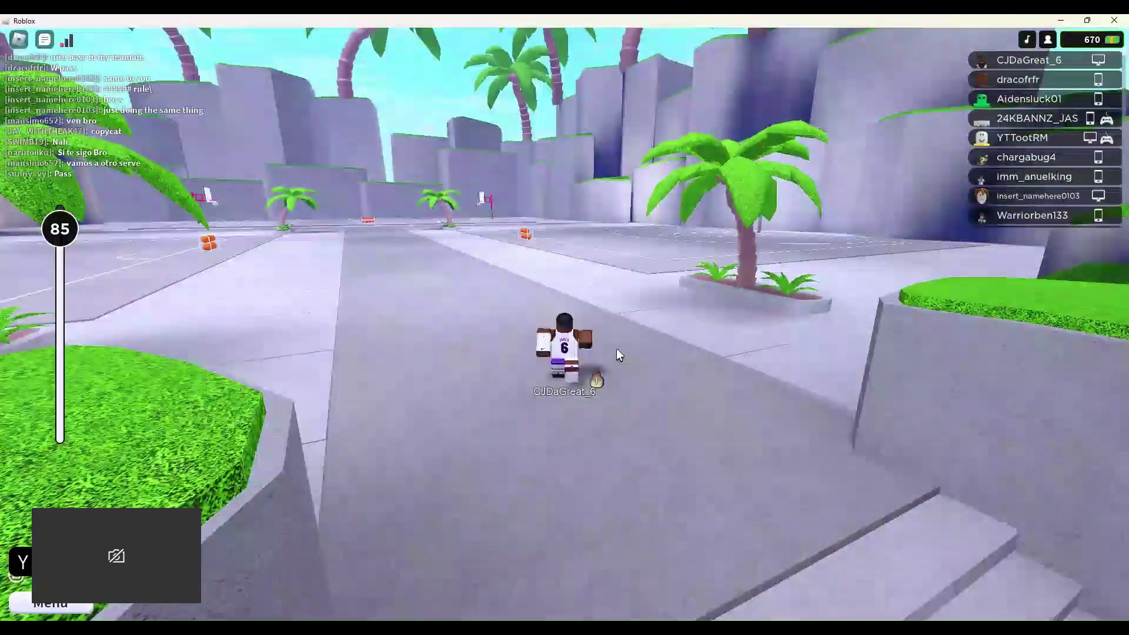
key(y)
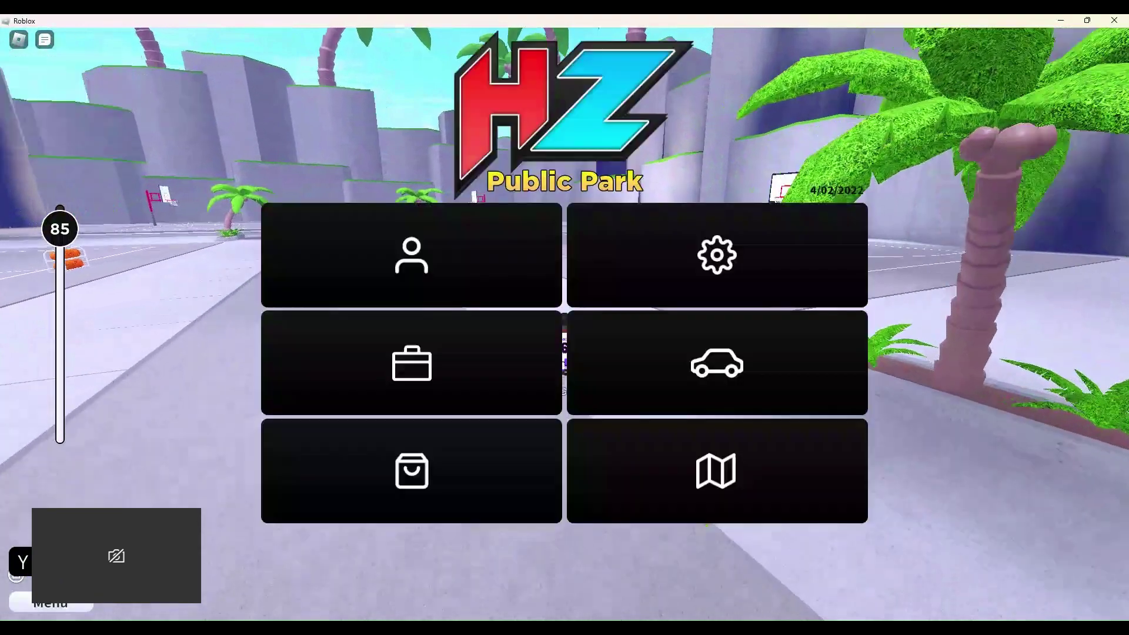
click(436, 373)
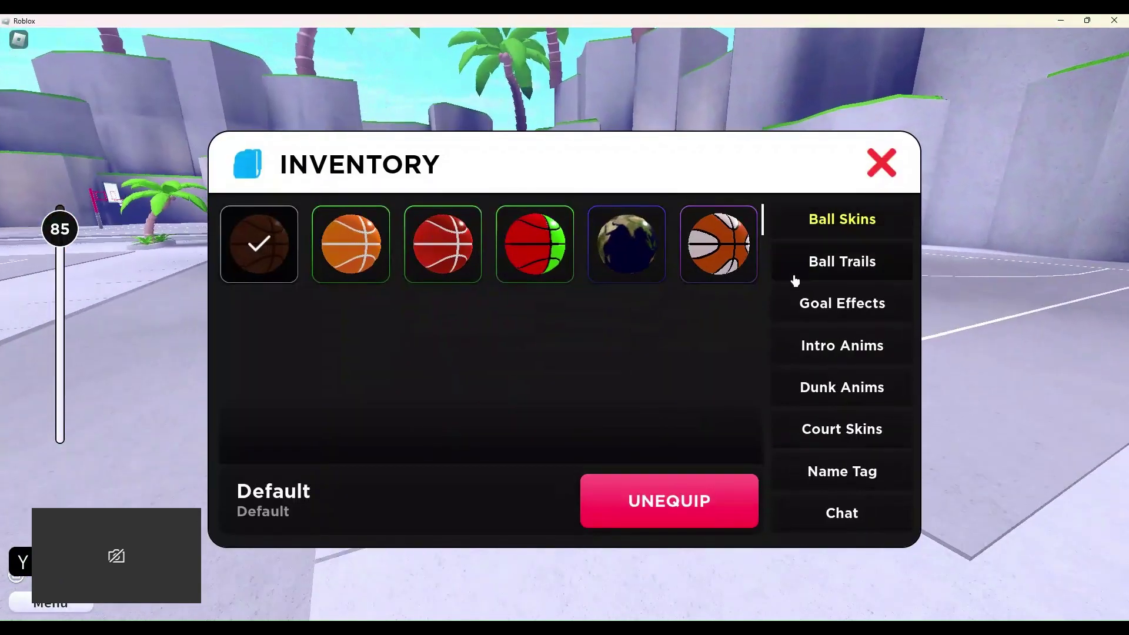
click(817, 257)
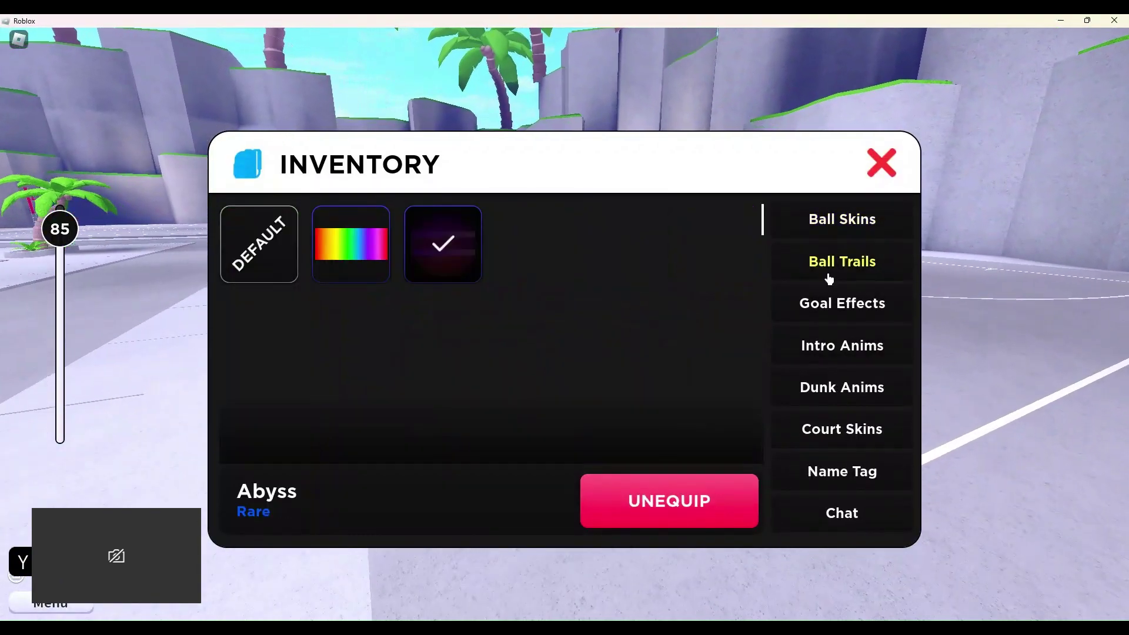
click(821, 317)
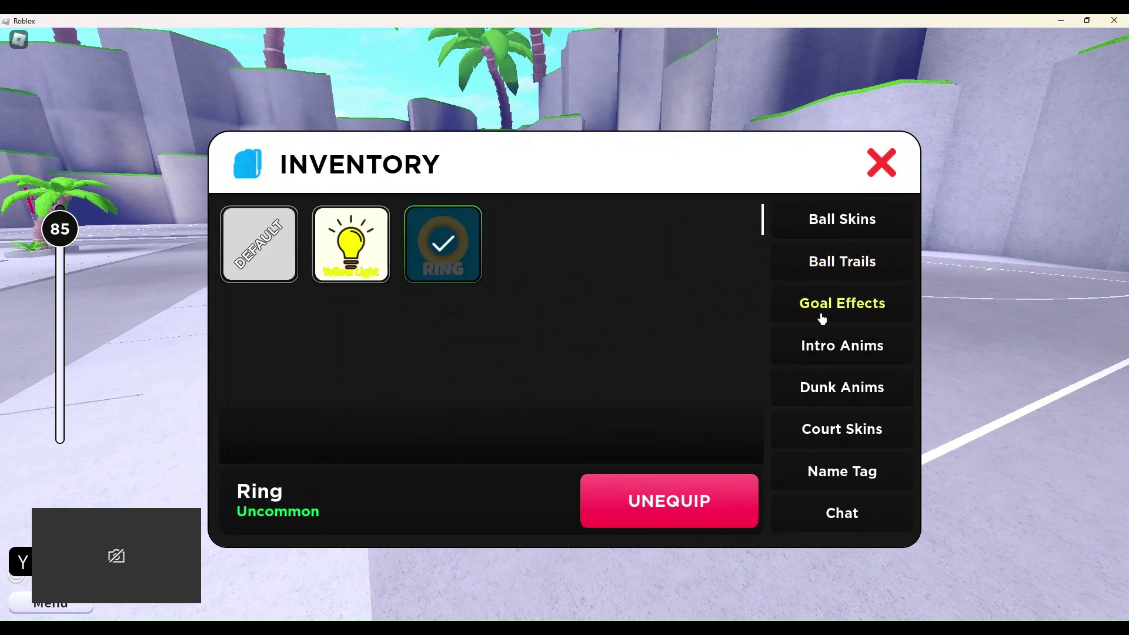
click(818, 363)
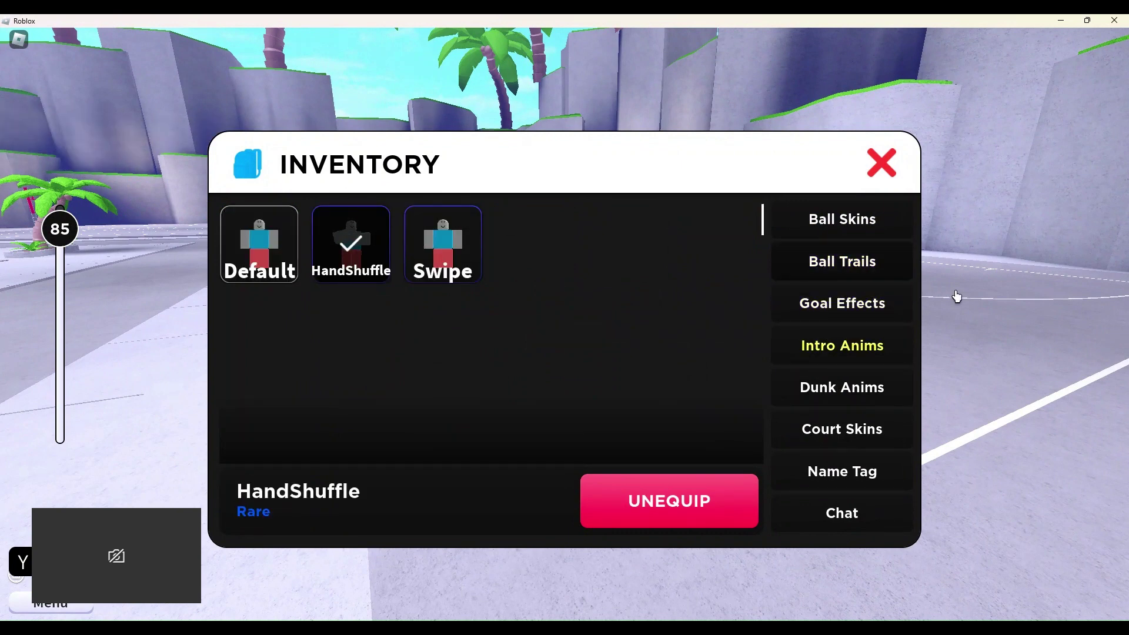
click(852, 389)
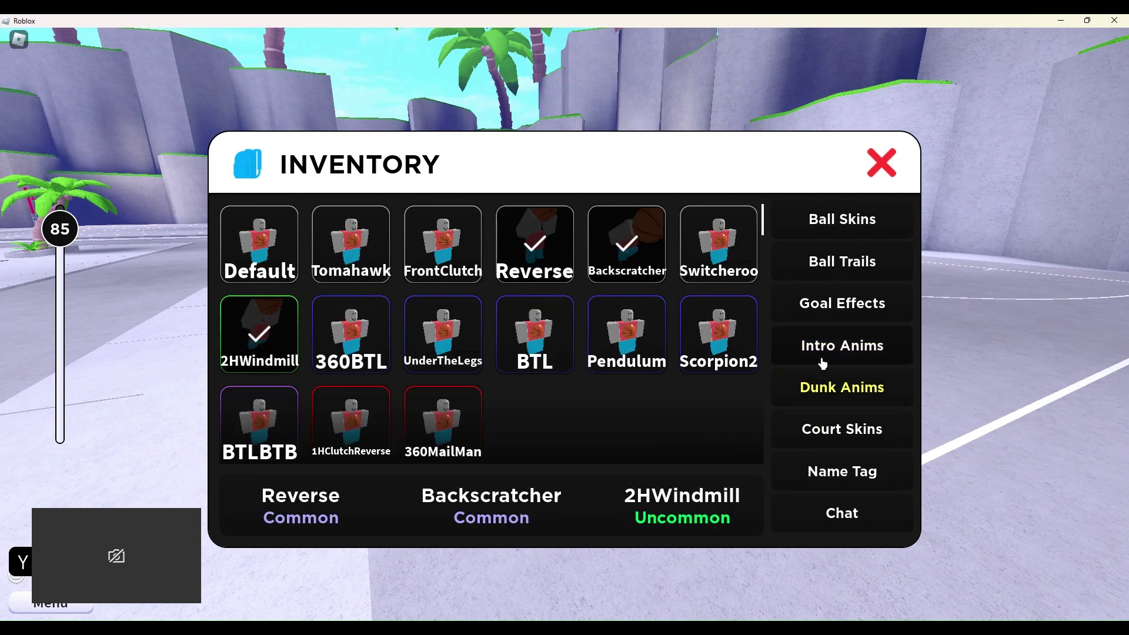
click(862, 430)
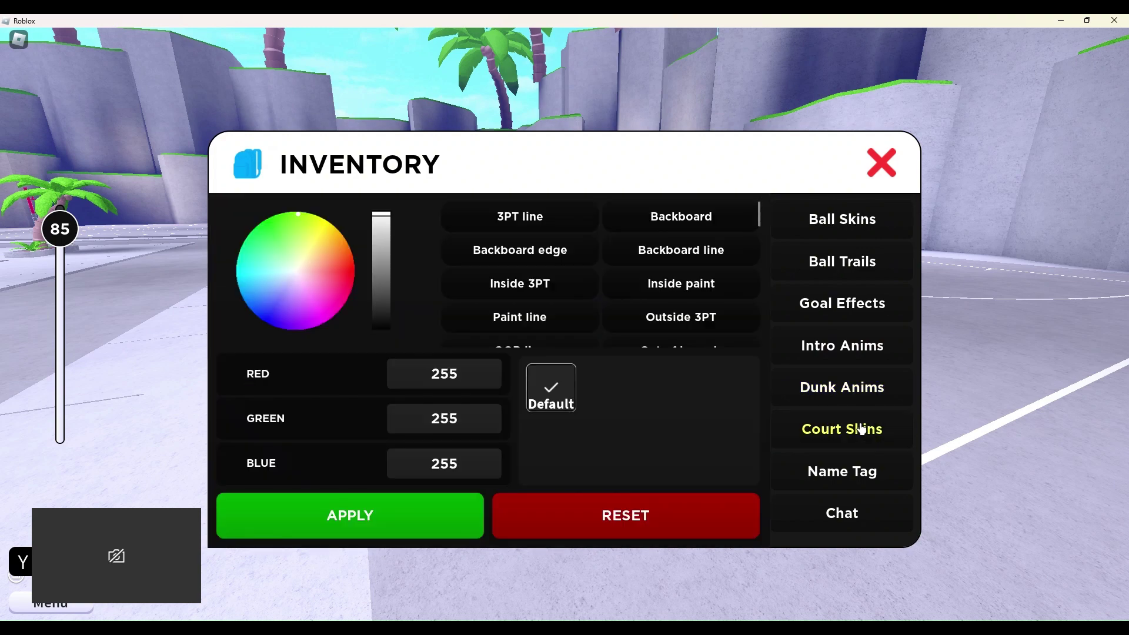
click(880, 162)
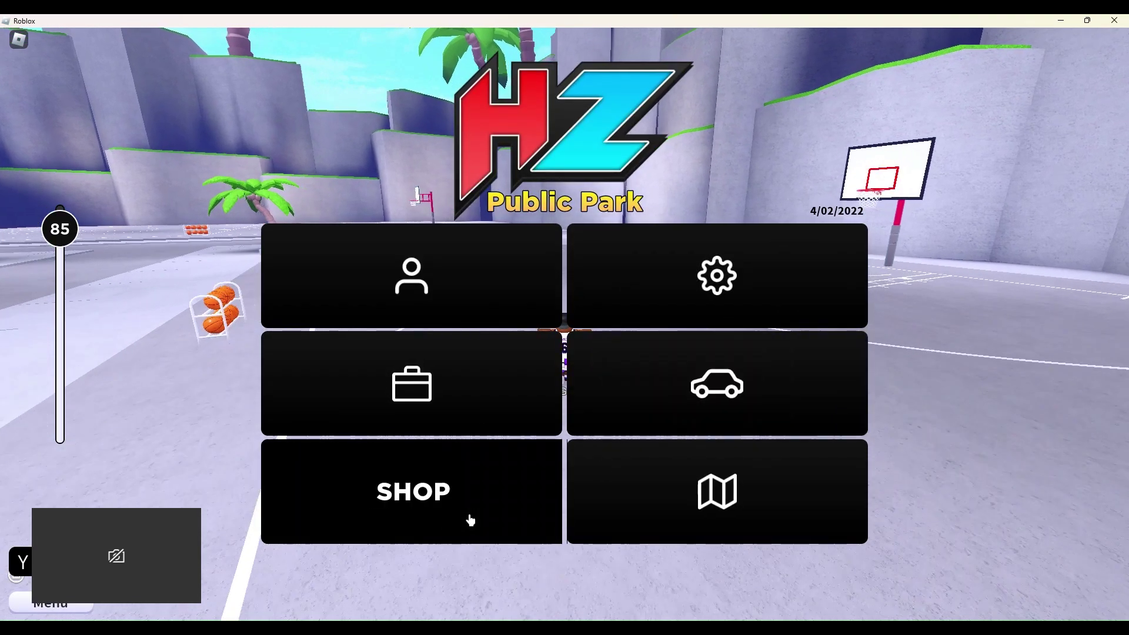
click(469, 521)
click(822, 388)
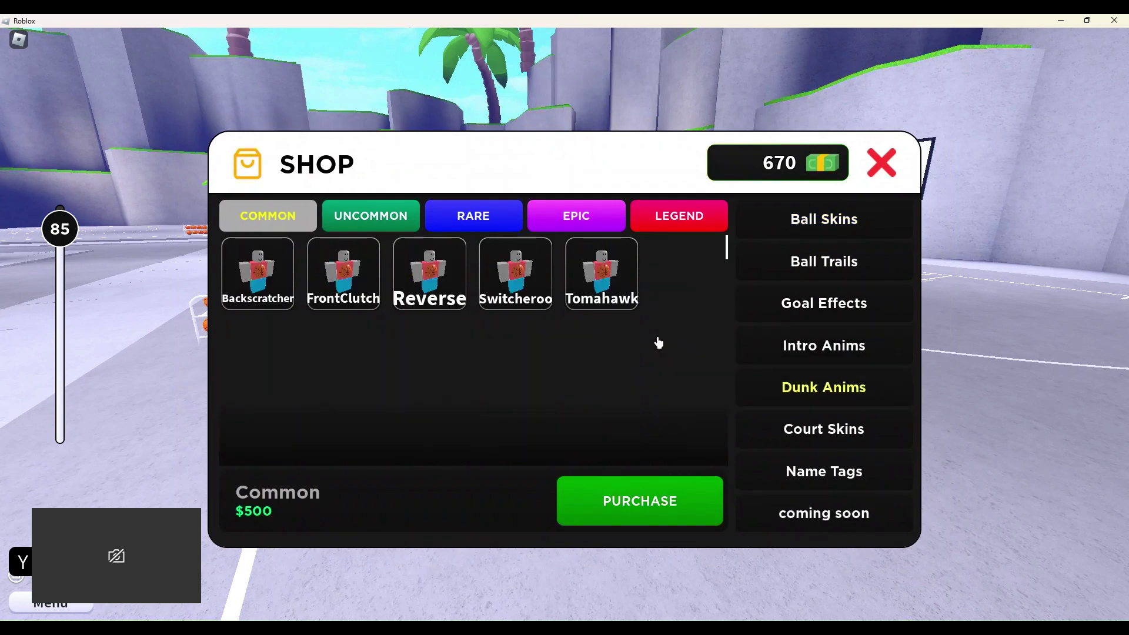
click(450, 226)
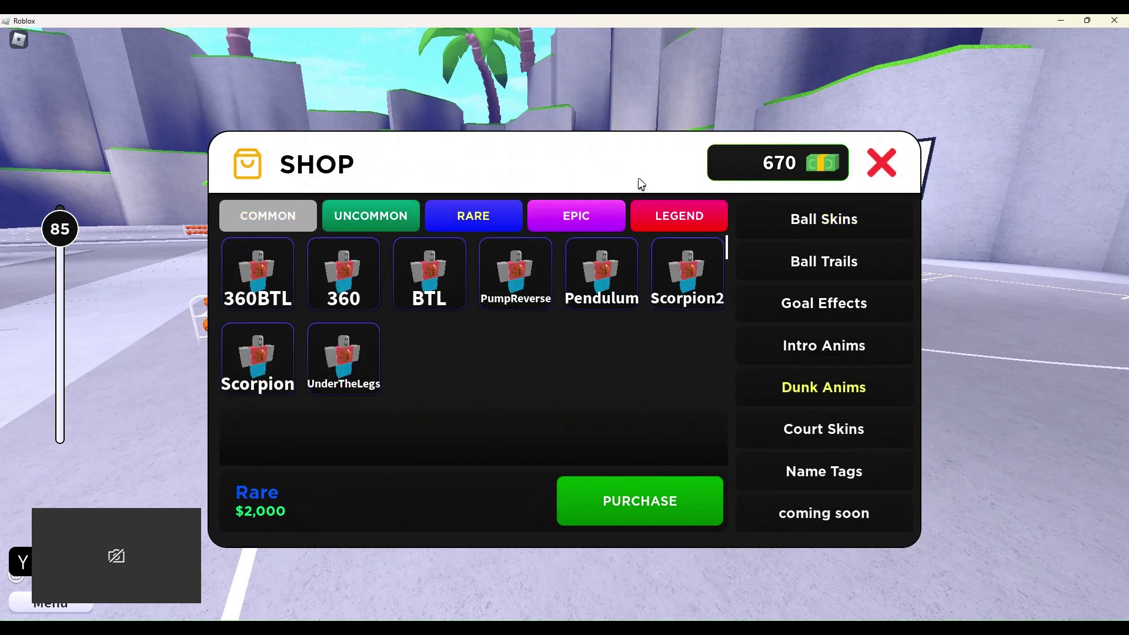
click(586, 215)
click(477, 219)
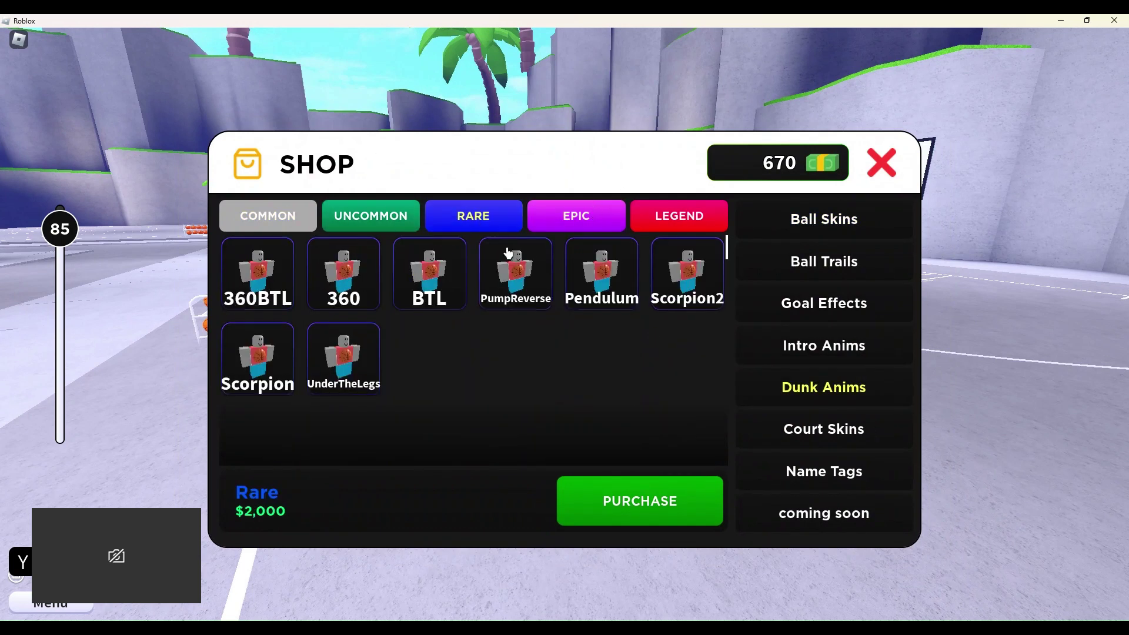
click(574, 227)
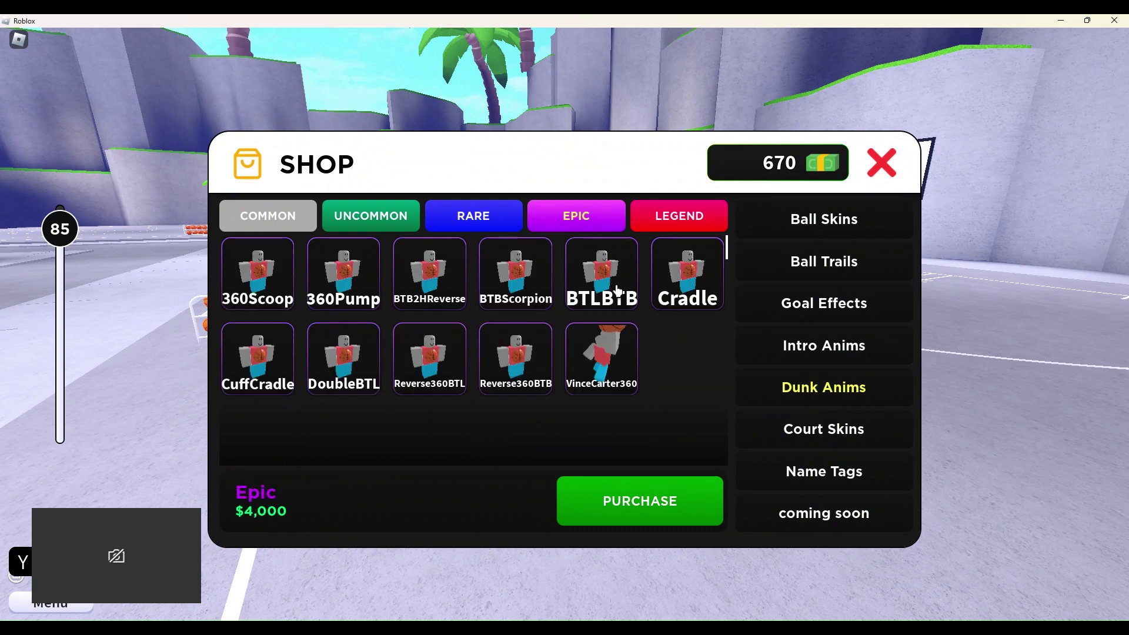
mouse_move(687, 274)
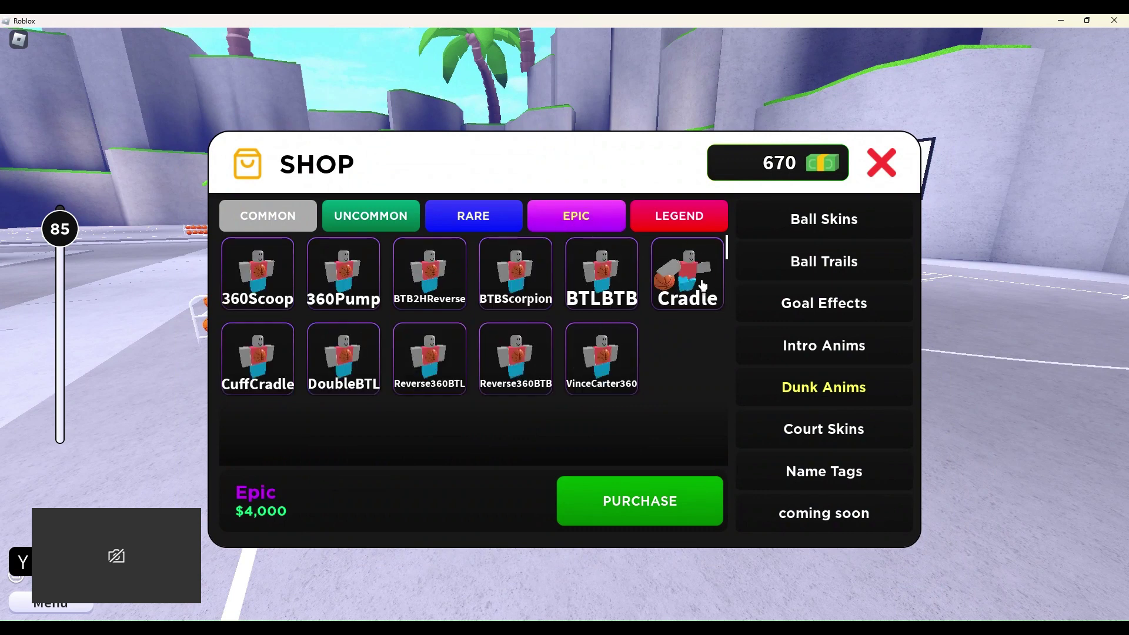
click(823, 428)
click(821, 471)
click(785, 386)
click(798, 474)
click(345, 227)
click(452, 232)
click(583, 225)
click(796, 218)
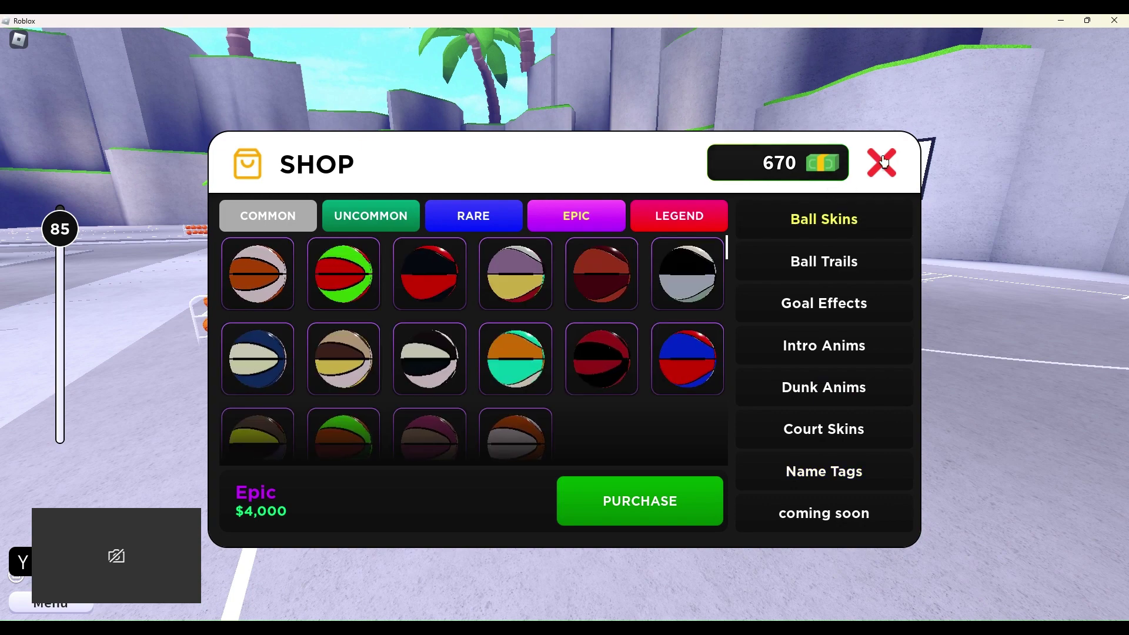
click(838, 265)
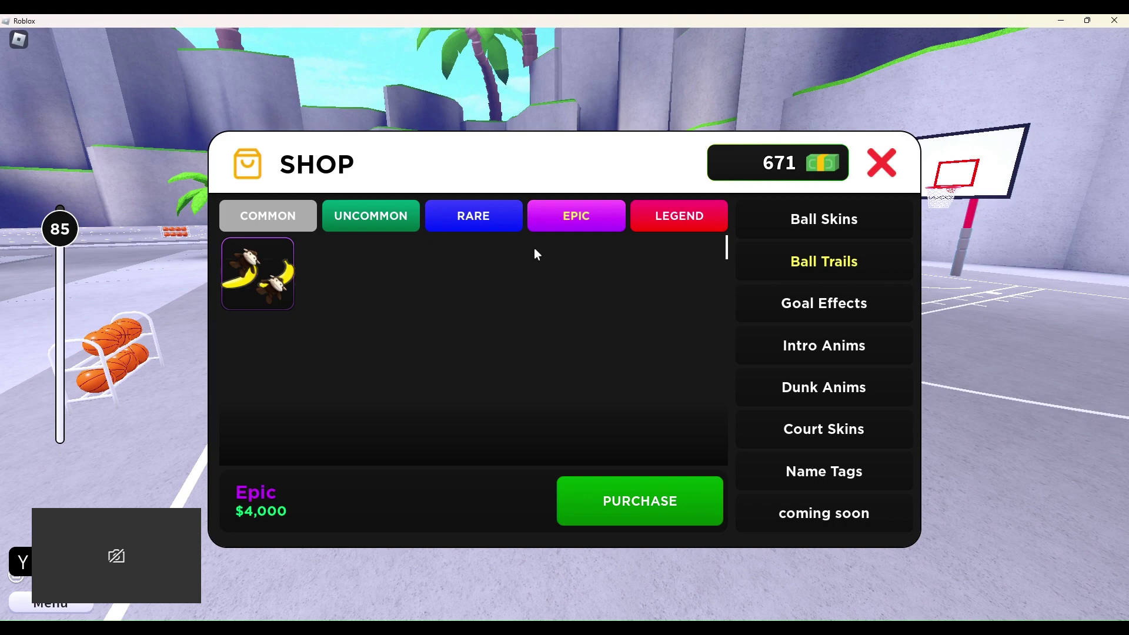
Leave the shop and dribble CJDaGreat_6 forward to the Practice Area hoop.
click(870, 168)
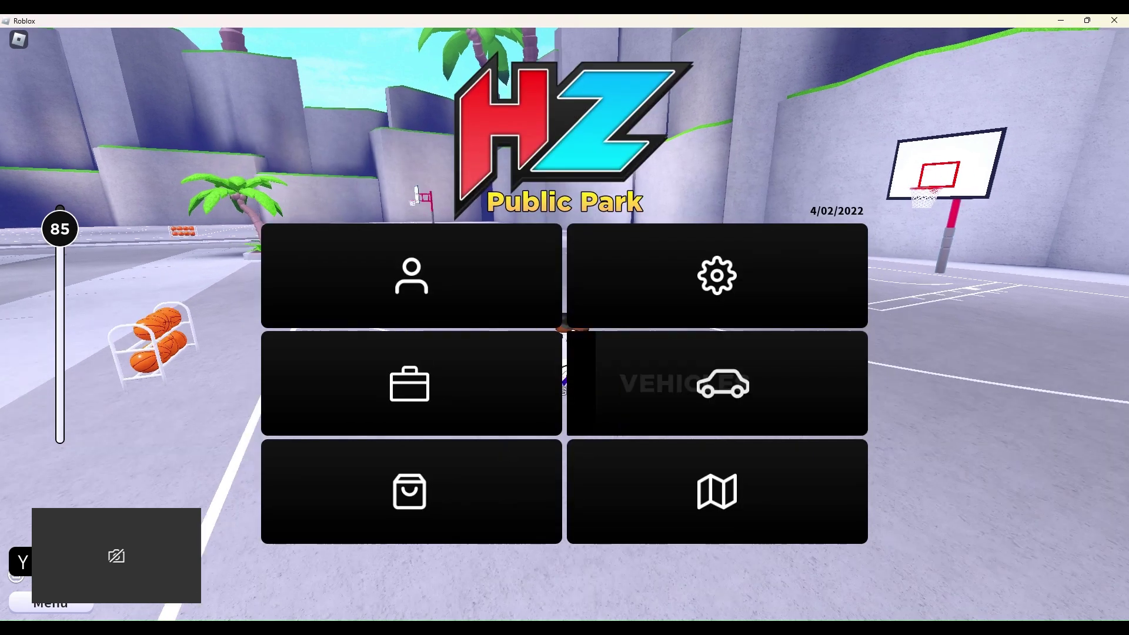
key(w)
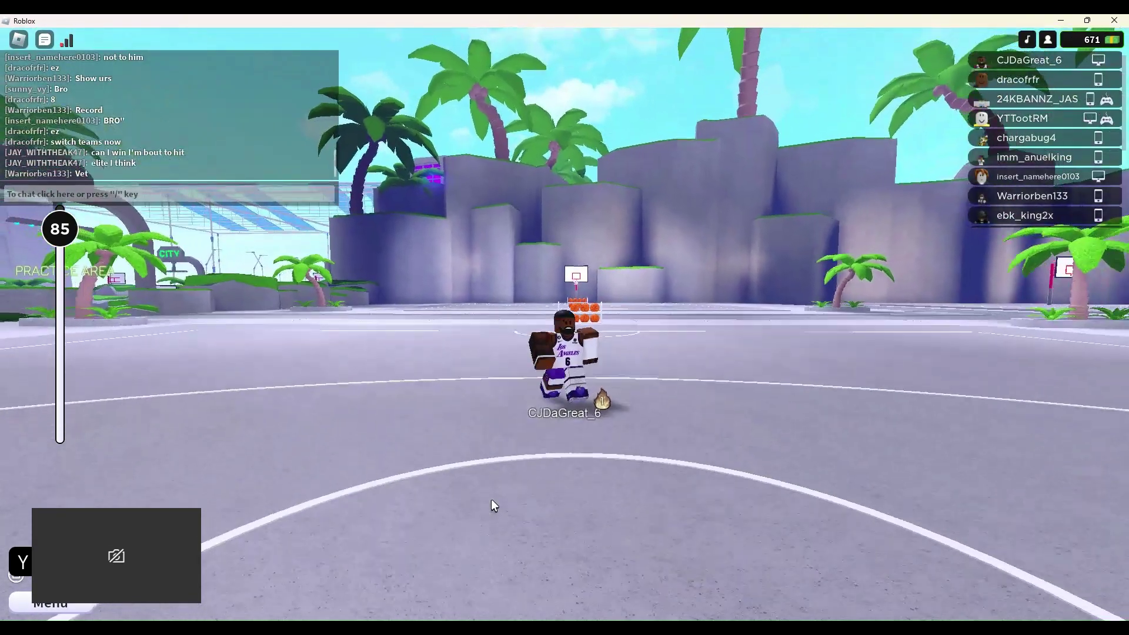
scroll(565, 326, up, 3)
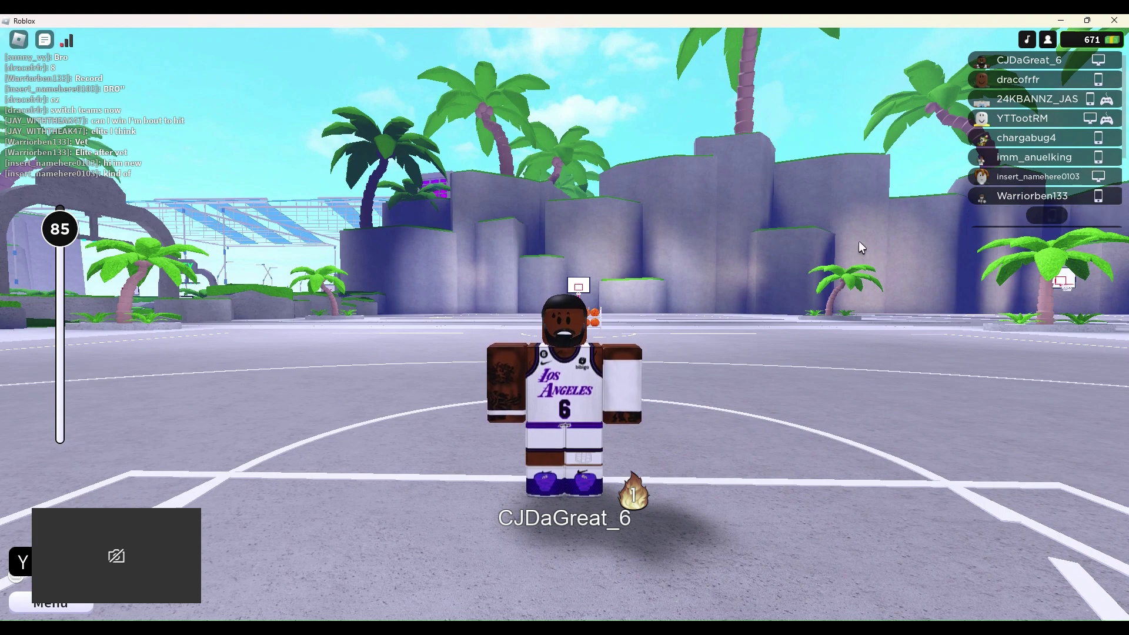
key(w)
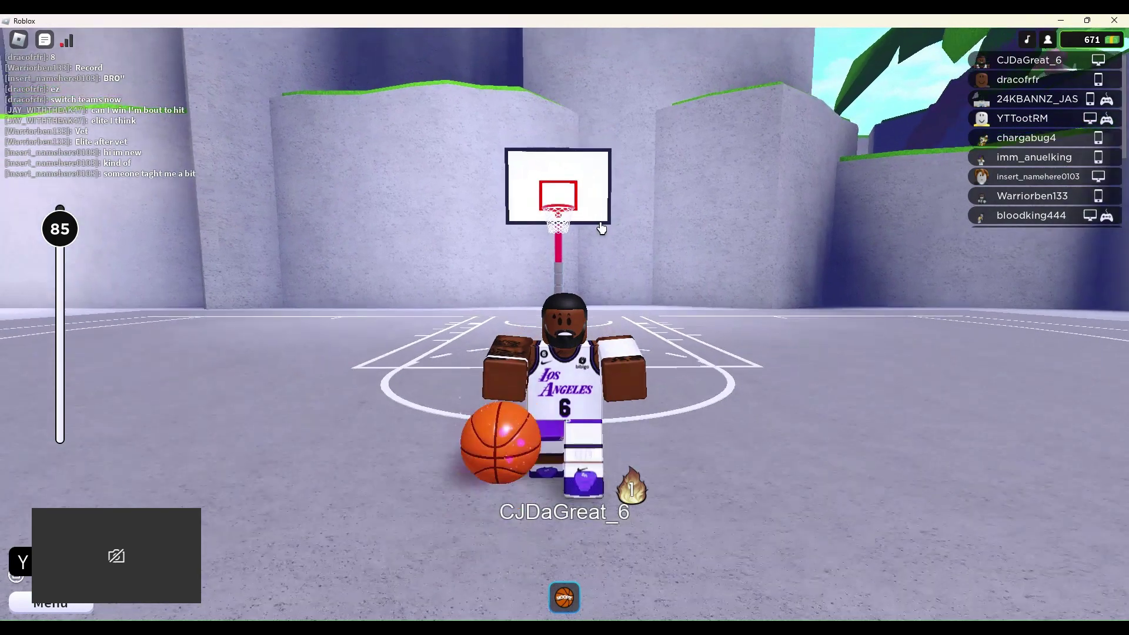
key(w)
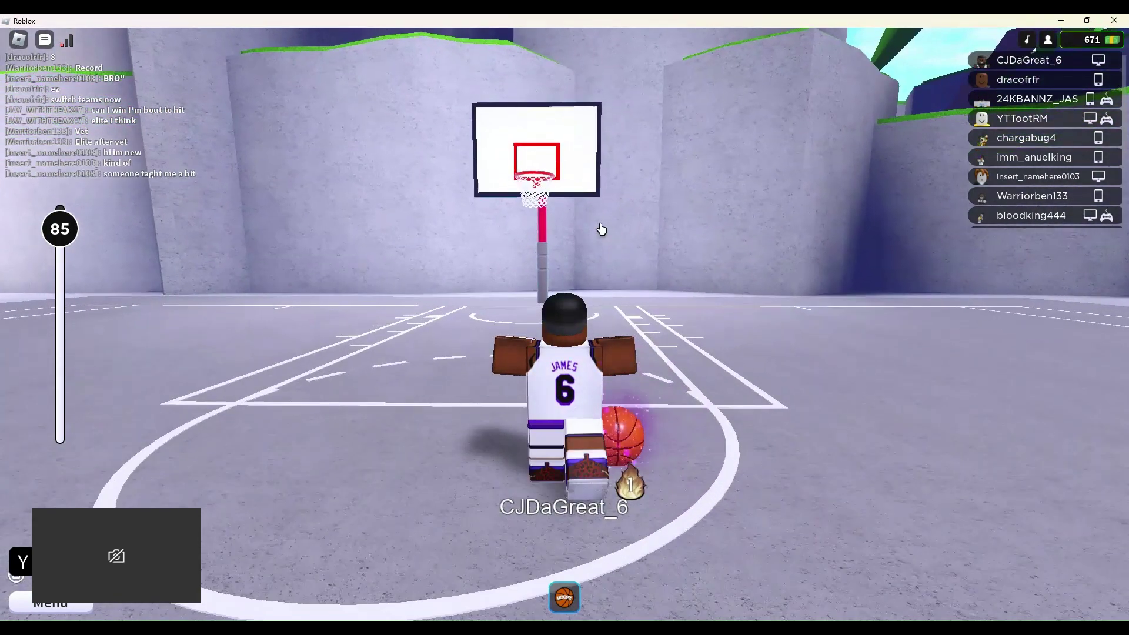
key(w)
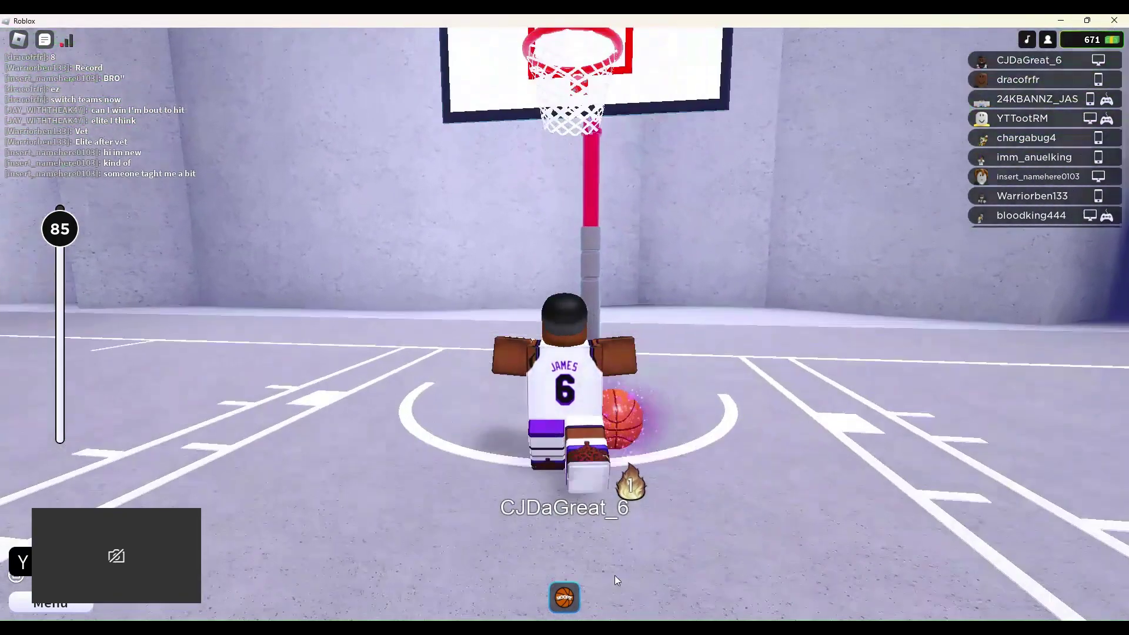